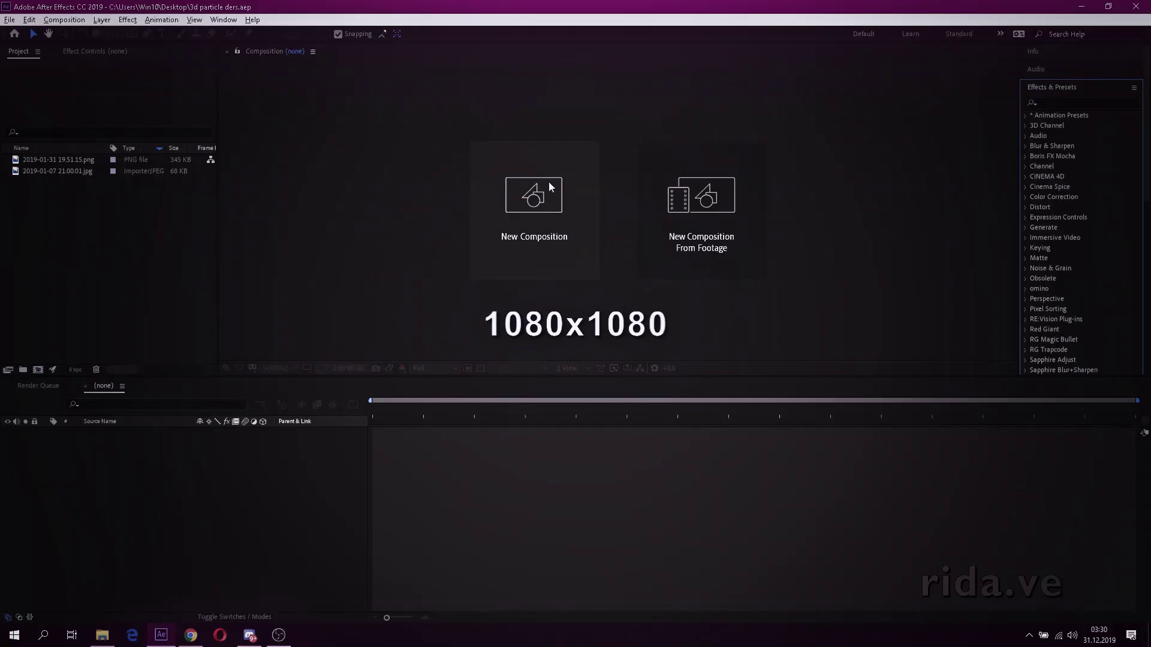
- Set up a new composition '3d particle' at 1080×1080 px, 30 fps, lasting 0:00:10:00
left_click(516, 215)
type("3d particle")
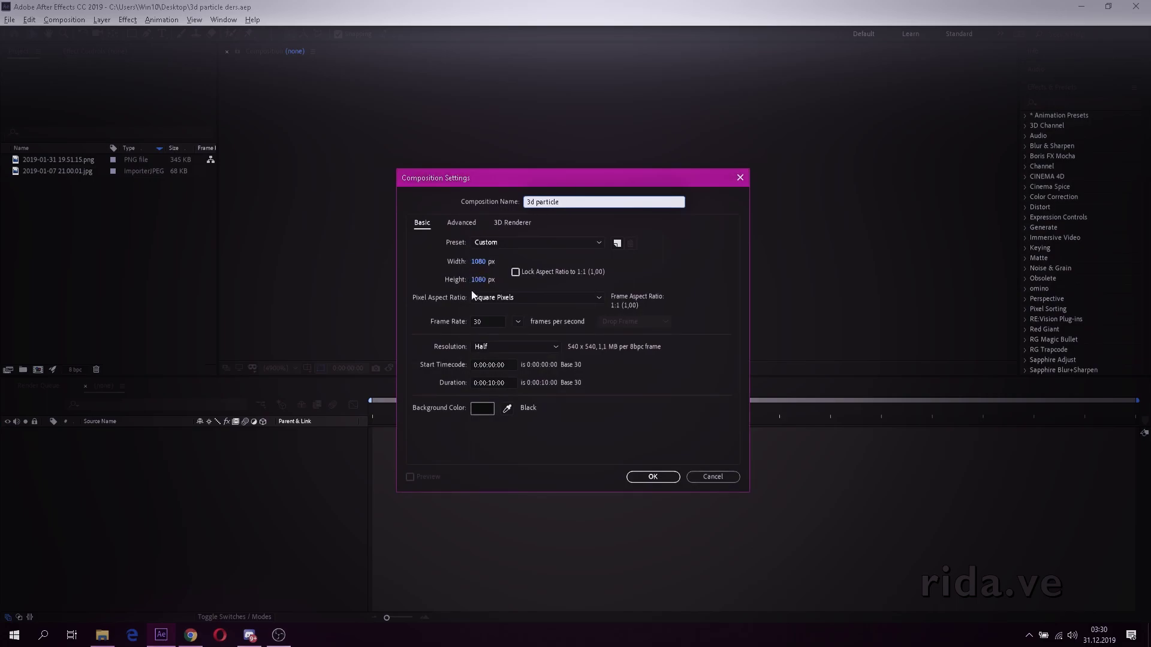
left_click(484, 323)
left_click(501, 383)
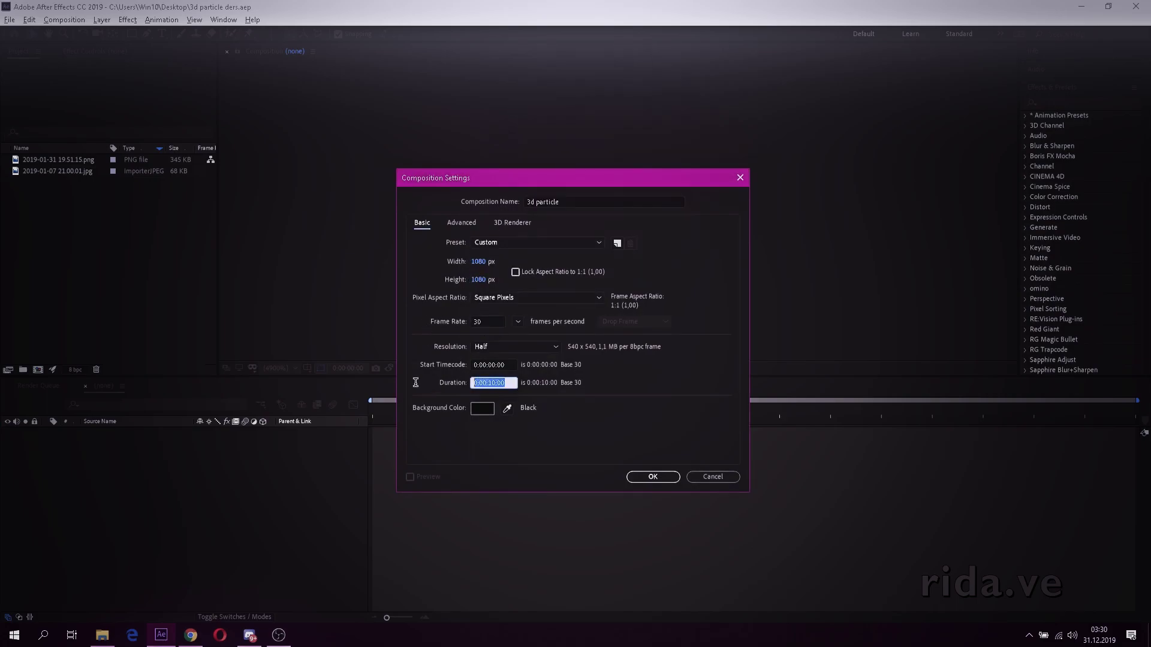
left_click(653, 476)
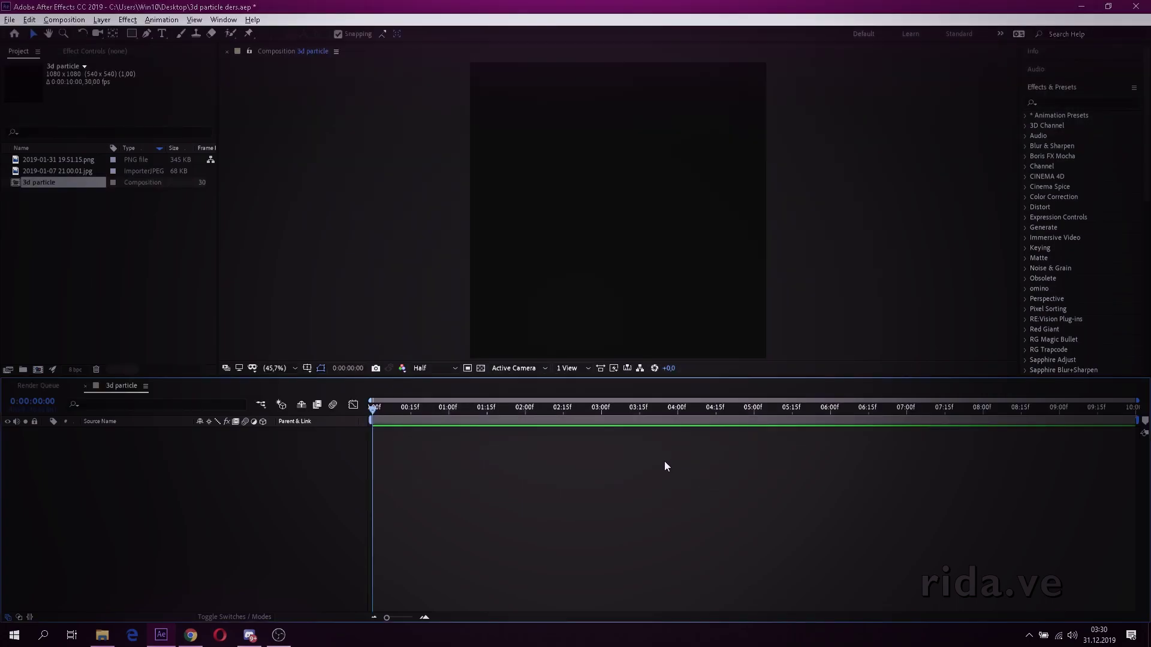
- Add the JPG portrait to the timeline and trim it to end at 0:26
left_click_drag(24, 173, 90, 479)
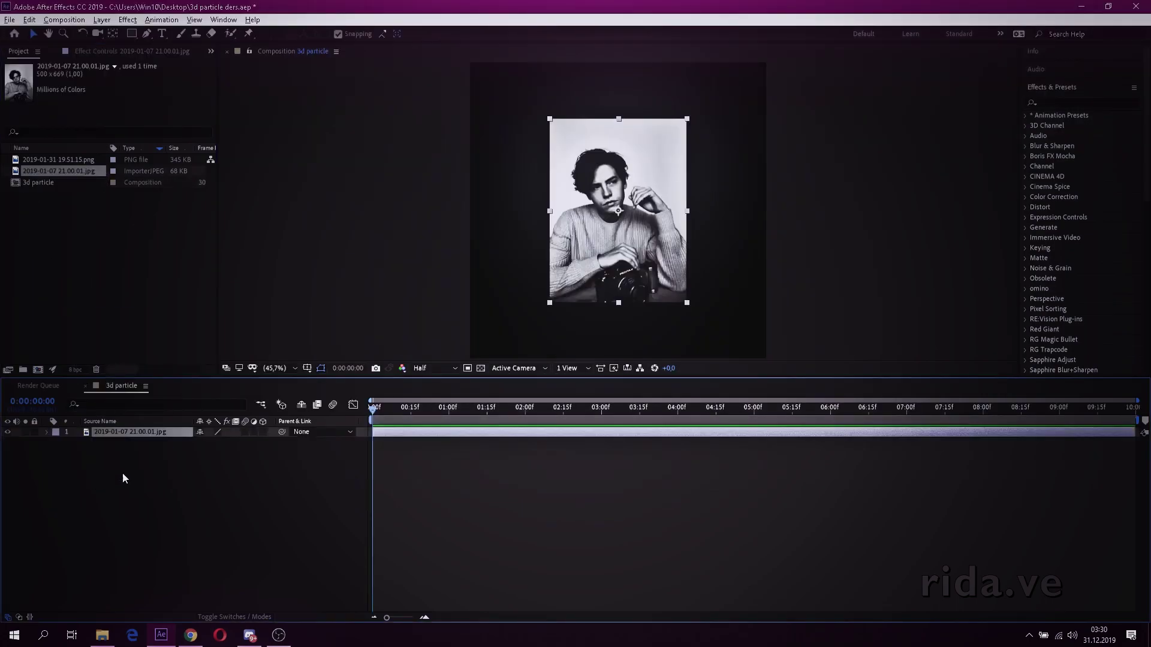
left_click(439, 411)
key("ctrl+shift+d")
key("Delete")
- Add the PNG portrait starting at 0:26, split it at 1:24 and delete the tail
left_click_drag(58, 159, 448, 432)
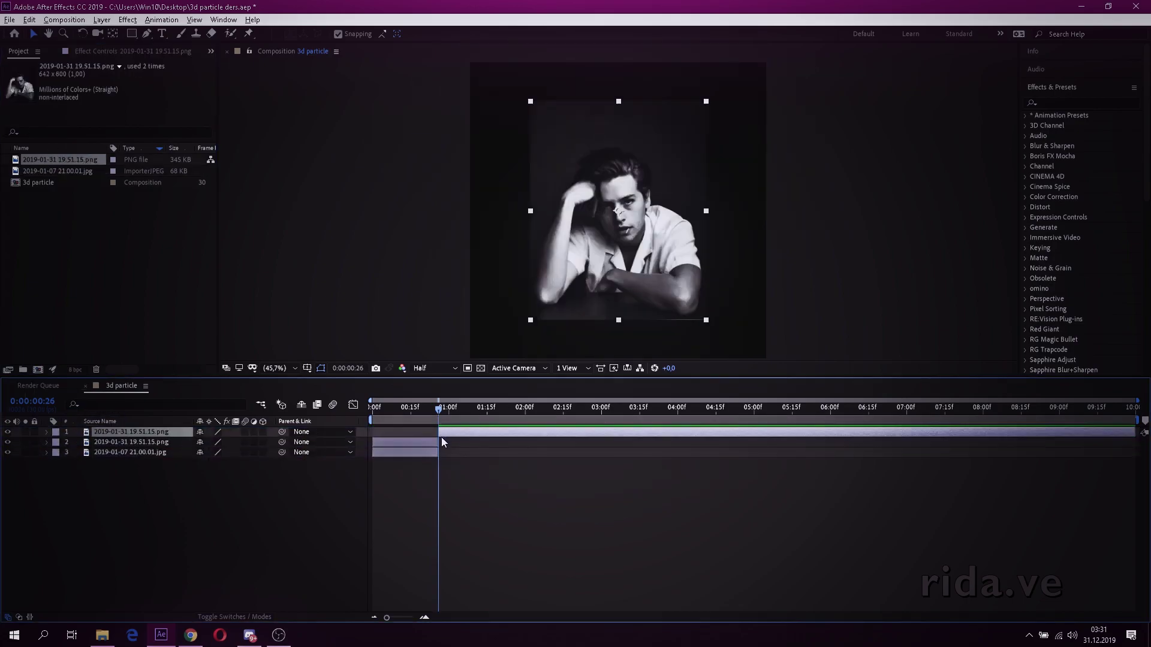
left_click(434, 443)
left_click(459, 419)
left_click_drag(504, 409, 510, 408)
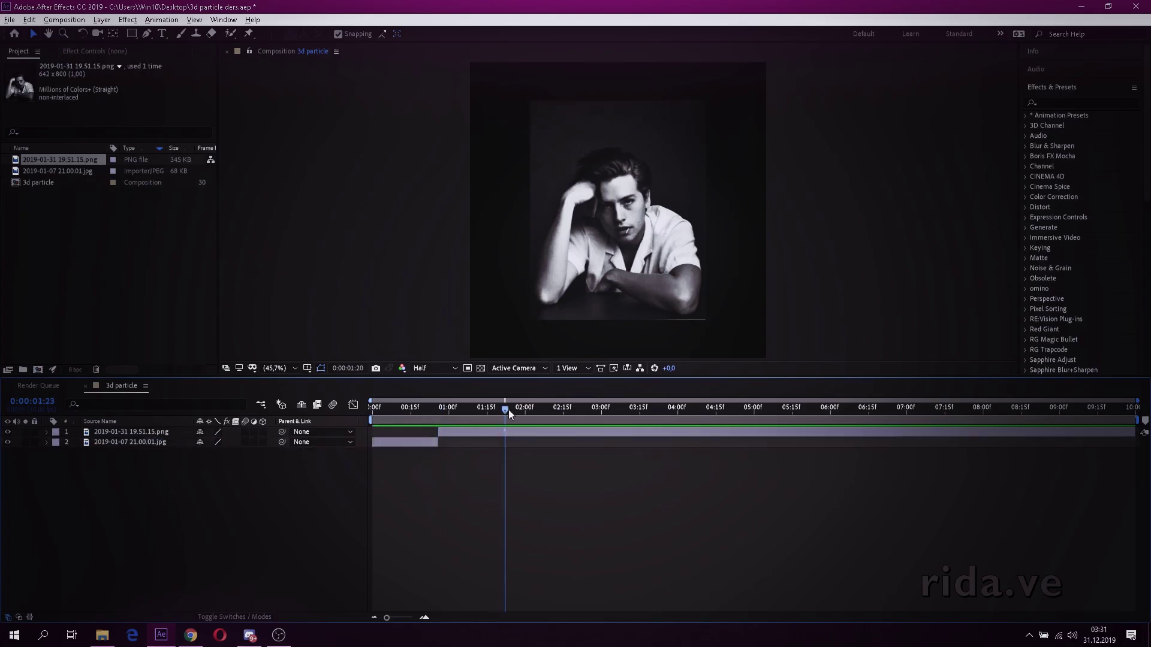
left_click(515, 434)
key("ctrl+shift+d")
key("Delete")
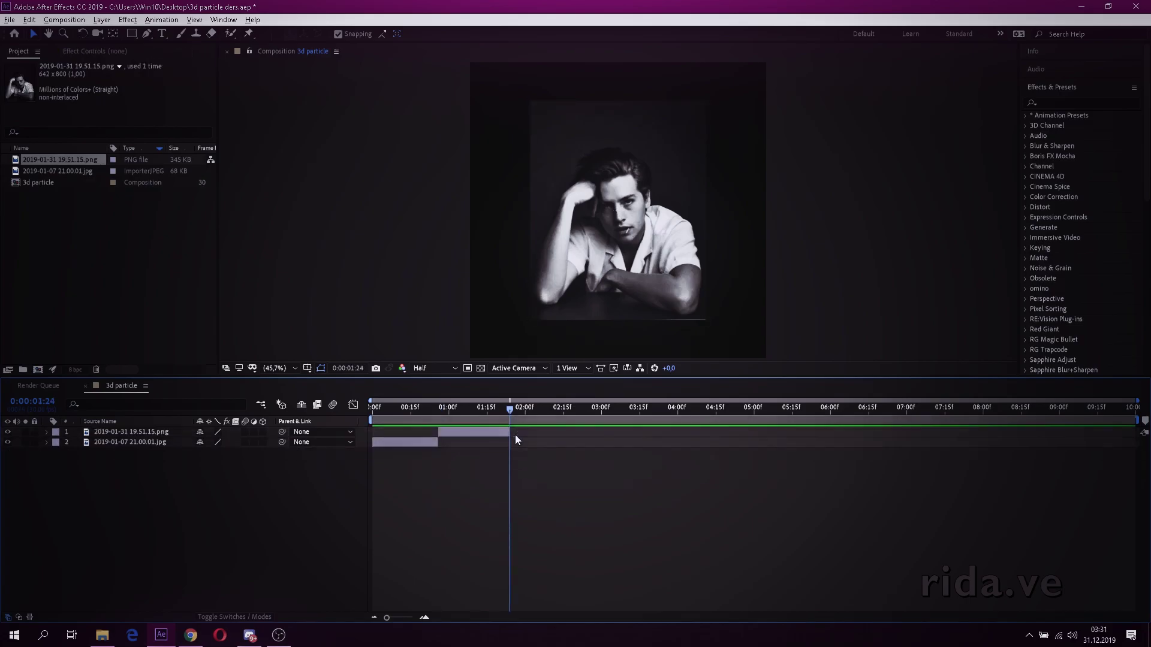
- End the work area at 1:24 and scale the PNG portrait to about 170%
left_click(424, 617)
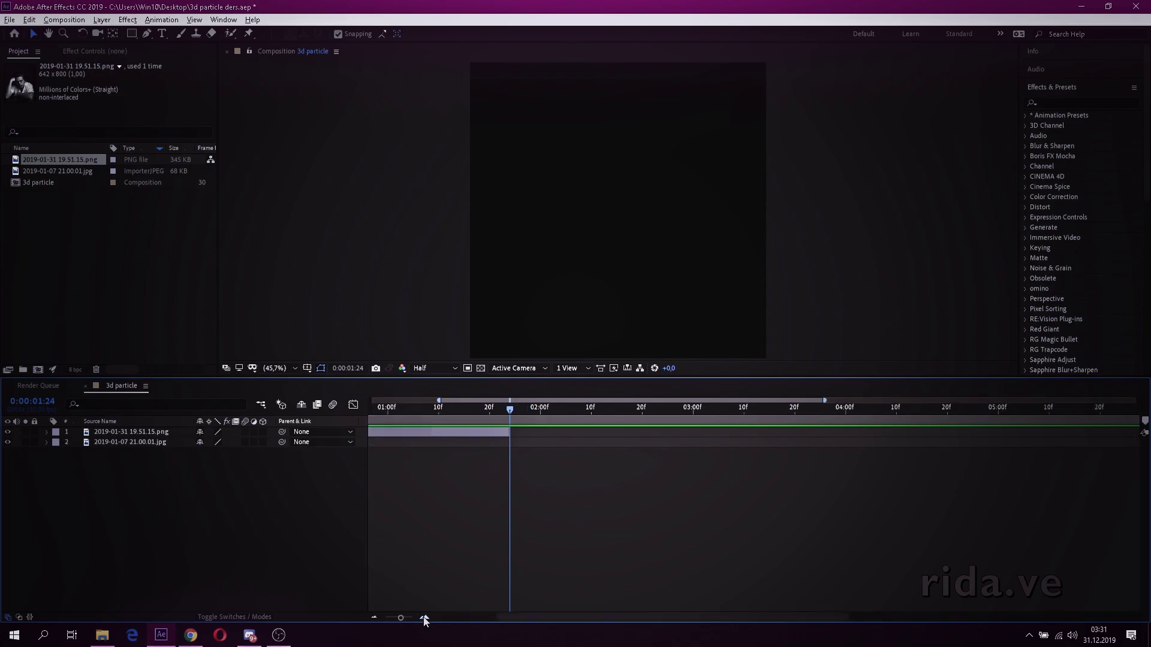
left_click(424, 617)
left_click(913, 412)
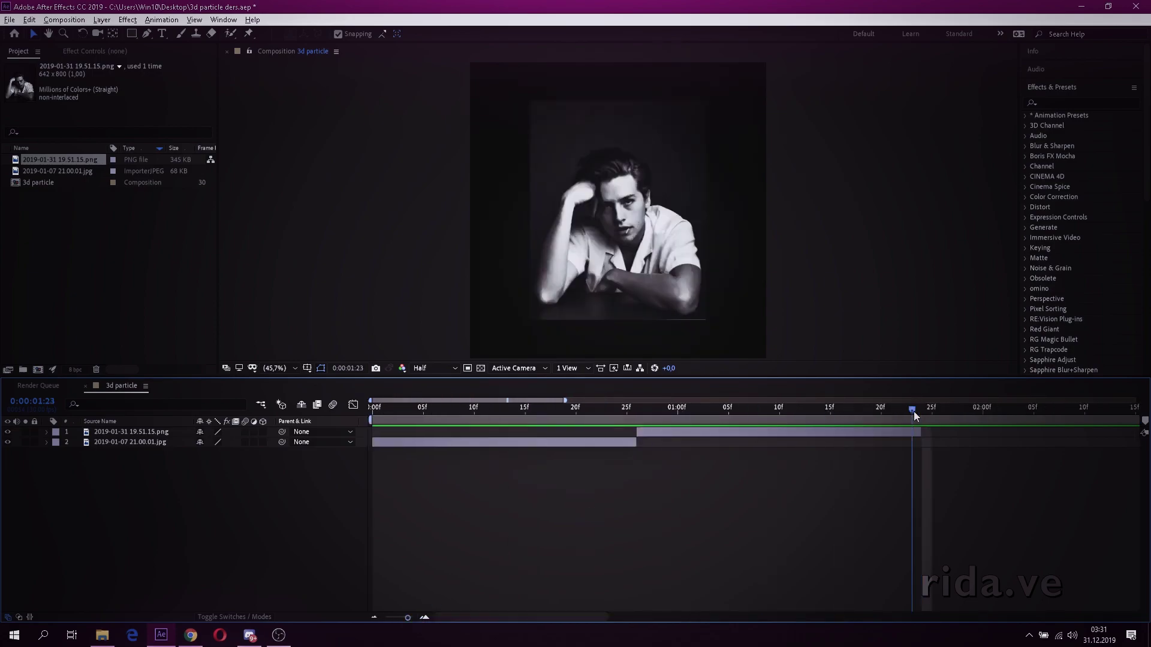
key("n")
left_click_drag(876, 414, 787, 434)
left_click(787, 432)
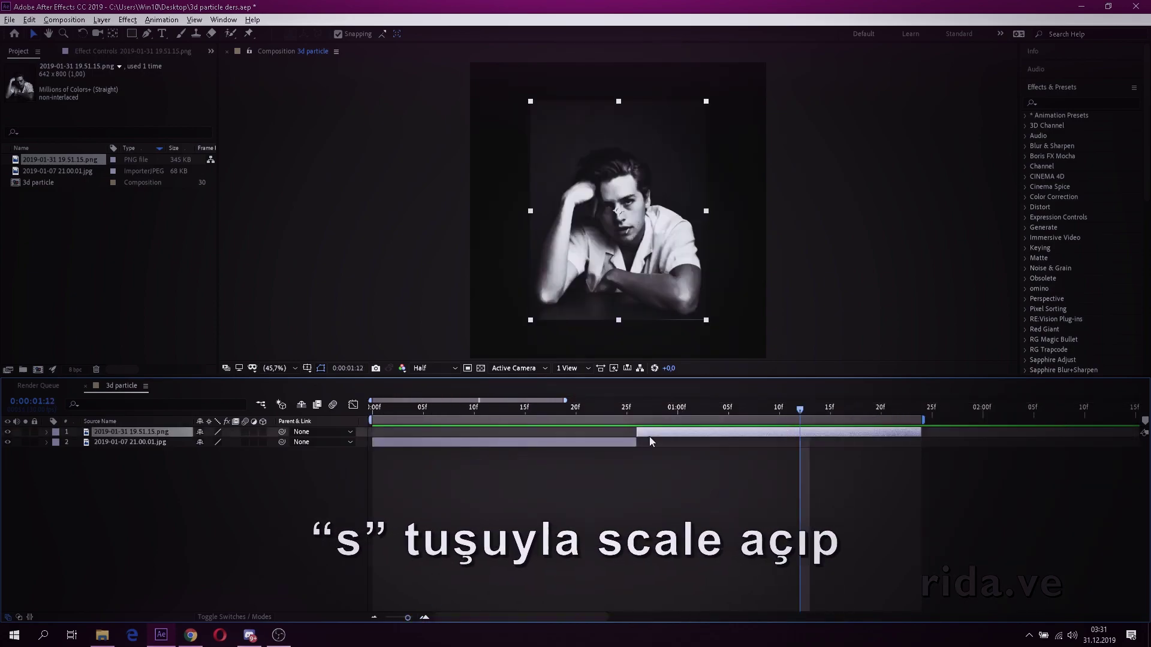
key("s")
left_click_drag(214, 442, 255, 436)
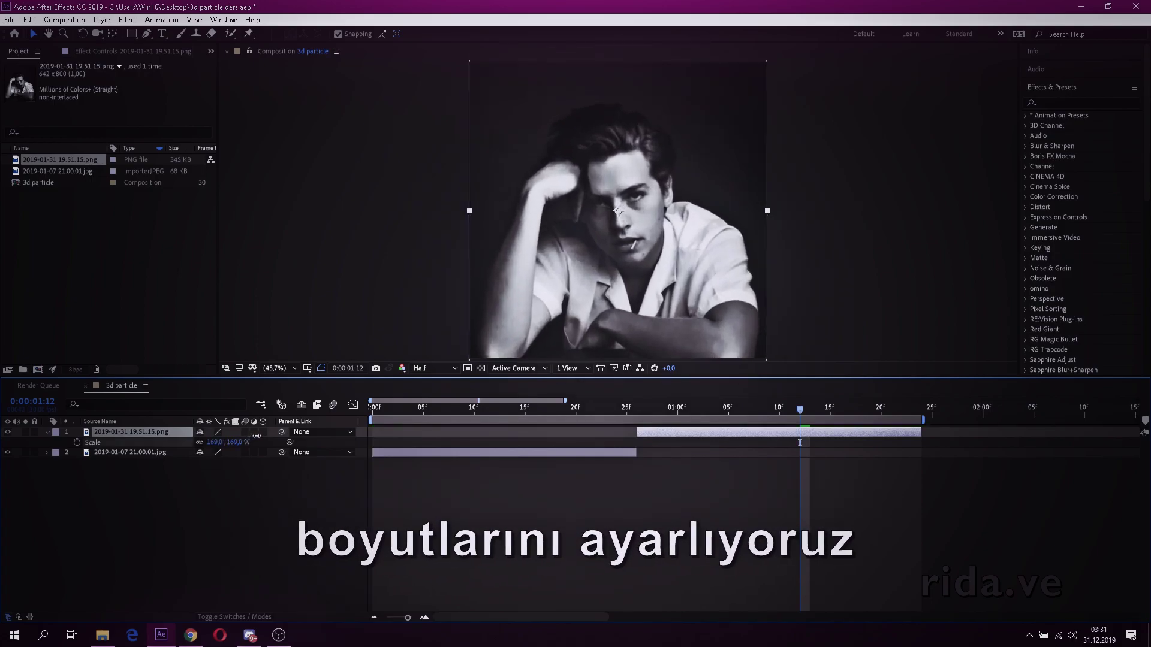
- Pre-compose the PNG portrait layer
right_click(771, 433)
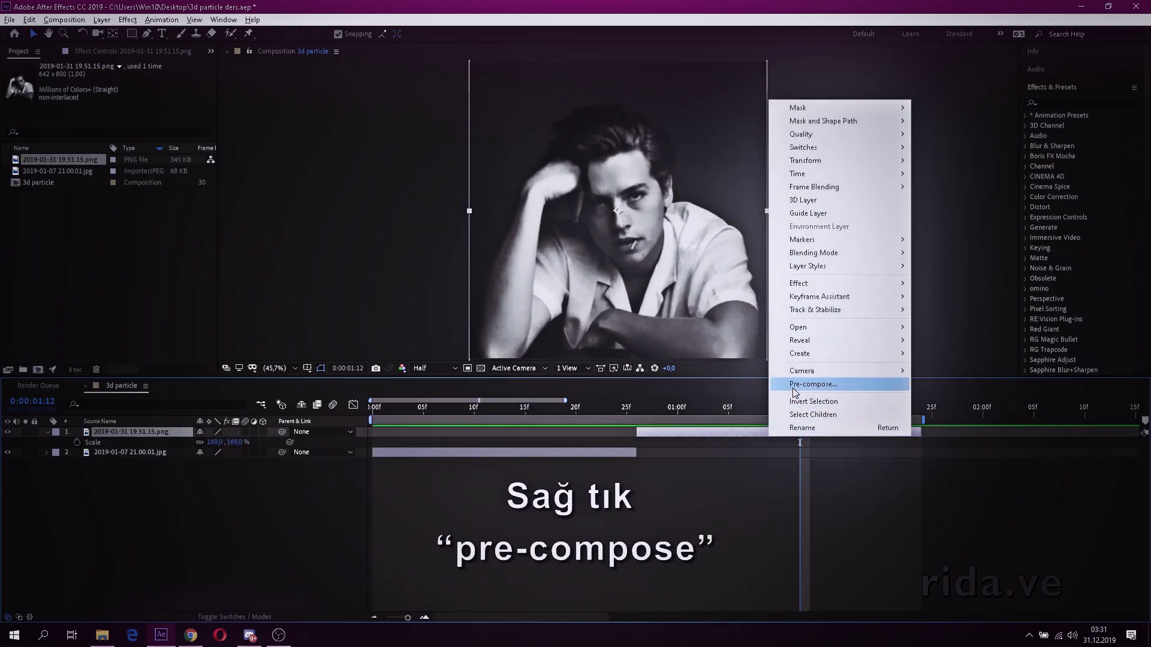
left_click(813, 384)
left_click(586, 394)
- Scale the JPG portrait up to 218% to fill the frame, then pre-compose it
left_click(582, 406)
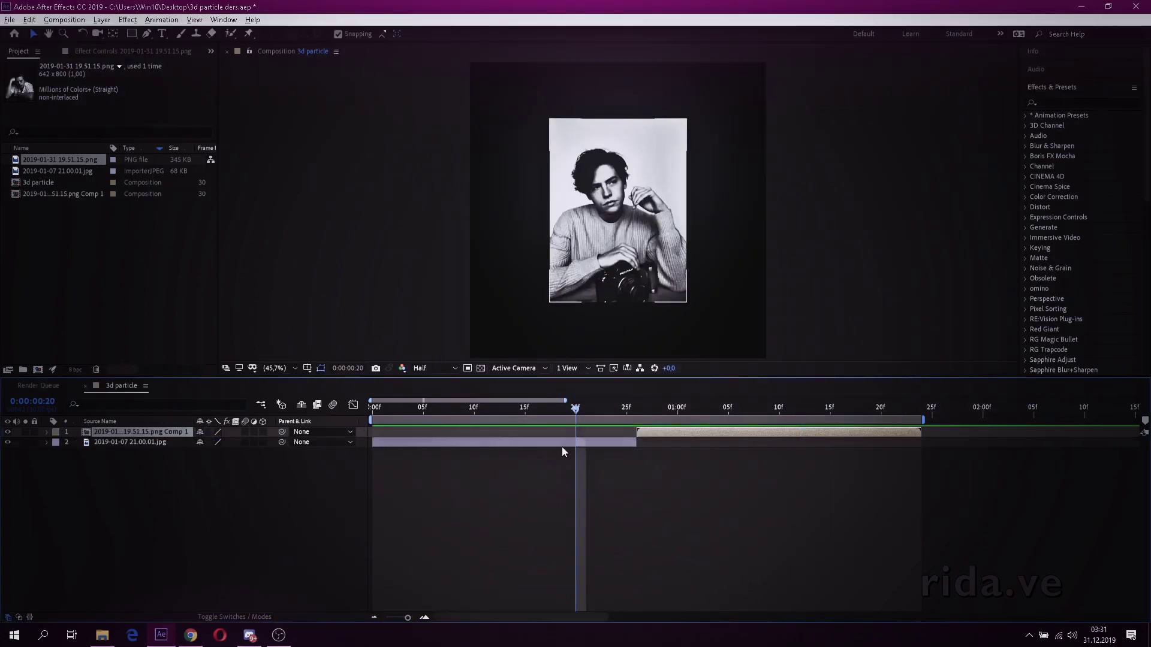
left_click(540, 442)
key("s")
left_click_drag(214, 453, 450, 456)
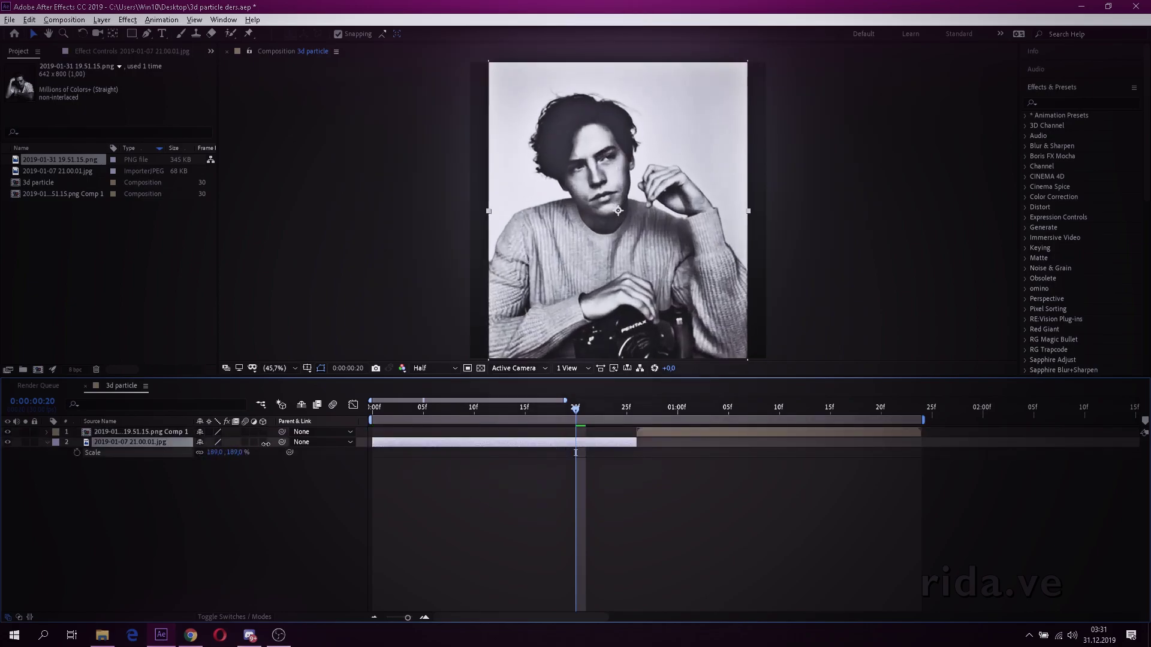
right_click(474, 444)
left_click(491, 390)
left_click(605, 394)
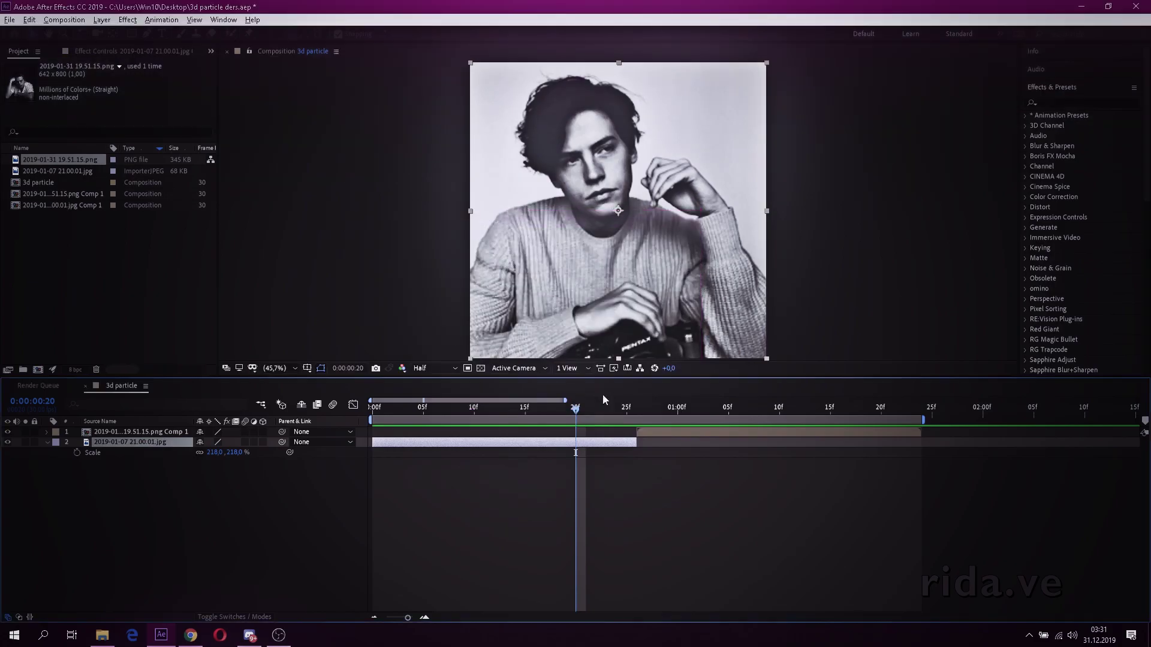
- Create a full-frame FFFFFF white solid and duplicate it with Ctrl+D
left_click(446, 524)
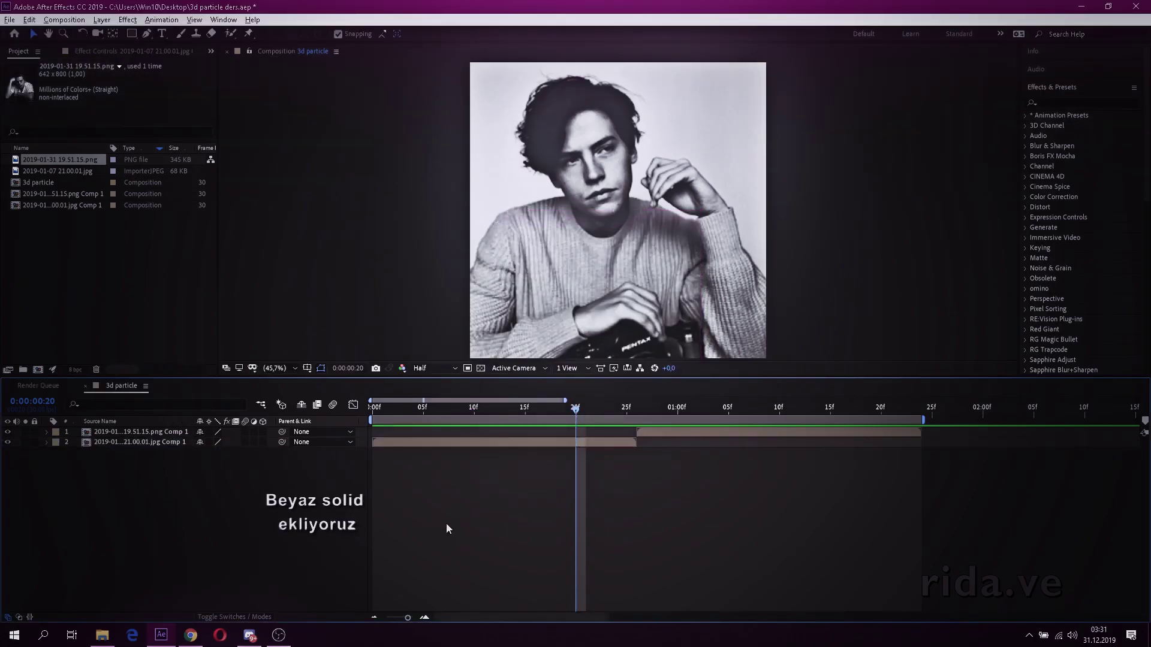
right_click(446, 524)
mouse_move(552, 393)
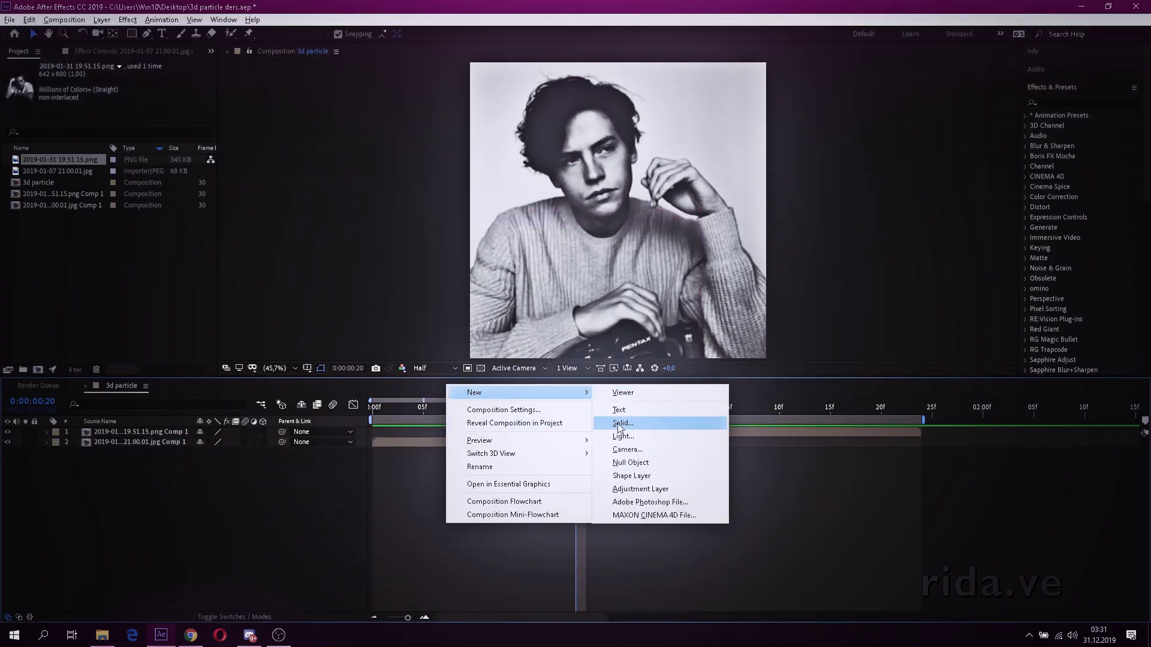
left_click(622, 423)
left_click(569, 390)
left_click_drag(744, 430, 699, 354)
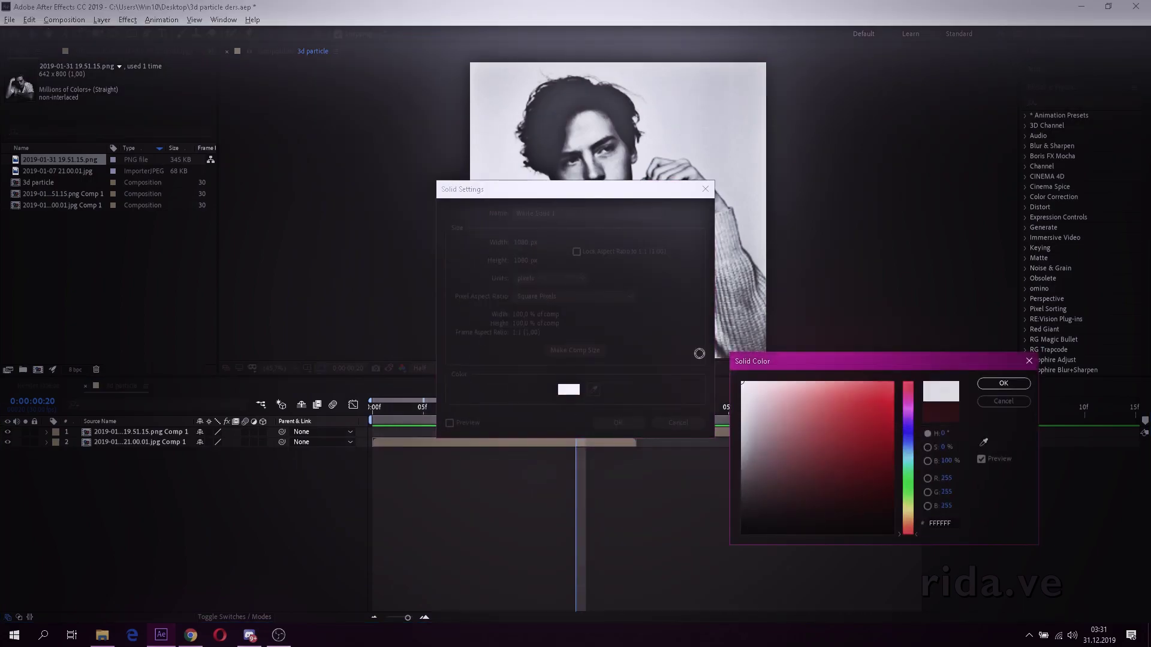
left_click(995, 383)
left_click(617, 423)
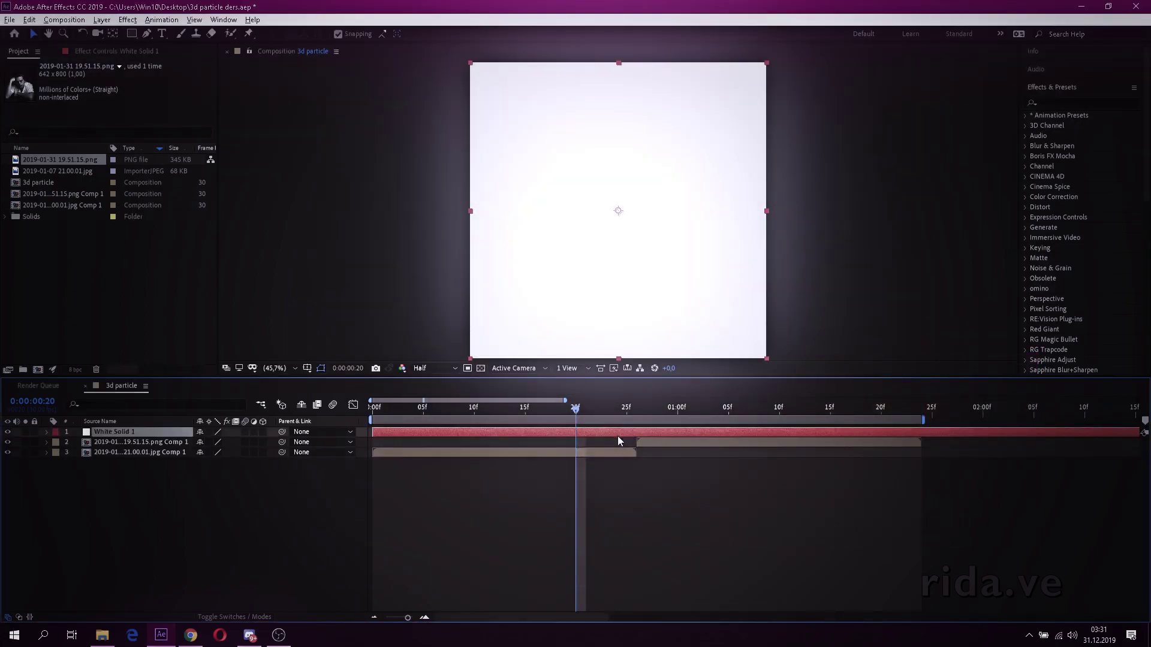
key("ctrl+d")
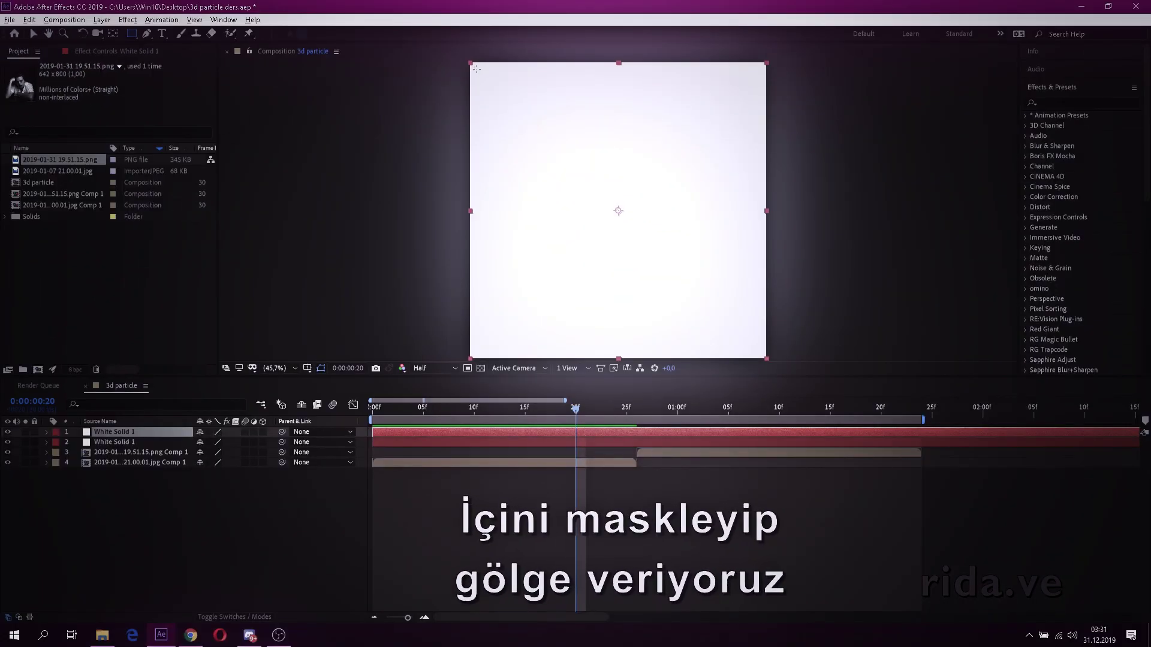
- Mask nearly the whole top white solid, invert the mask, and apply Drop Shadow
left_click_drag(589, 207, 760, 353)
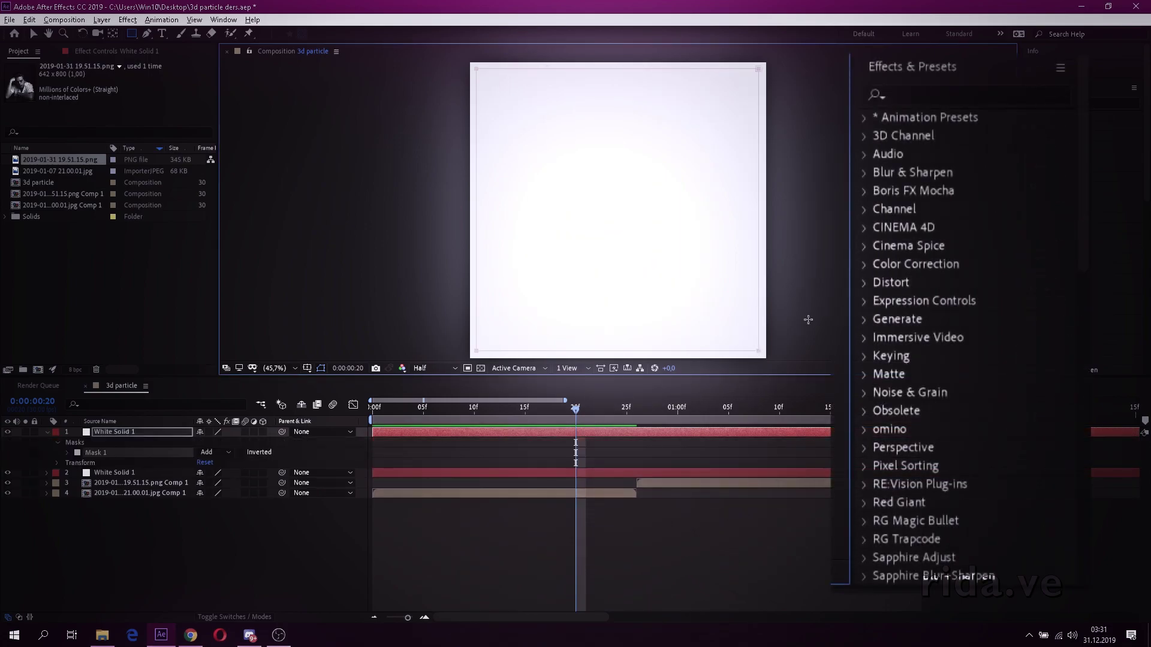
left_click(904, 95)
type("drop")
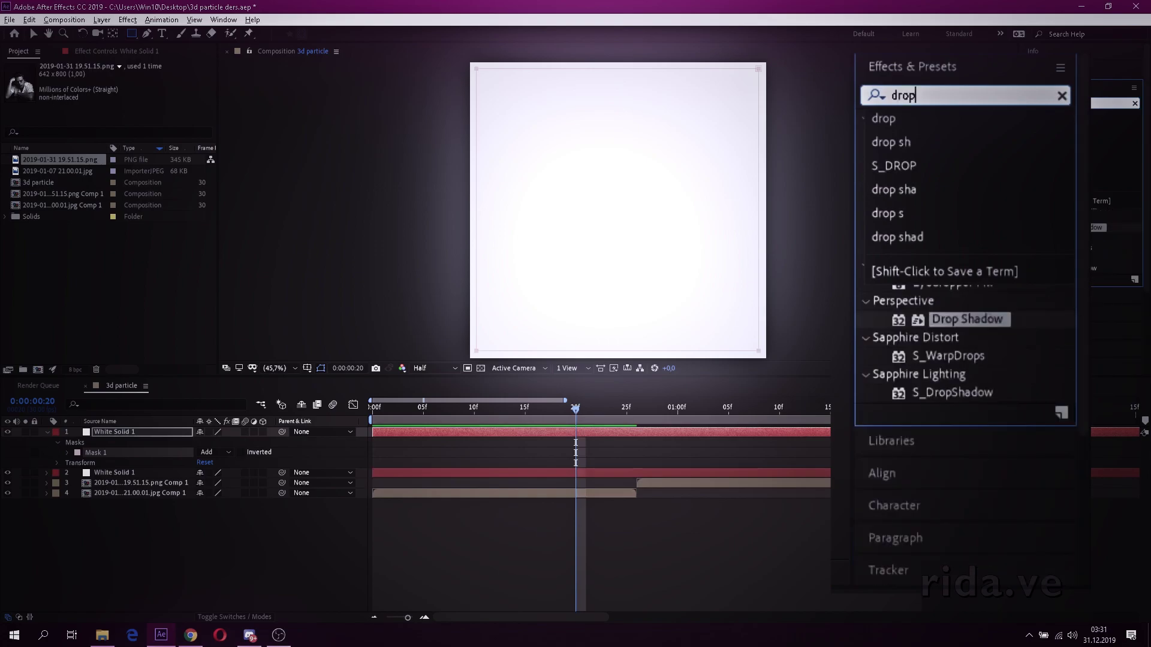
type(" sh")
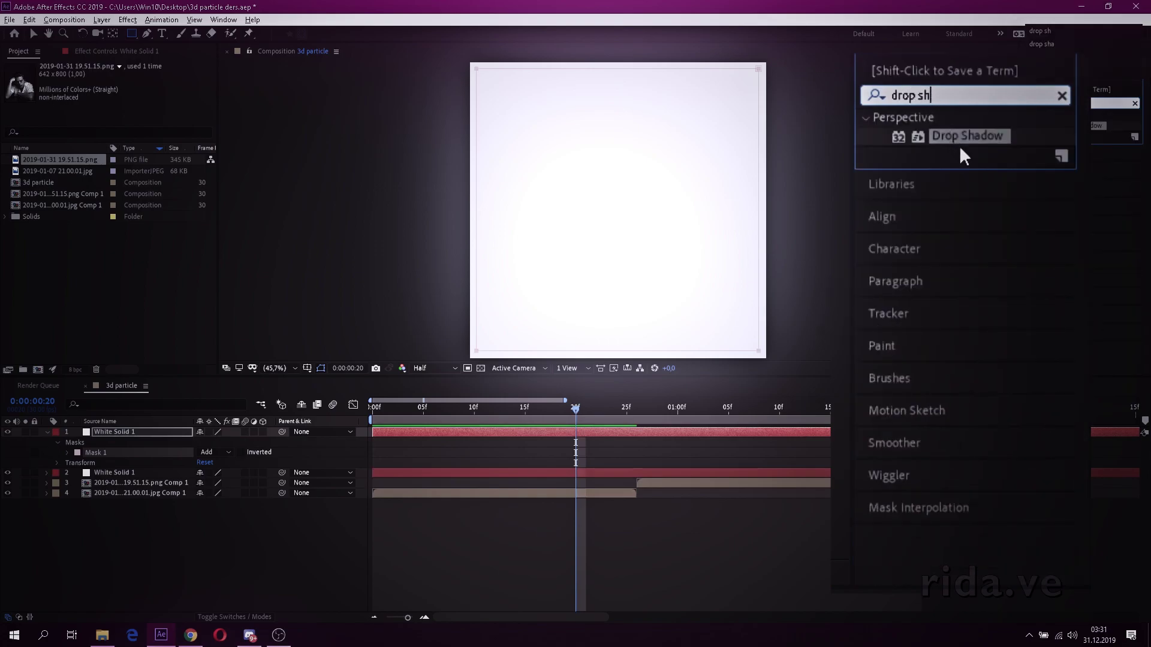
left_click_drag(1082, 126, 573, 433)
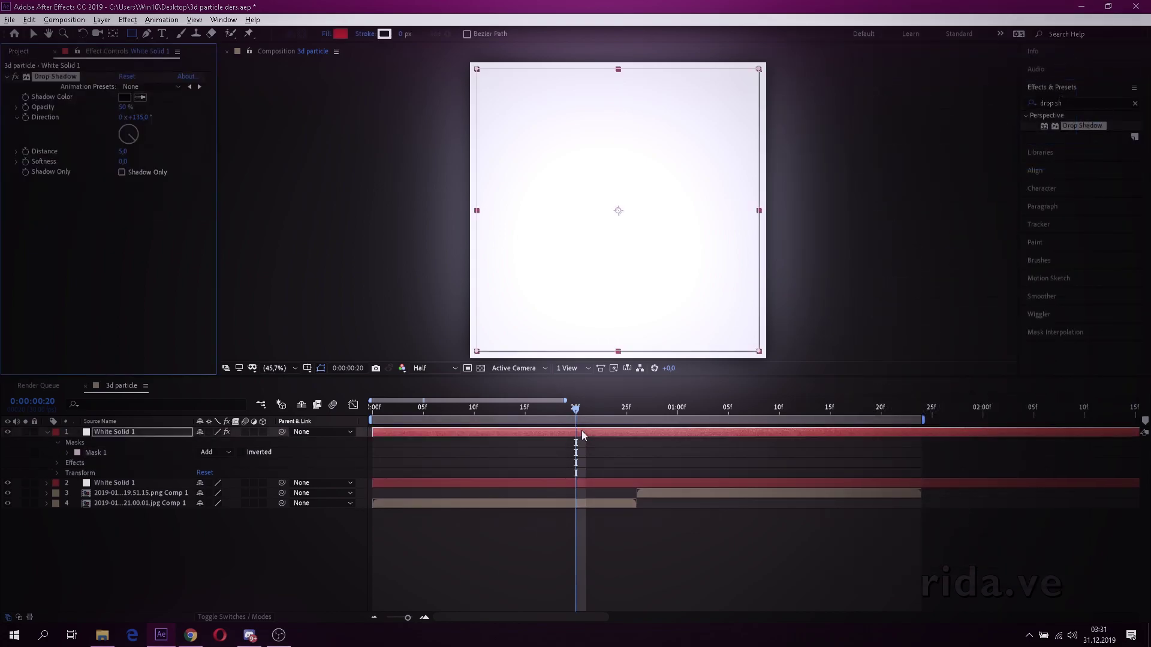
key("v")
left_click(242, 452)
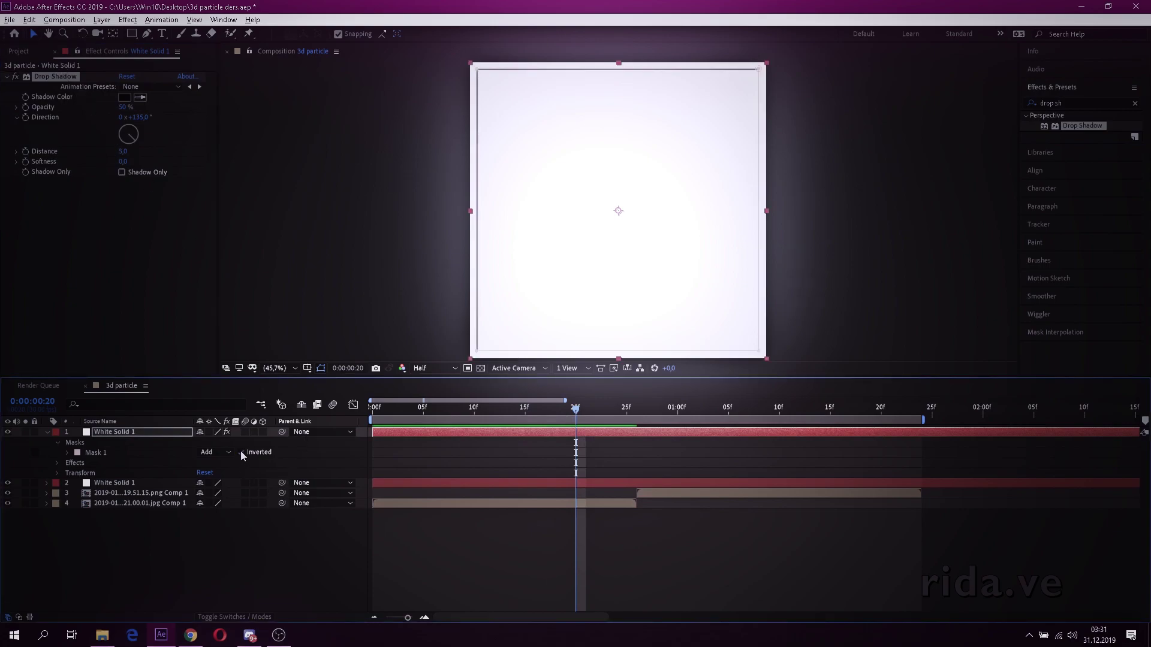
- Set the shadow to 100% opacity, distance 11, softness 98; move the frame below both photos
left_click_drag(120, 107, 306, 128)
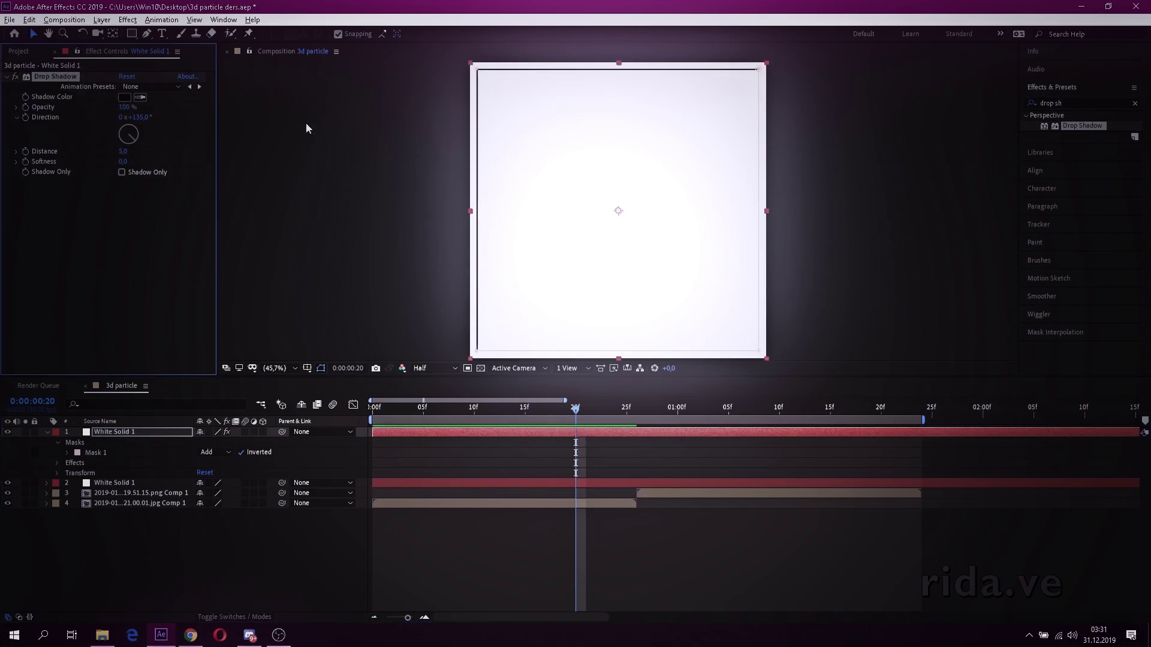
mouse_move(127, 155)
left_mouse_down()
mouse_move(193, 163)
mouse_move(120, 152)
left_mouse_up()
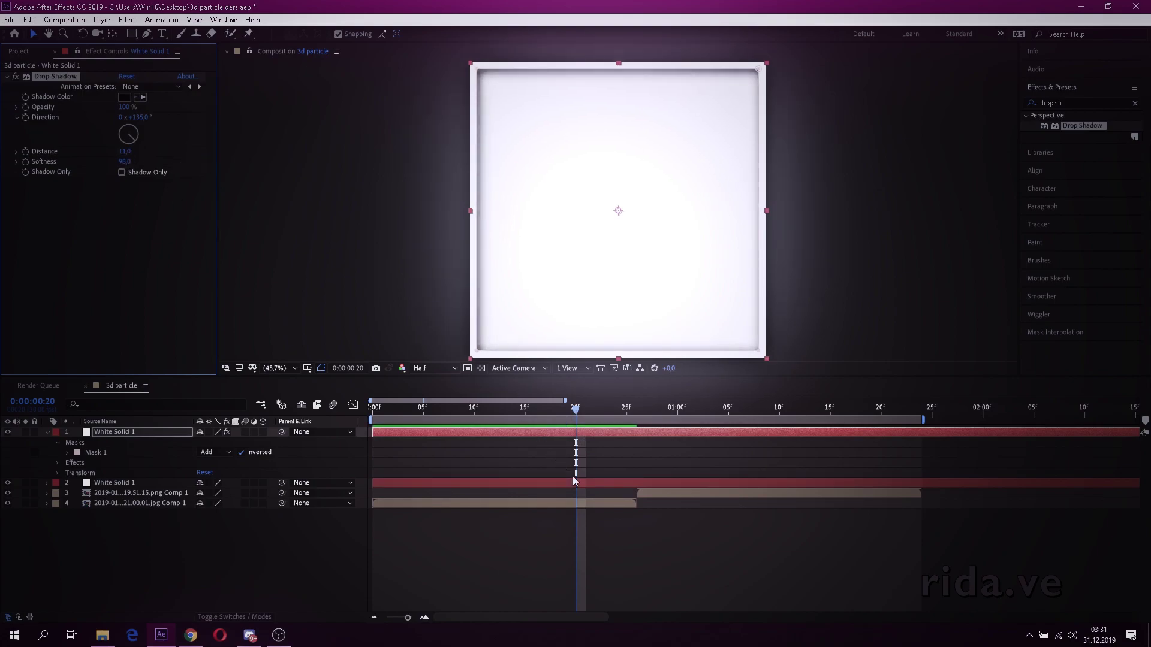
left_click(566, 448)
left_click_drag(545, 412, 636, 412)
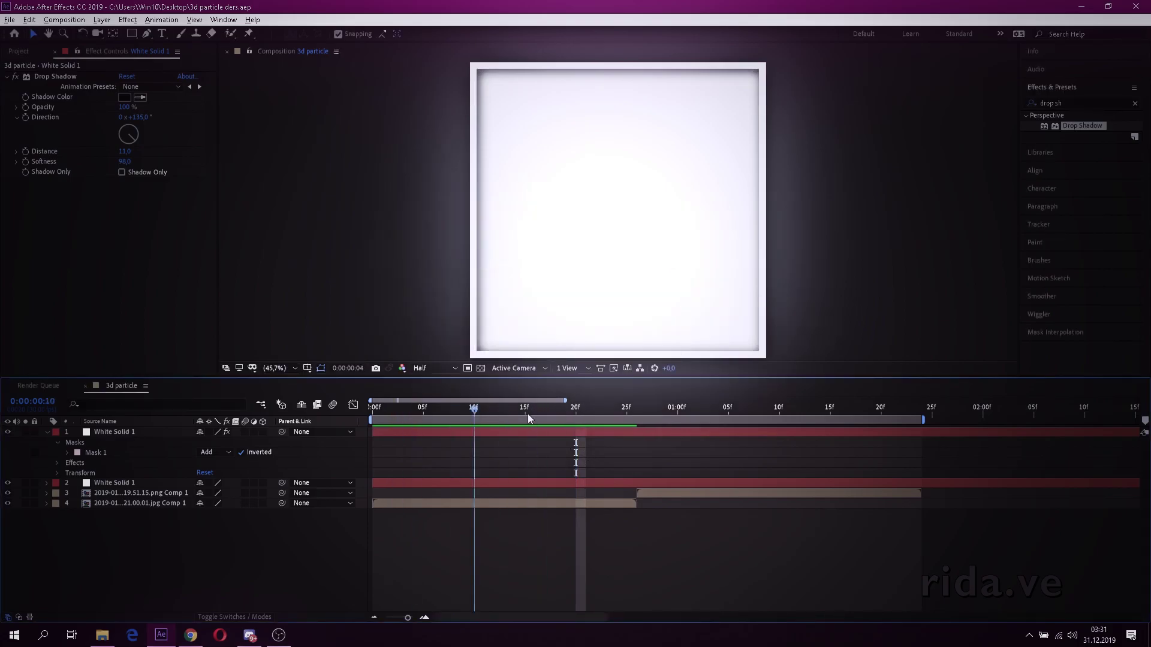
left_click_drag(111, 483, 106, 511)
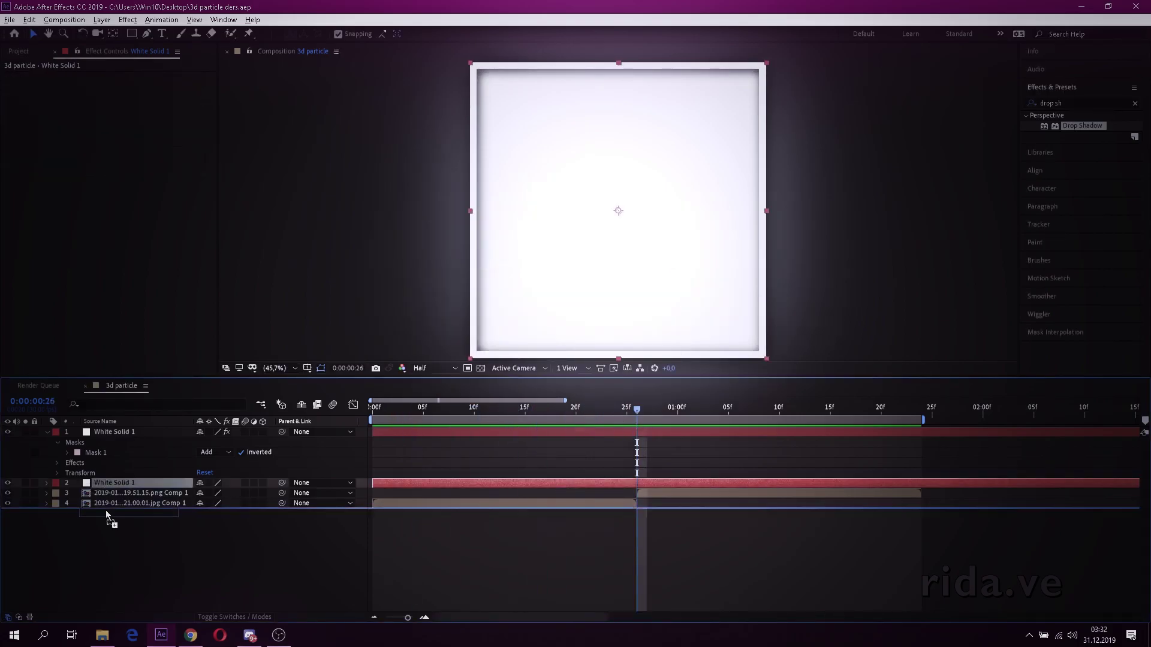
- Scale the sweater photo layer to 62%
left_click(503, 409)
left_click(490, 490)
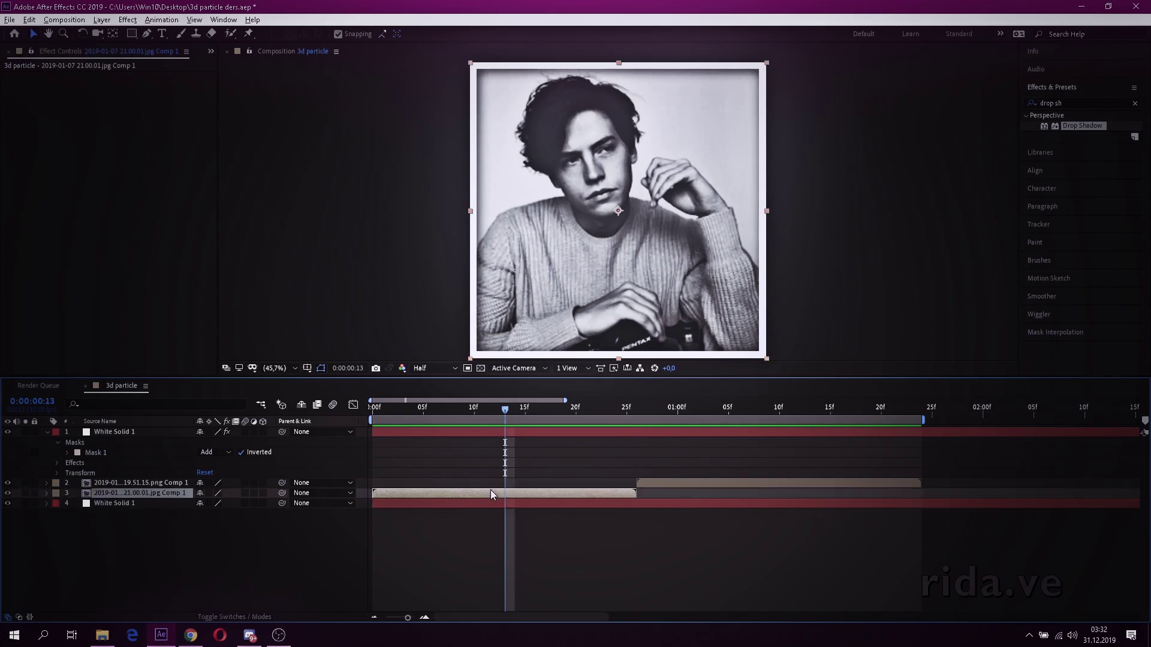
type("s62")
key("Return")
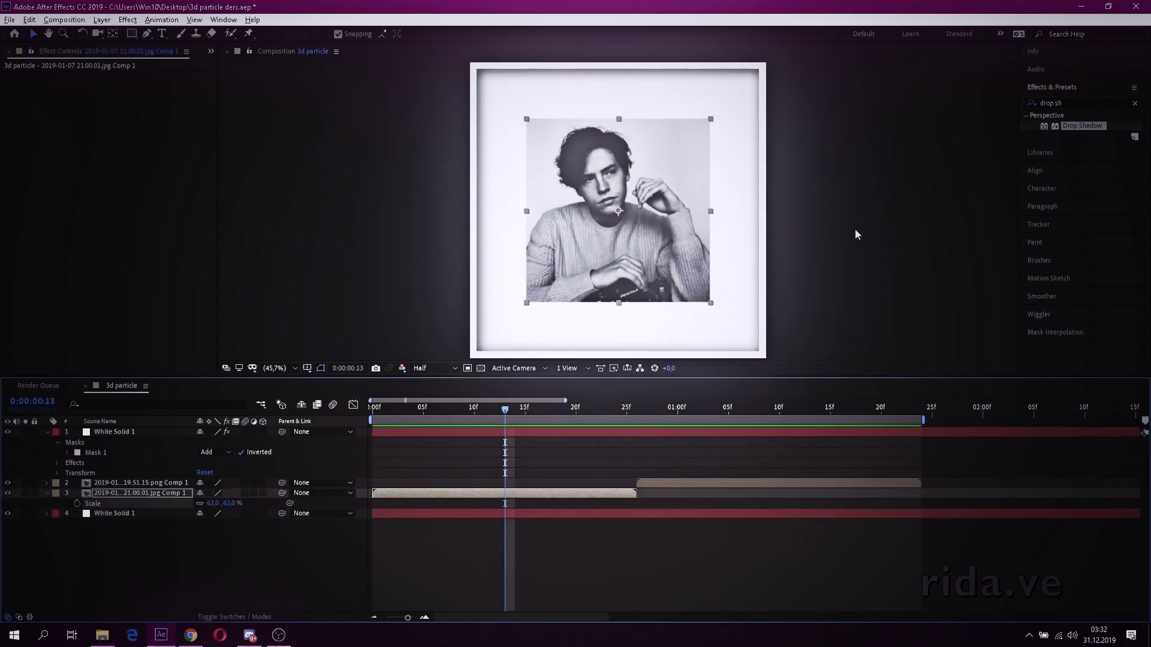
- Give the sweater photo a Drop Shadow with 100% opacity and softness 178
left_click_drag(1082, 127, 534, 497)
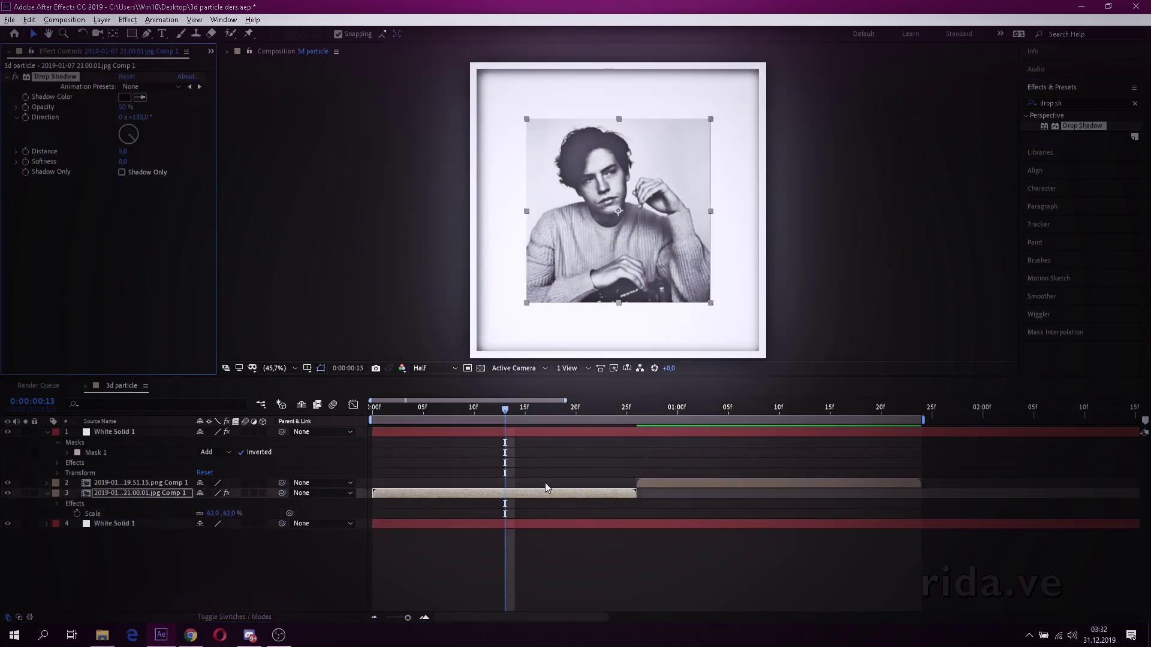
left_click_drag(123, 107, 141, 106)
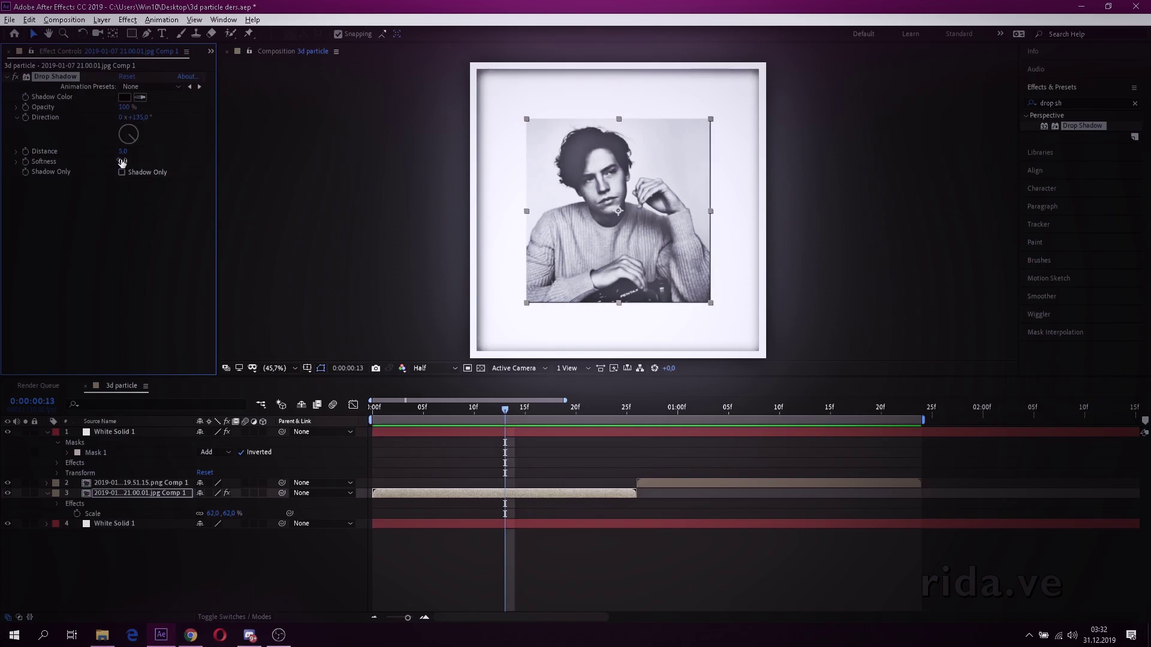
left_click_drag(122, 161, 189, 155)
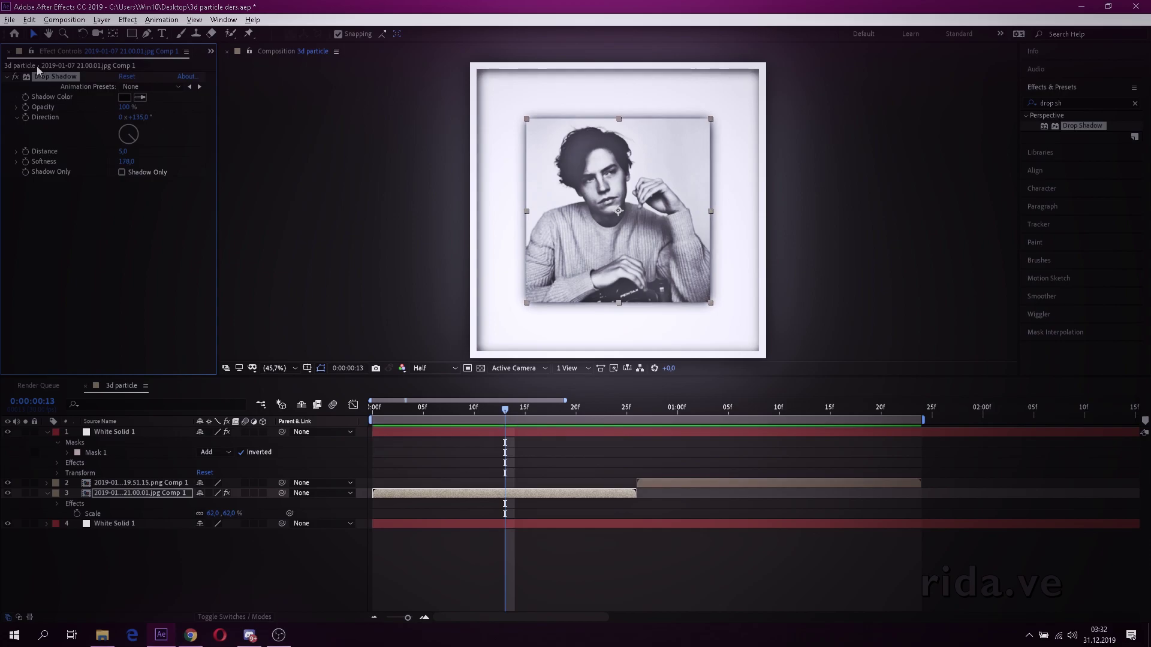
- Copy the sweater photo's drop shadow and paste it onto the second portrait
key("ctrl+c")
left_click(696, 483)
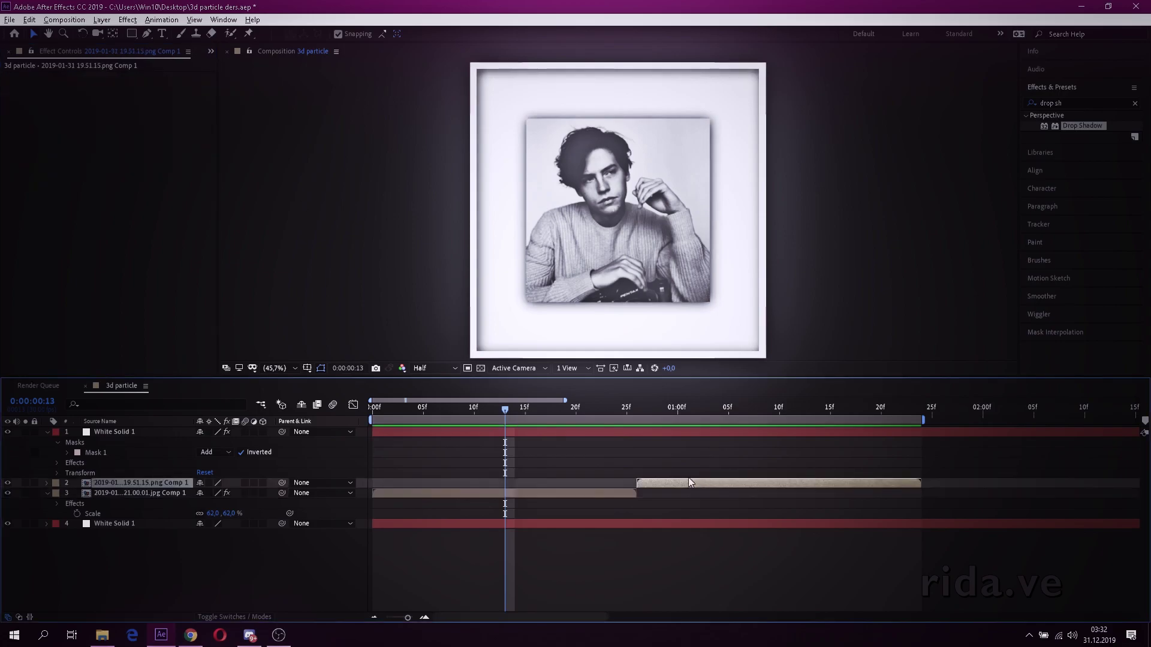
key("ctrl+v")
left_click(577, 469)
left_click_drag(542, 414, 770, 419)
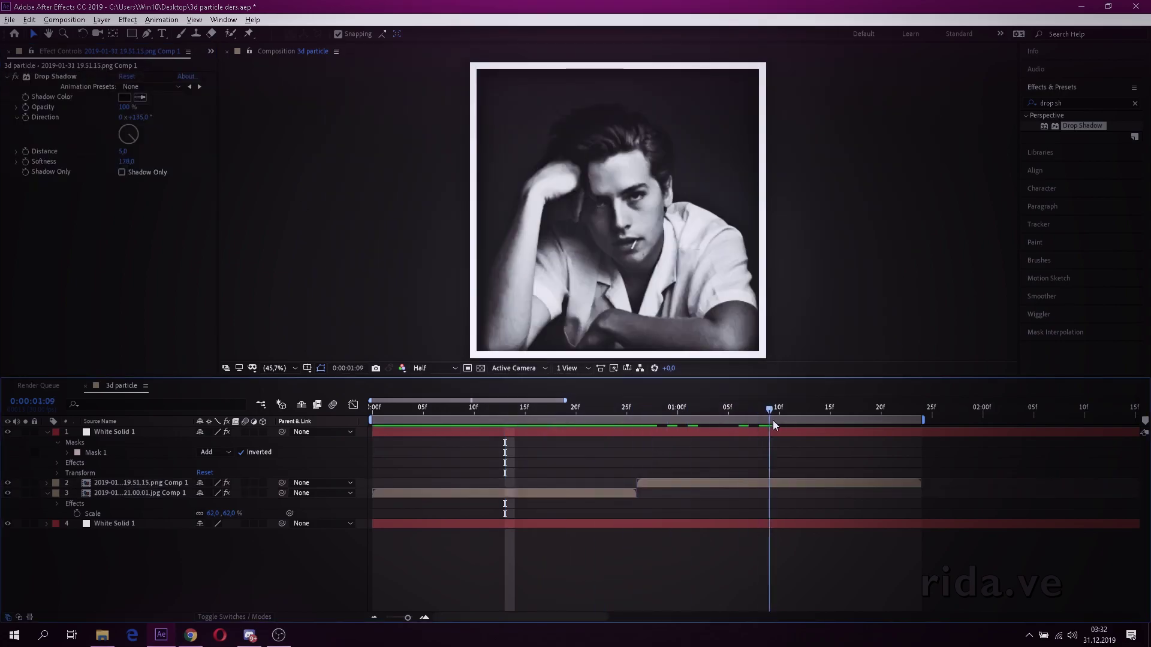
left_click(753, 483)
left_click_drag(467, 413, 627, 412)
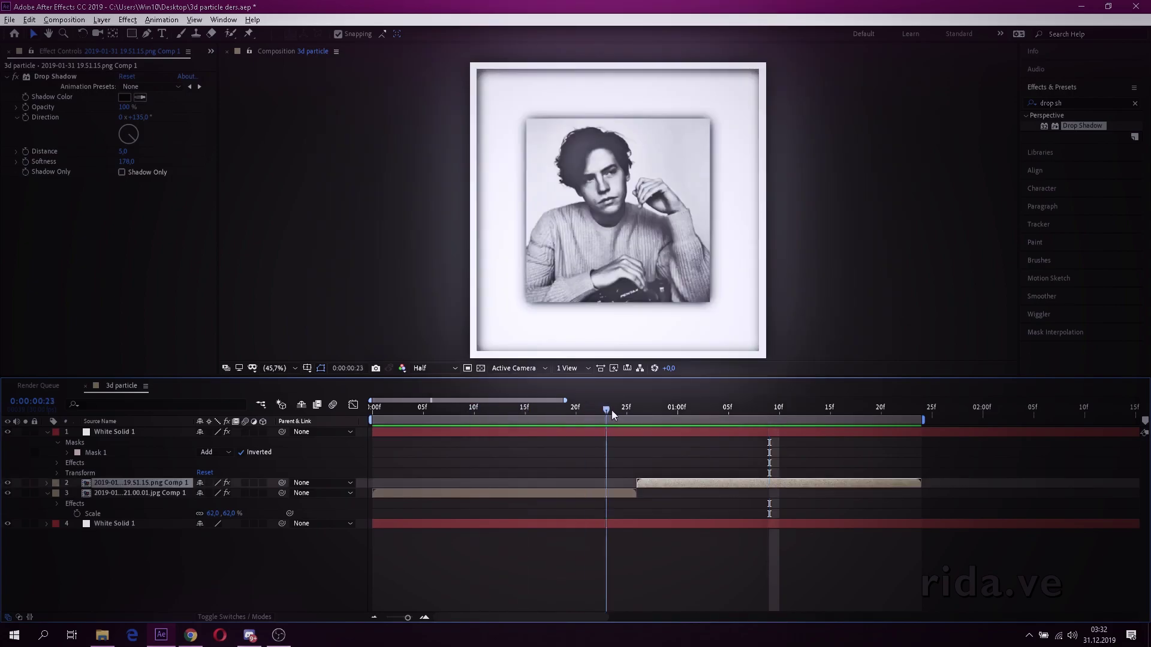
- Keyframe the sweater photo's scale at 232% on frame 0 and 54% on frame 25
key("s")
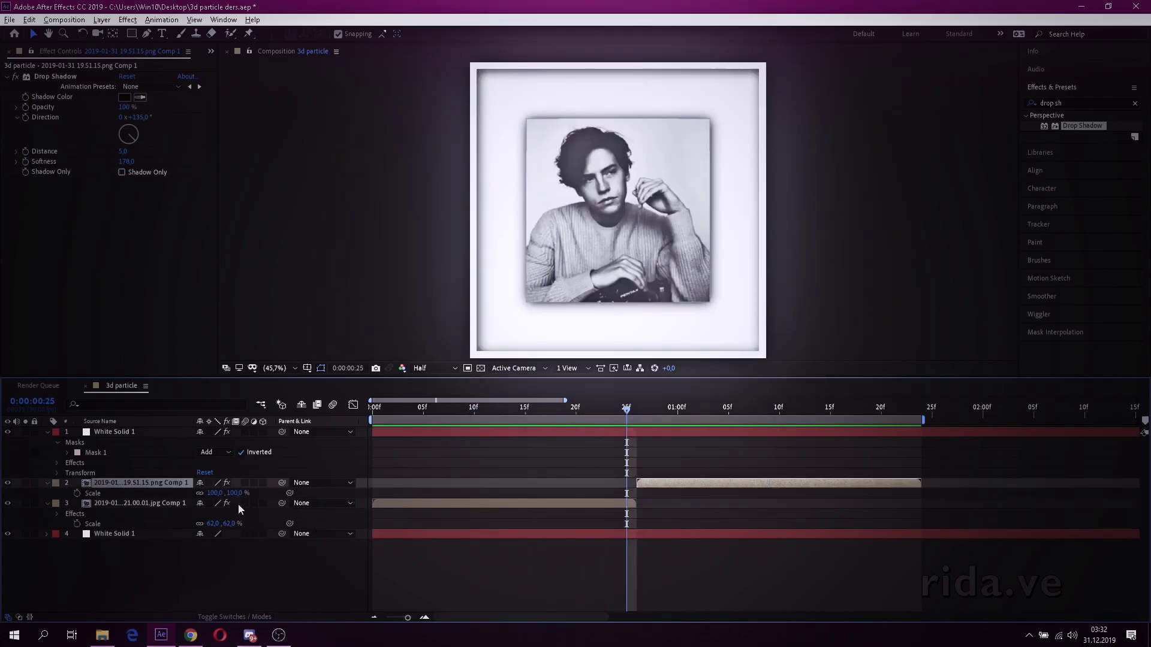
left_click(178, 507)
left_click_drag(210, 525, 208, 525)
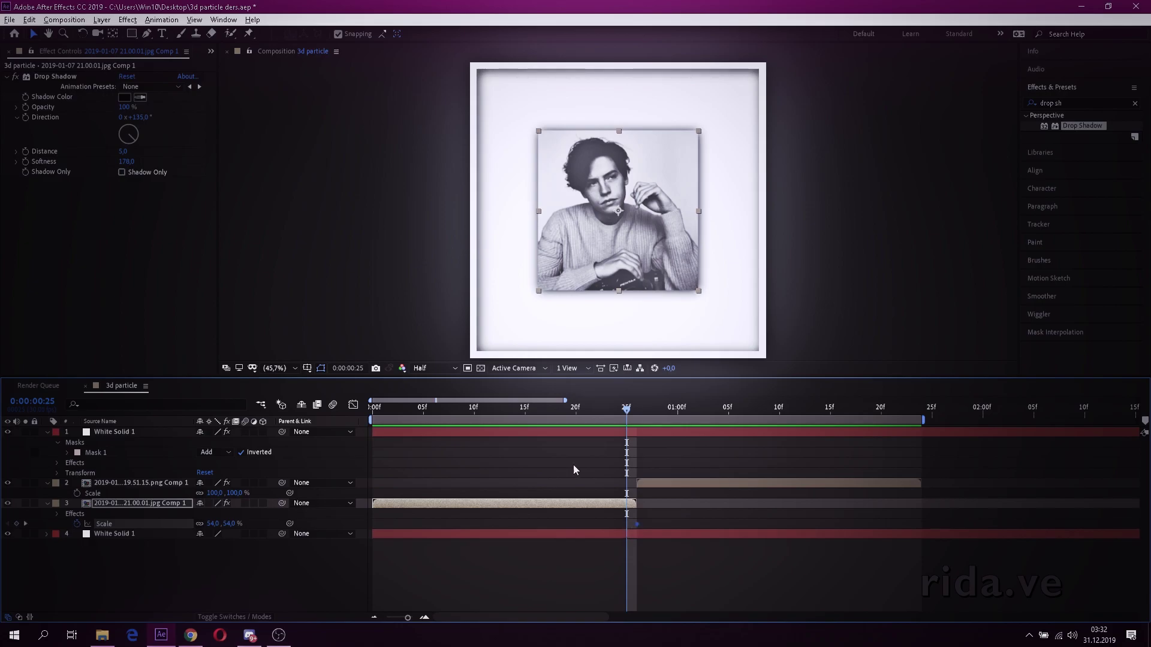
left_click_drag(433, 414, 372, 413)
mouse_move(213, 524)
left_mouse_down()
mouse_move(317, 514)
mouse_move(465, 530)
mouse_move(671, 528)
left_mouse_up()
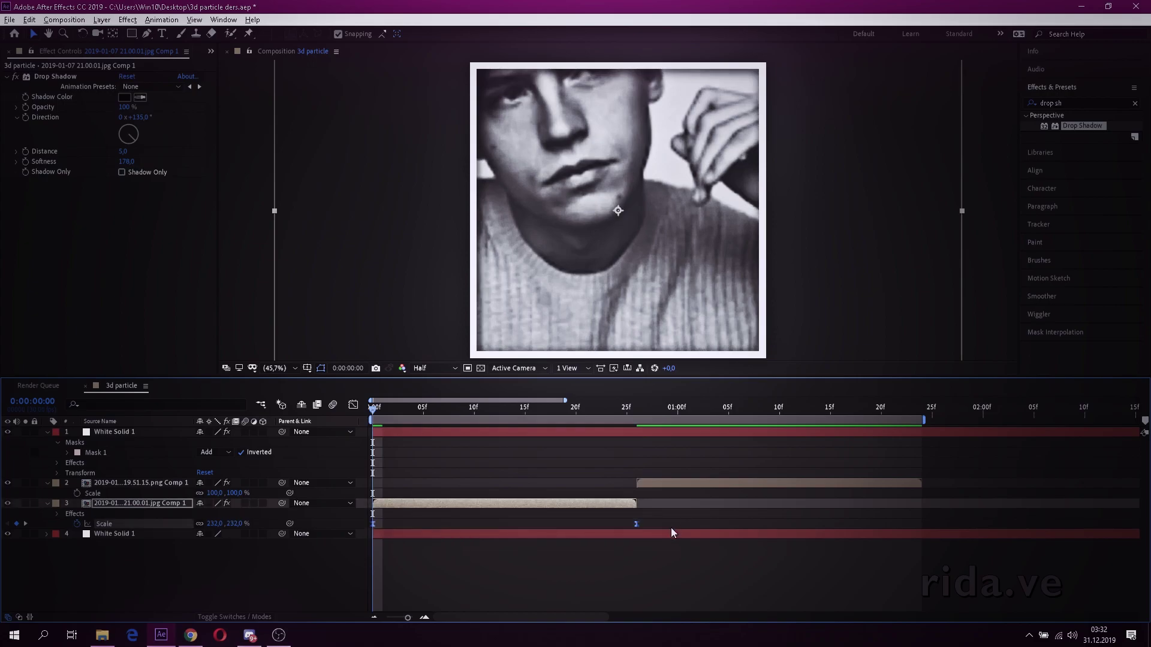
- Shape the scale curve in the Graph Editor for a steep drop easing into 54%
left_click(353, 406)
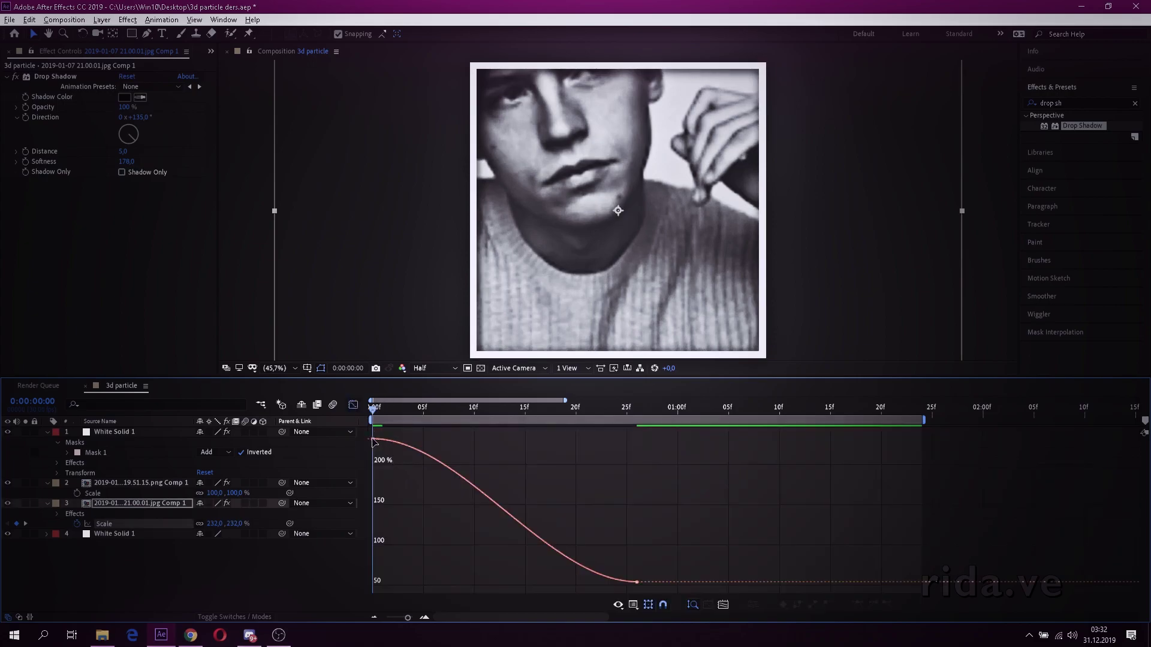
left_click_drag(460, 439, 374, 579)
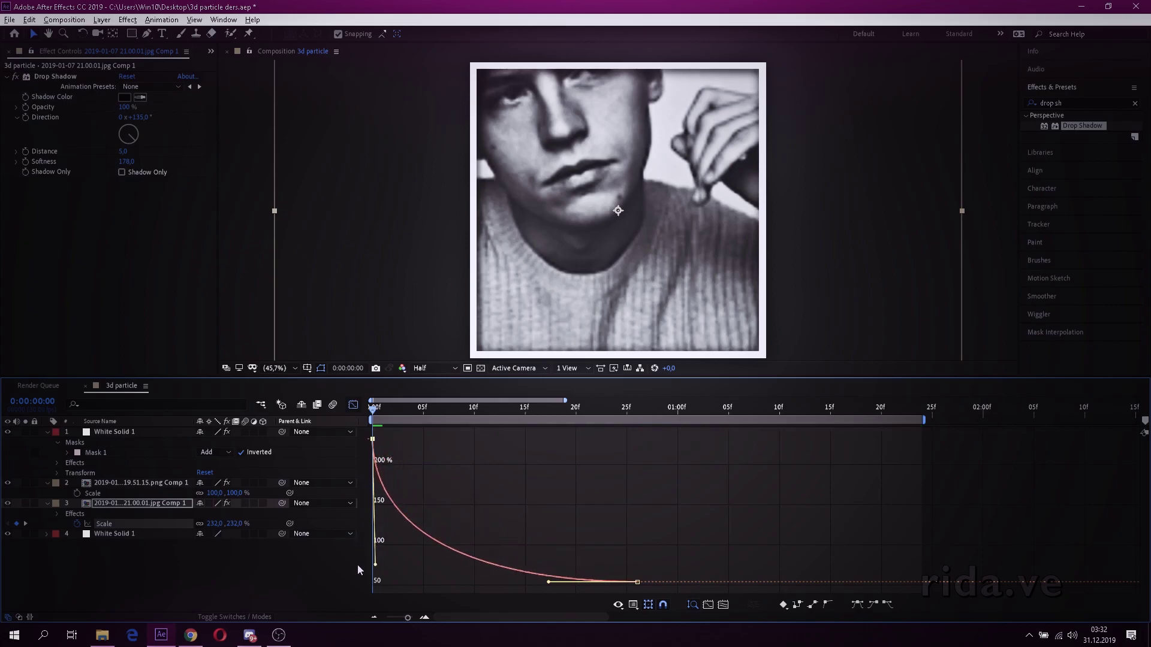
left_click_drag(548, 580, 378, 580)
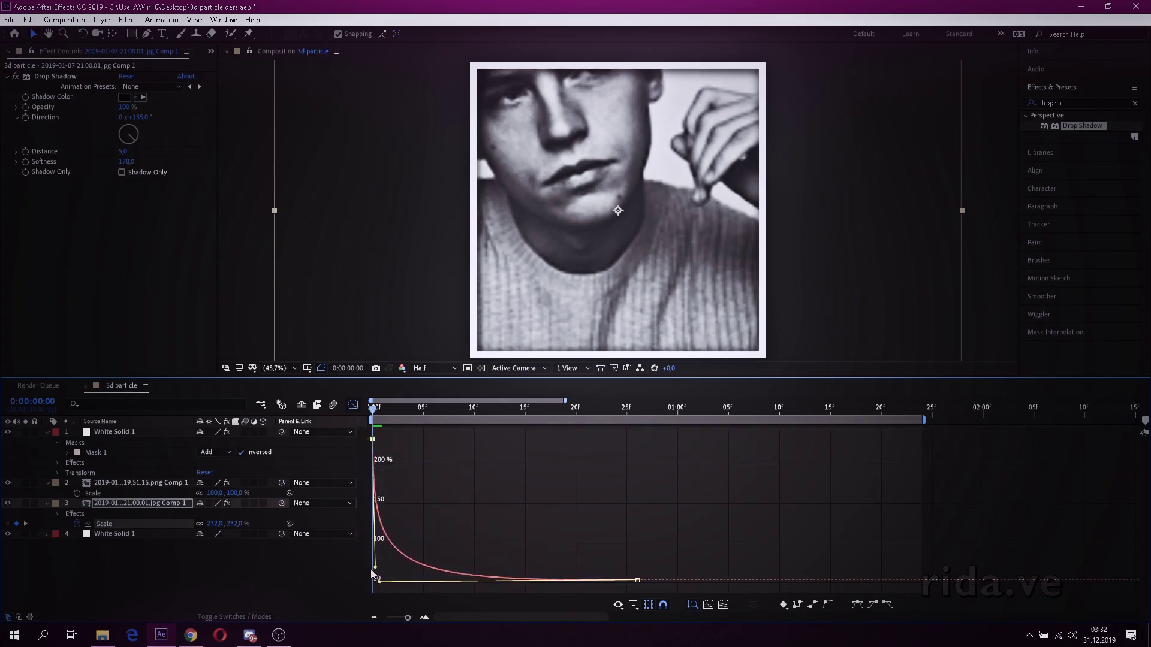
left_click(353, 404)
key("space")
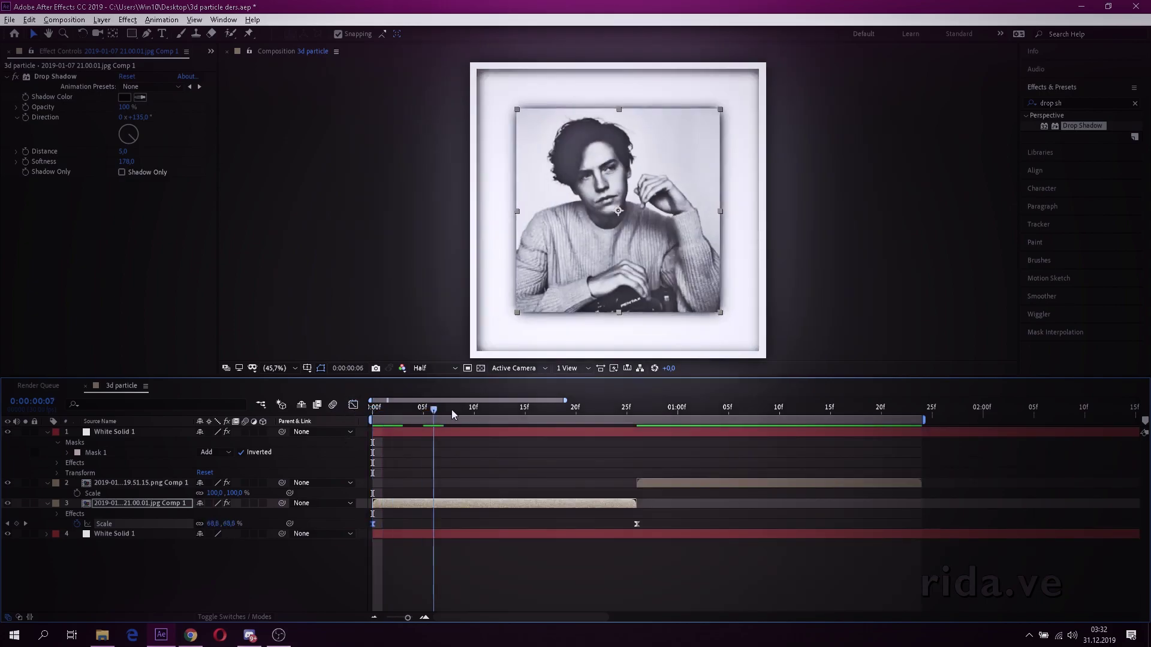
key("space")
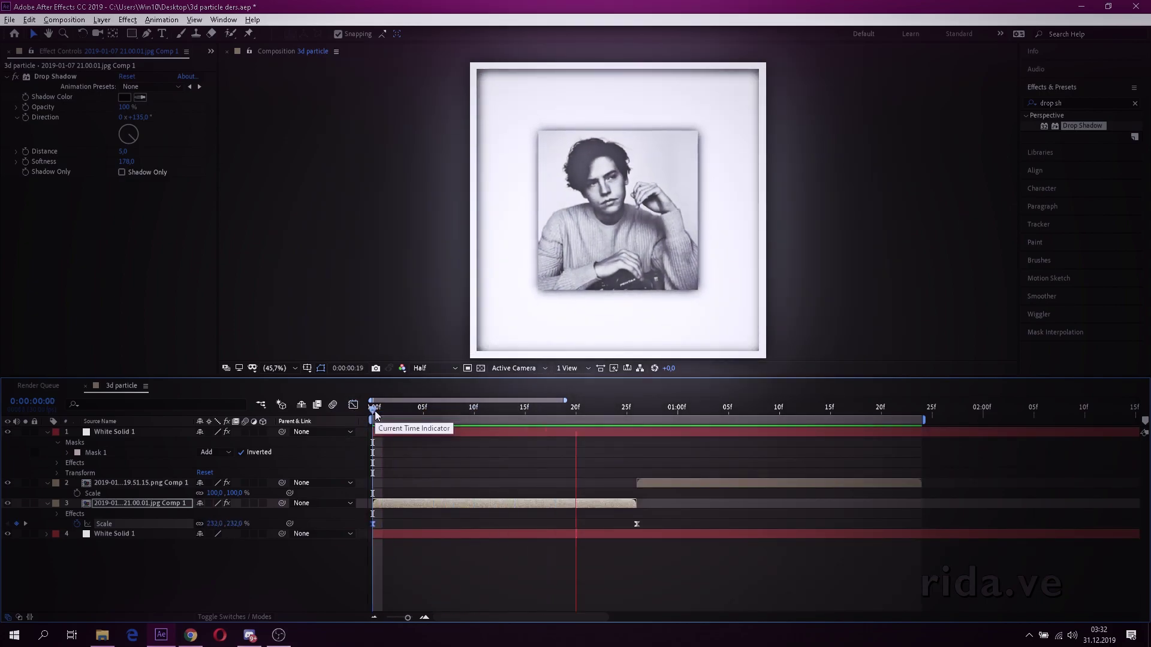
left_click_drag(375, 411, 637, 411)
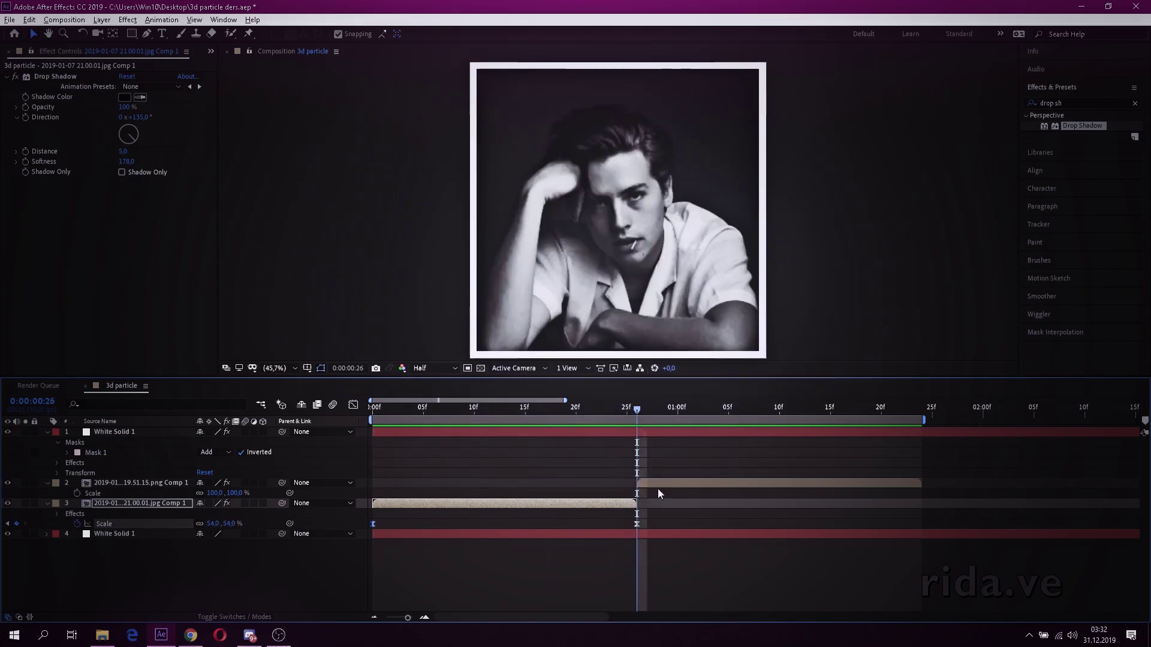
- Keyframe the second portrait's scale from 54% at frame 26 to 70% at 1:23, with easy ease
left_click(655, 484)
key("s")
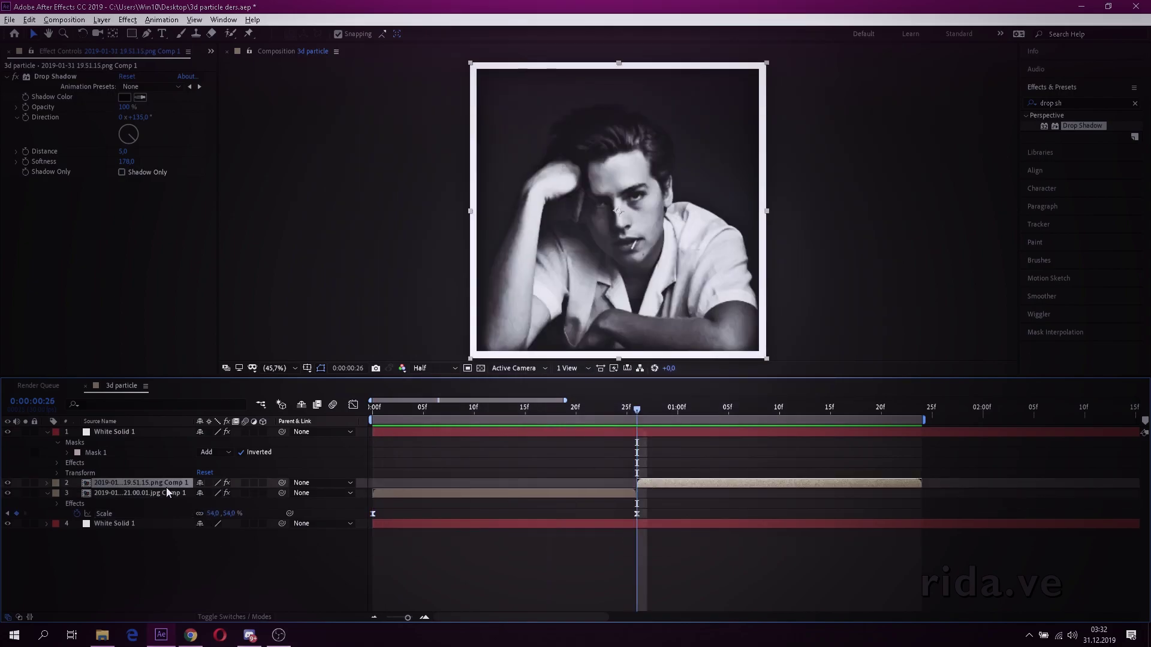
key("s")
type("54")
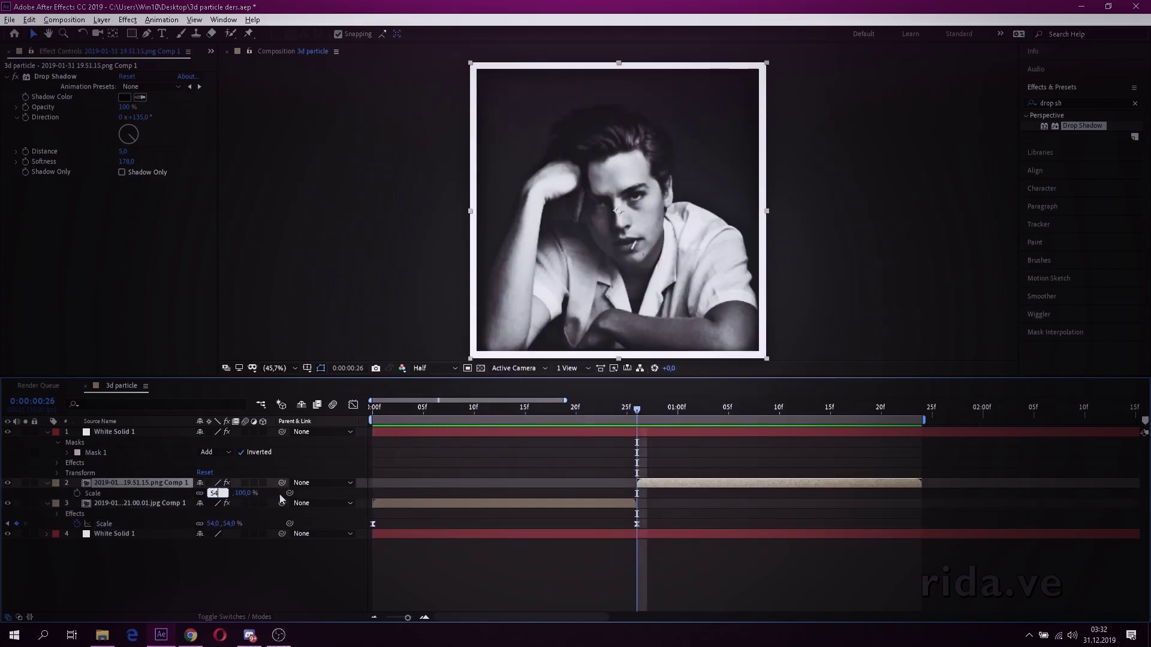
key("Return")
left_click(77, 494)
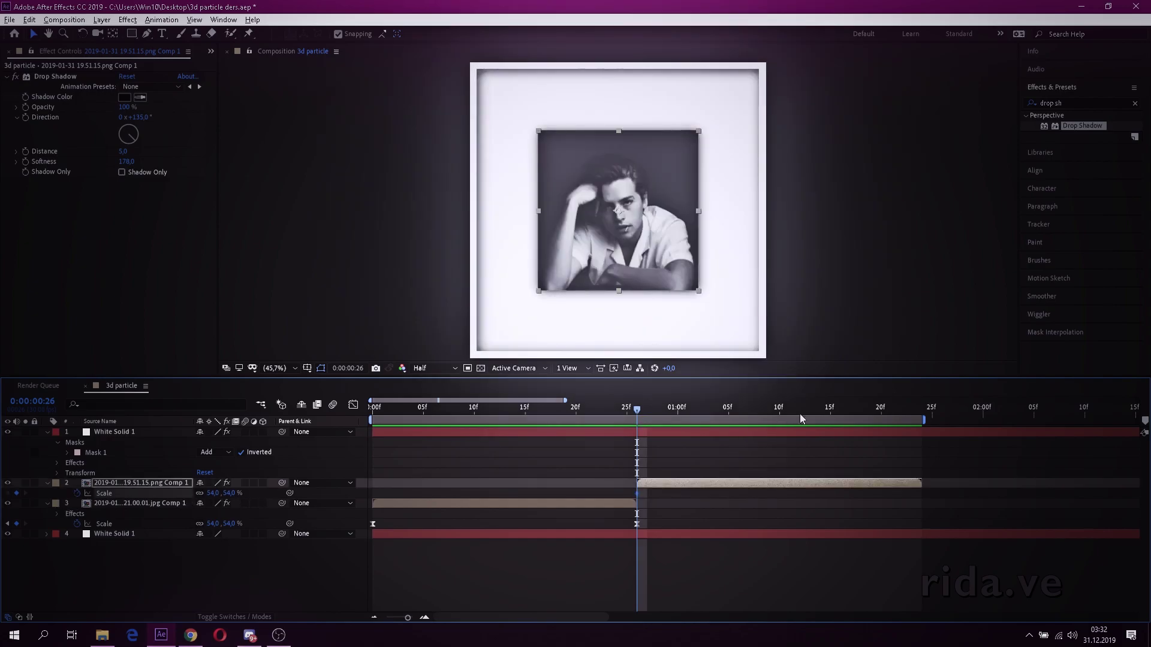
left_click_drag(721, 413, 913, 412)
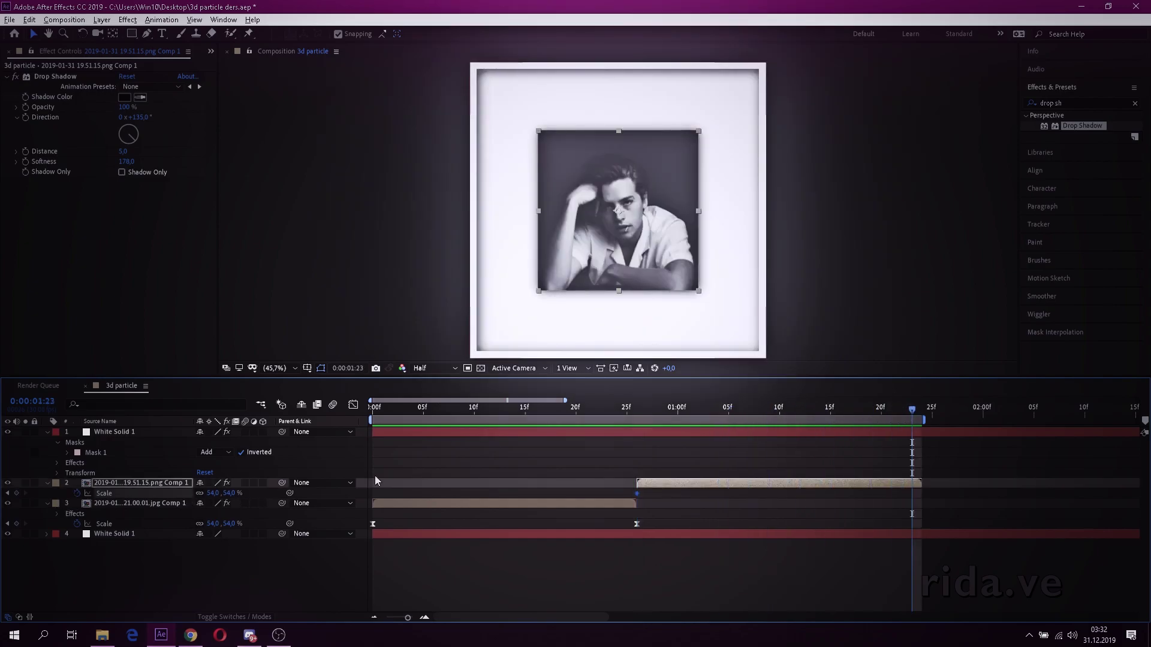
left_click_drag(206, 492, 223, 493)
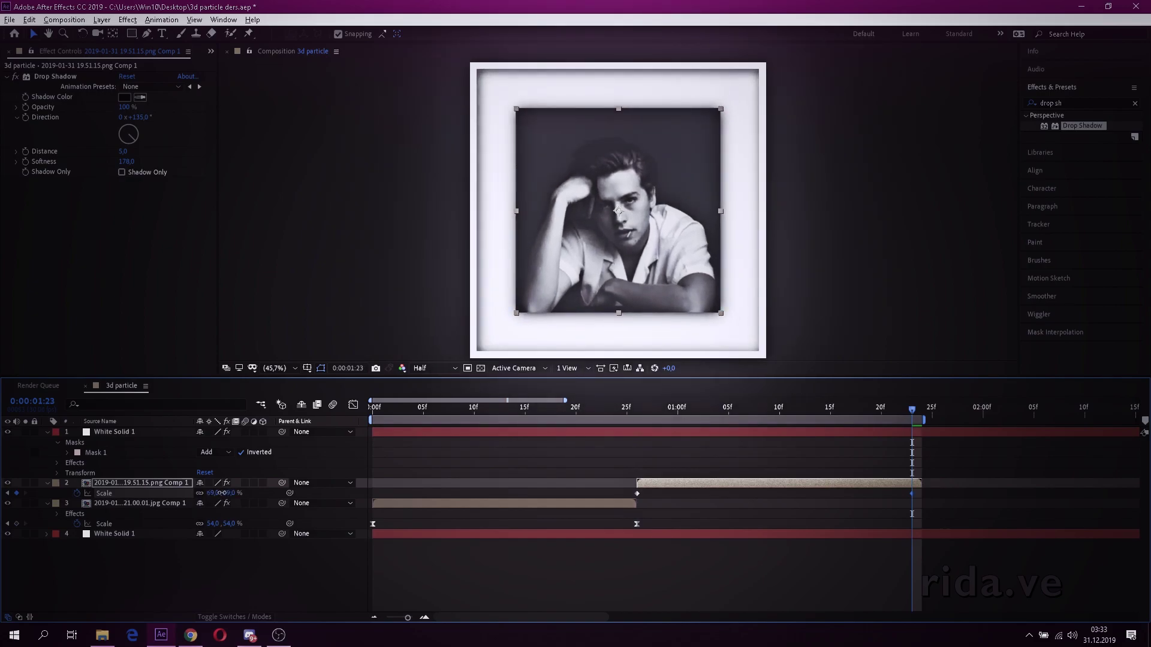
left_click_drag(222, 493, 224, 492)
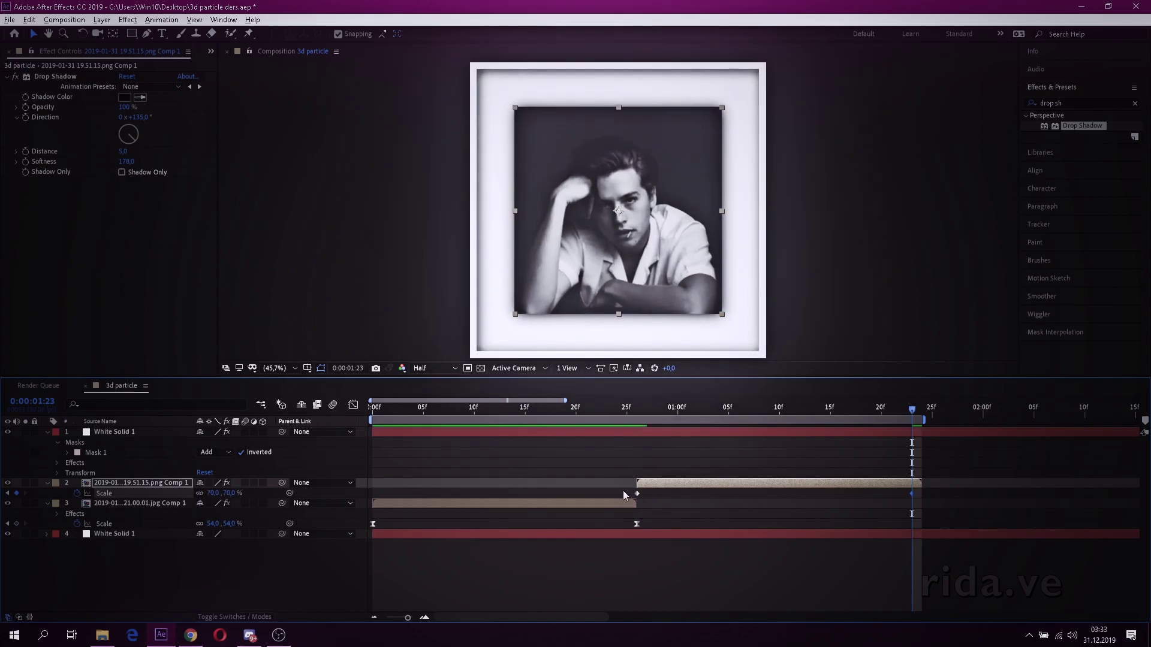
left_click_drag(624, 490, 965, 498)
key("F9")
- Bend the scale curve to rise sharply then ease into 70%, and save the project
left_click(352, 408)
left_click(638, 583)
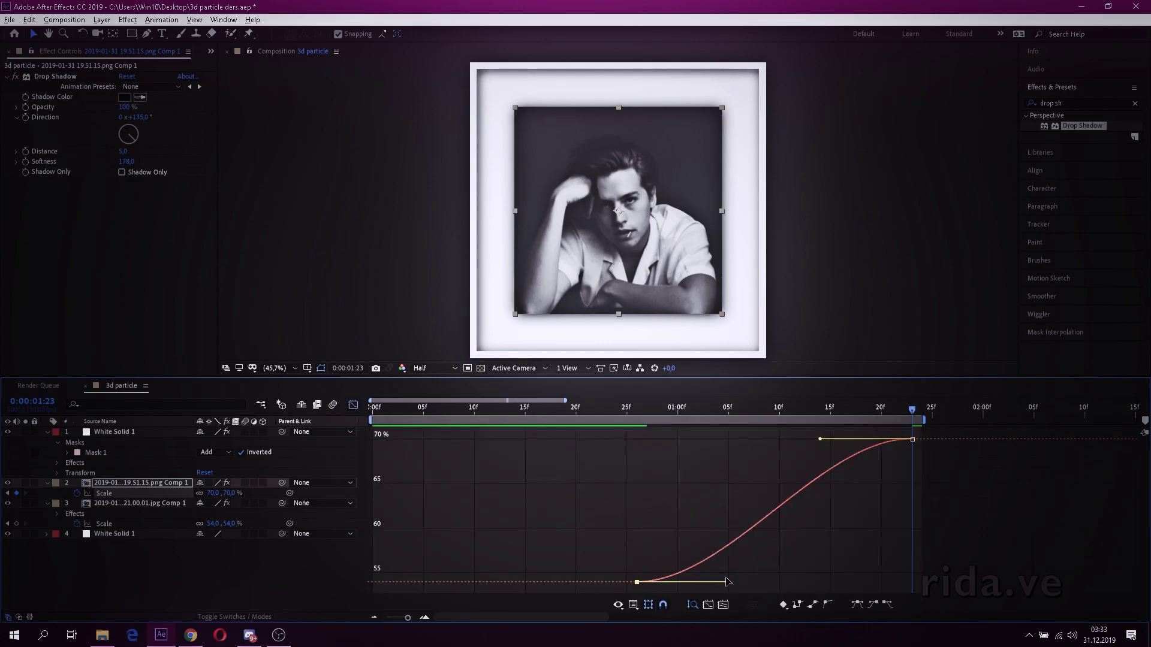
left_click_drag(727, 581, 640, 473)
left_click_drag(818, 441, 696, 439)
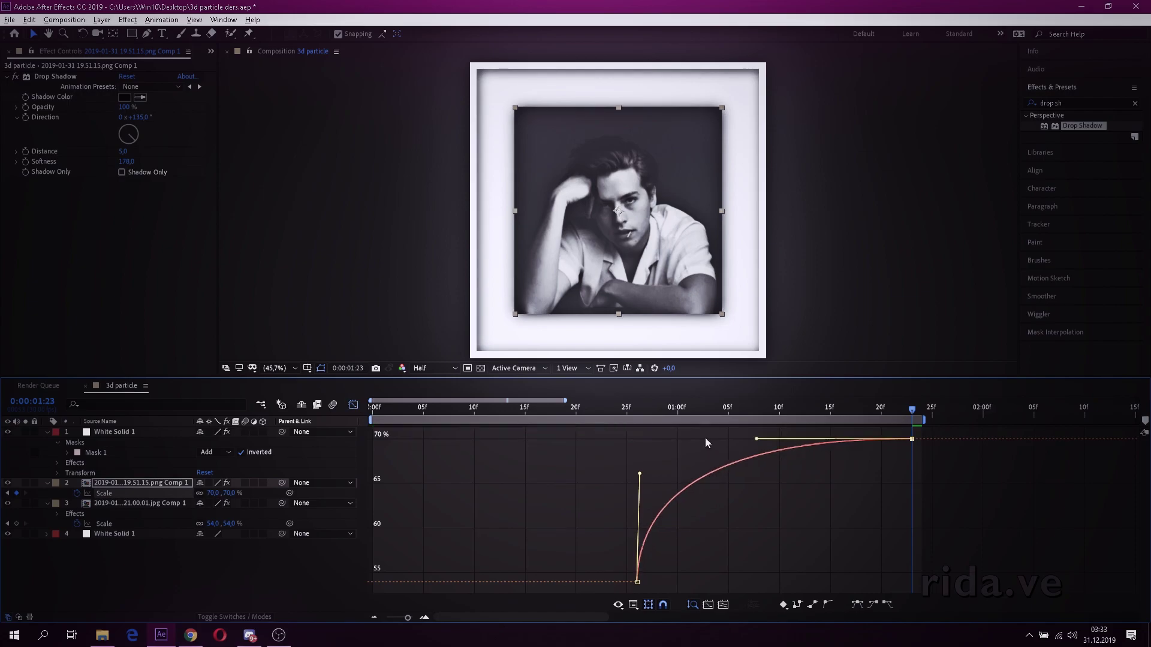
mouse_move(611, 409)
left_mouse_down()
mouse_move(558, 420)
mouse_move(830, 434)
left_mouse_up()
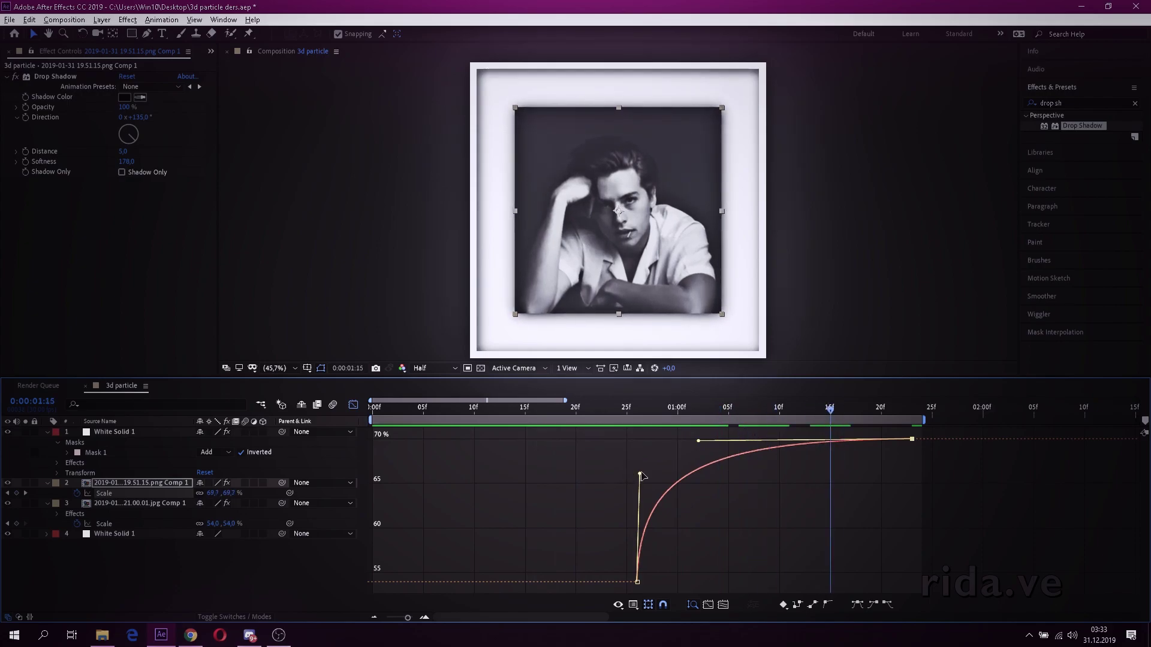
left_click_drag(640, 474, 640, 492)
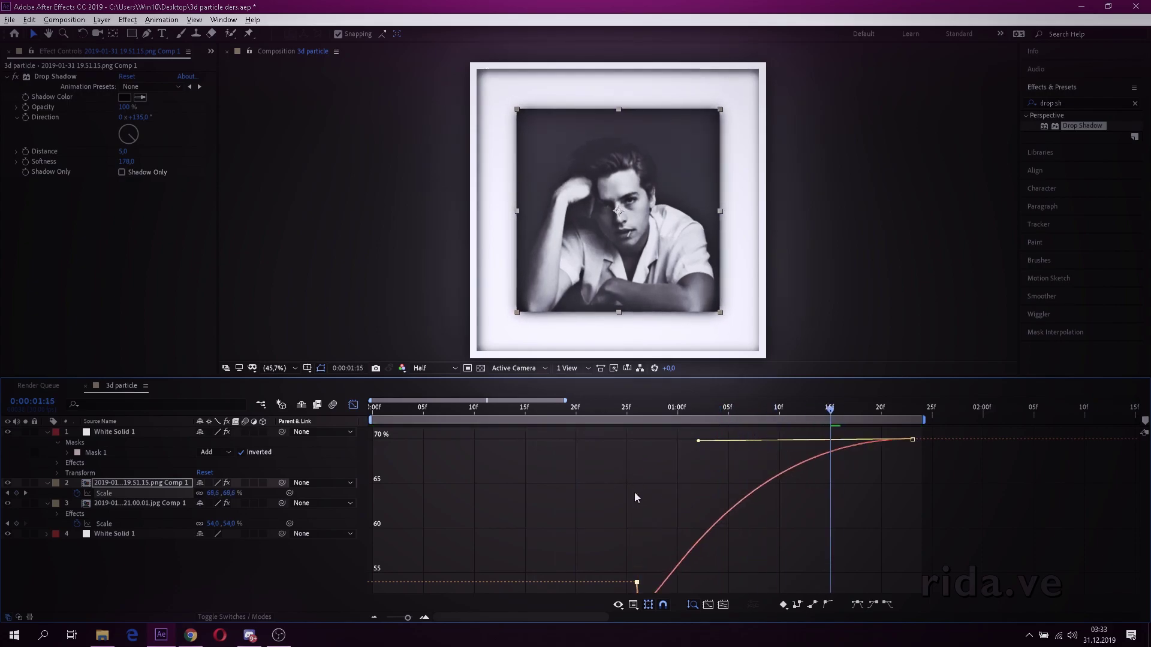
left_click(356, 407)
left_click(674, 465)
key("ctrl+grave")
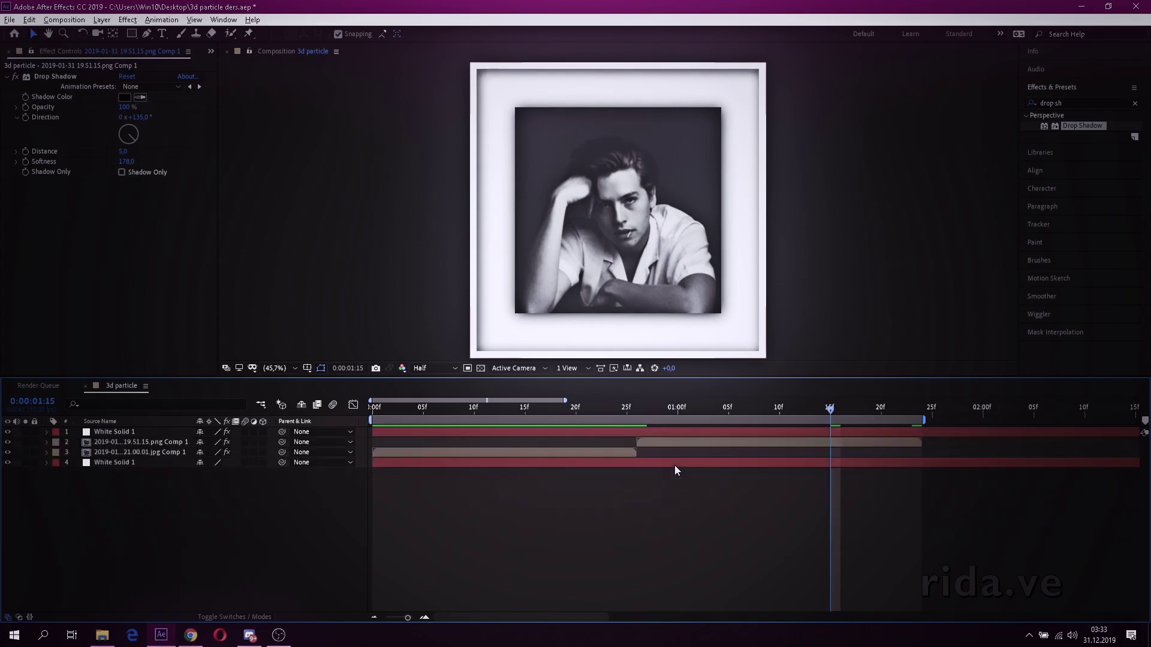
- Add a 1080×1080 solid coloured dark gray with the eyedropper, creating Dark Gray Solid 1
key("ctrl+s")
right_click(627, 494)
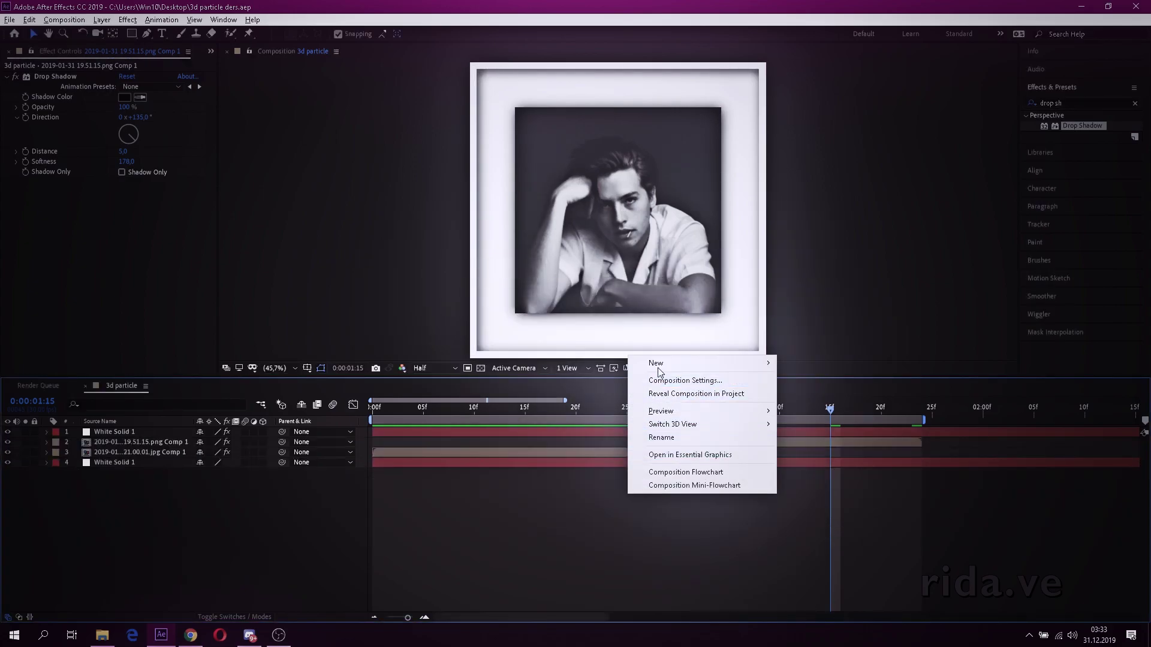
mouse_move(713, 363)
left_click(806, 394)
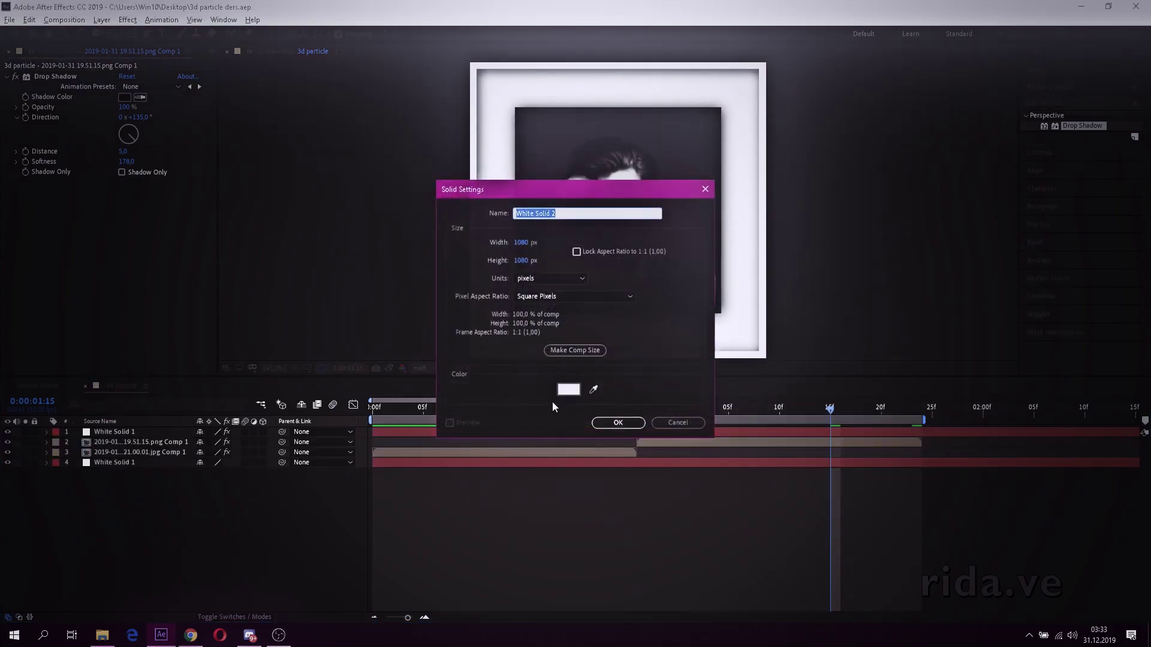
left_click(568, 390)
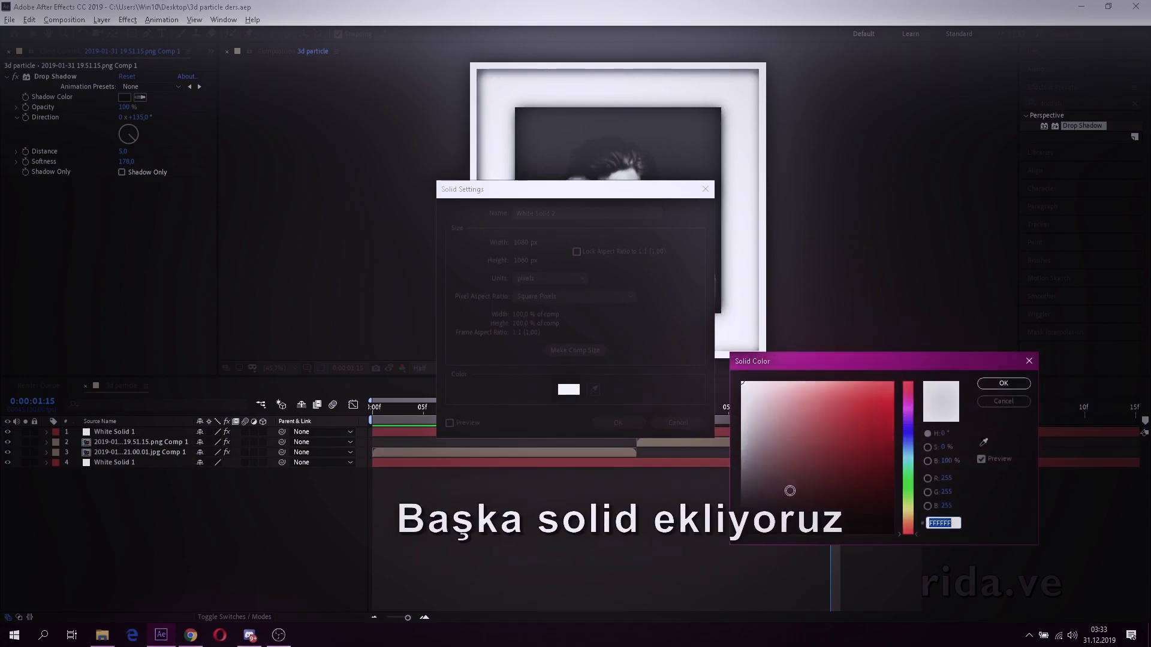
left_click(1003, 399)
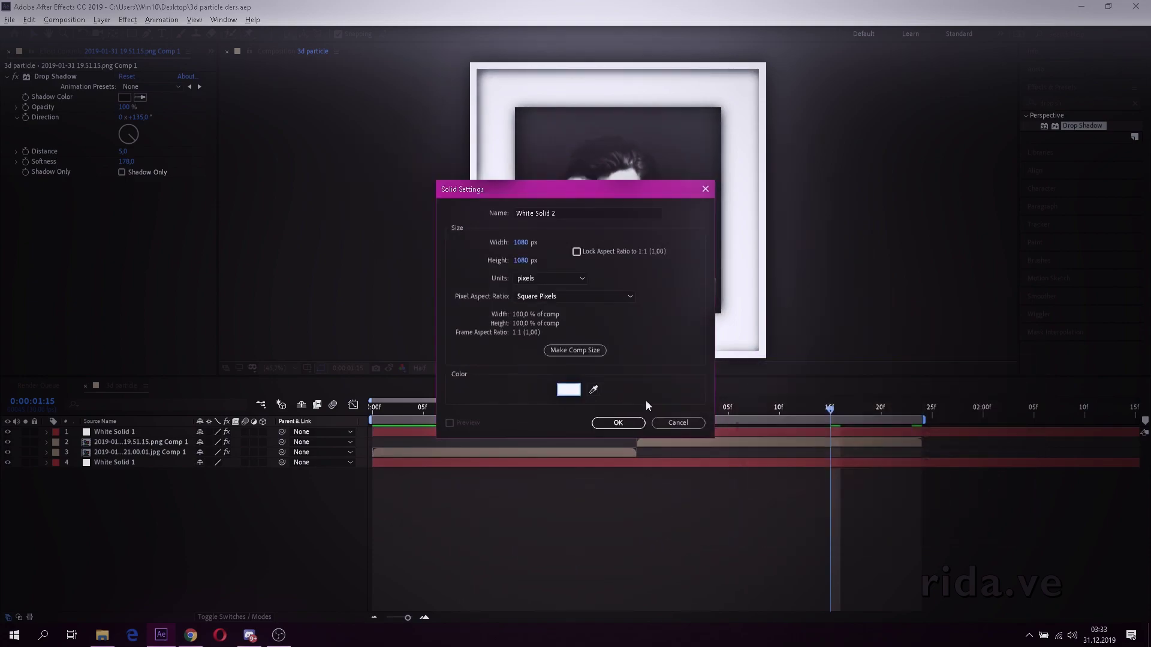
left_click(594, 391)
left_click(624, 425)
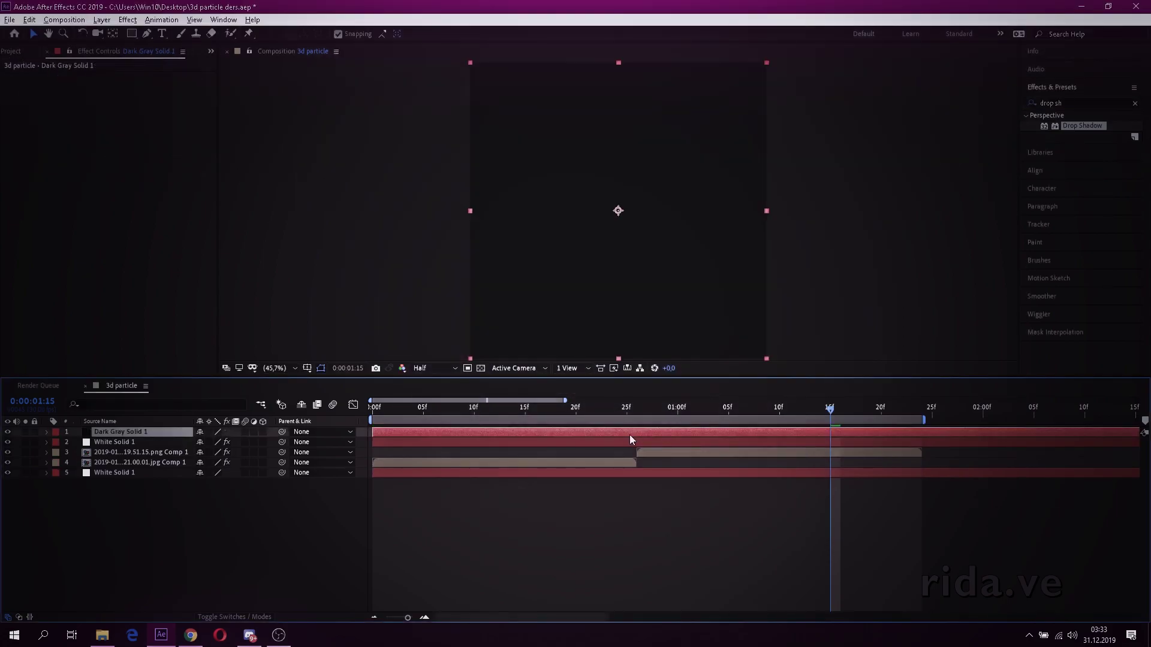
- Apply CC Ball Action to the dark gray solid
left_click(1067, 103)
type("b")
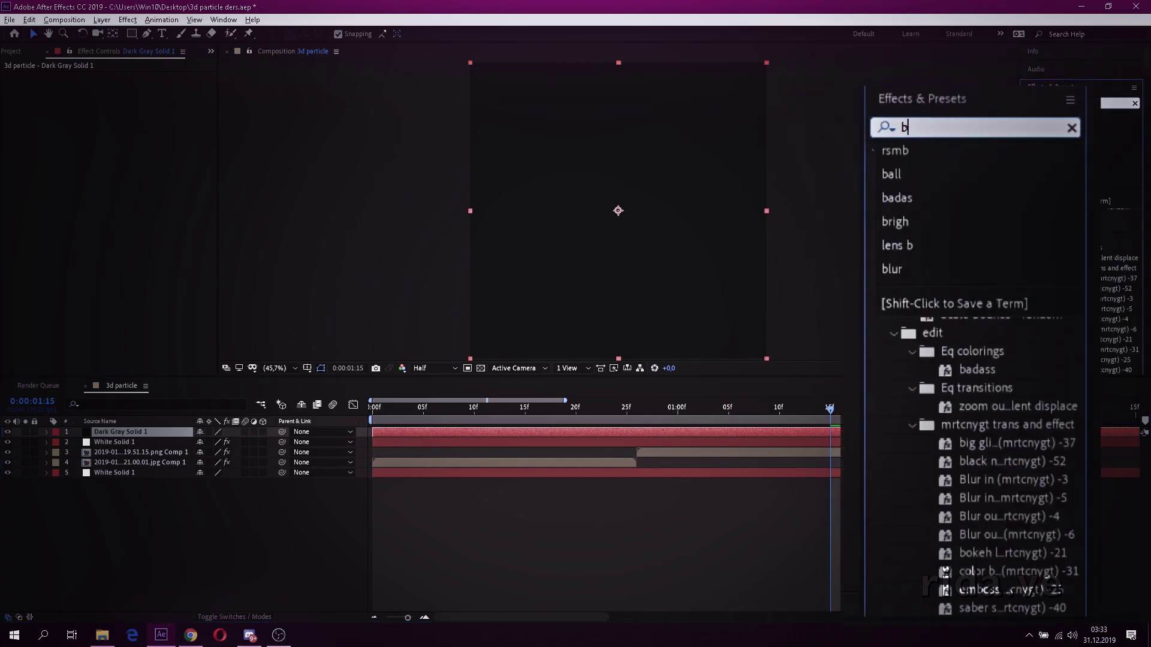
type("all")
left_click(946, 277)
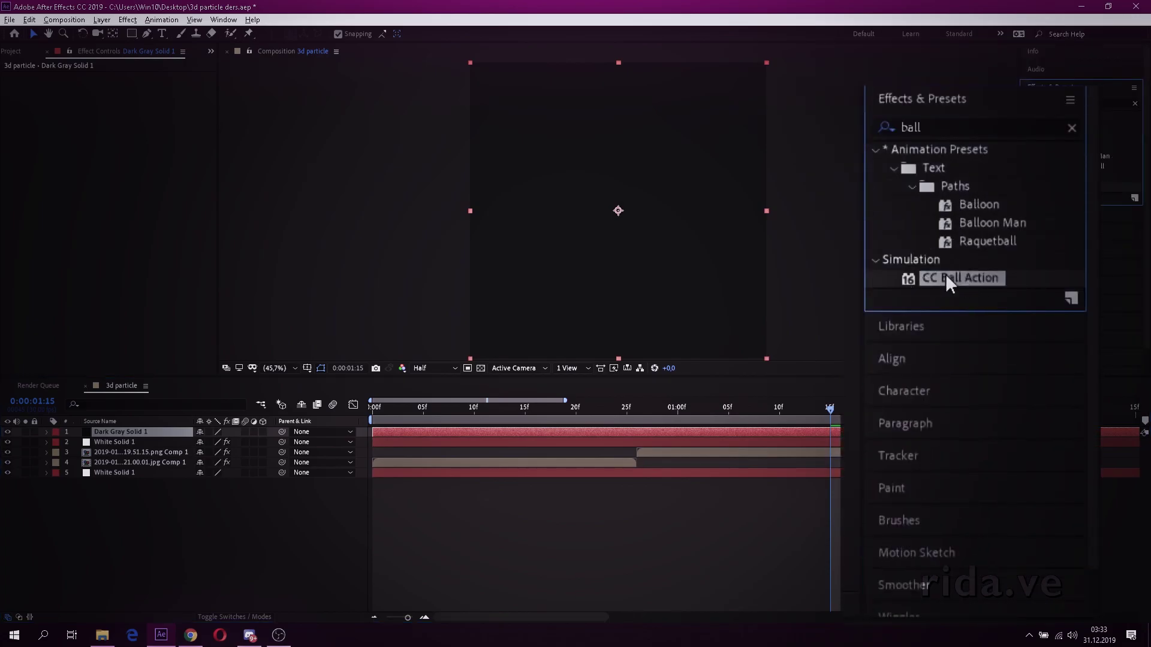
left_click_drag(958, 274, 634, 433)
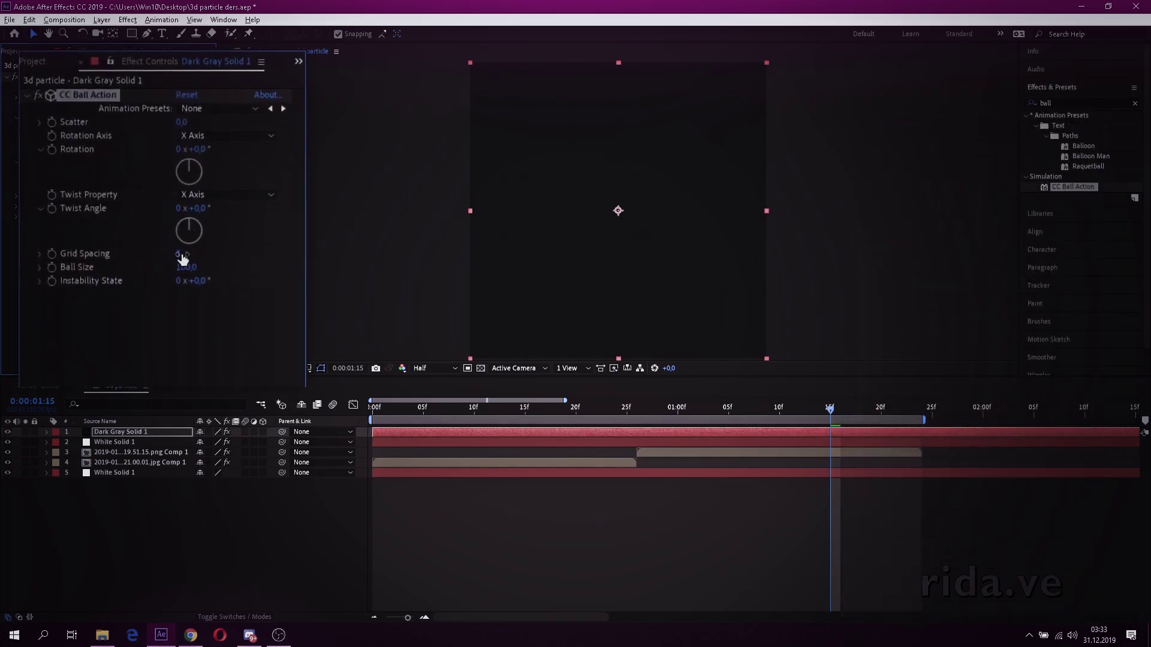
- Set Grid Spacing 29, Ball Size 46, Scatter 750, and move the solid below the portraits
left_click(121, 195)
type("29")
left_click(182, 267)
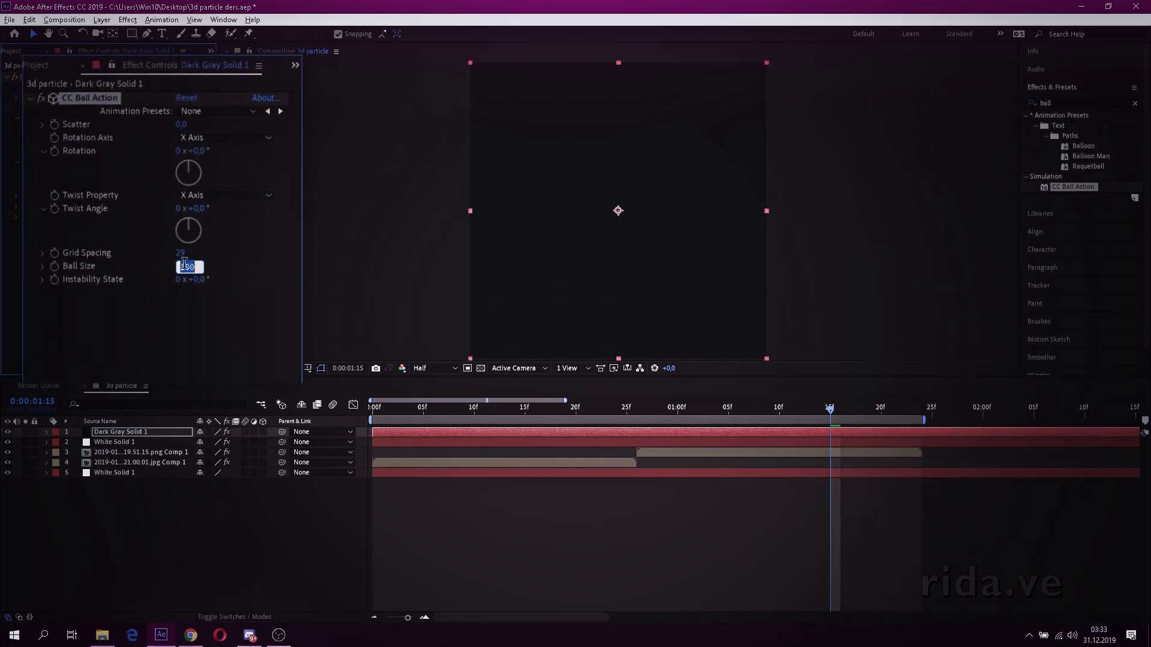
type("46")
key("Return")
left_click_drag(182, 124, 234, 124)
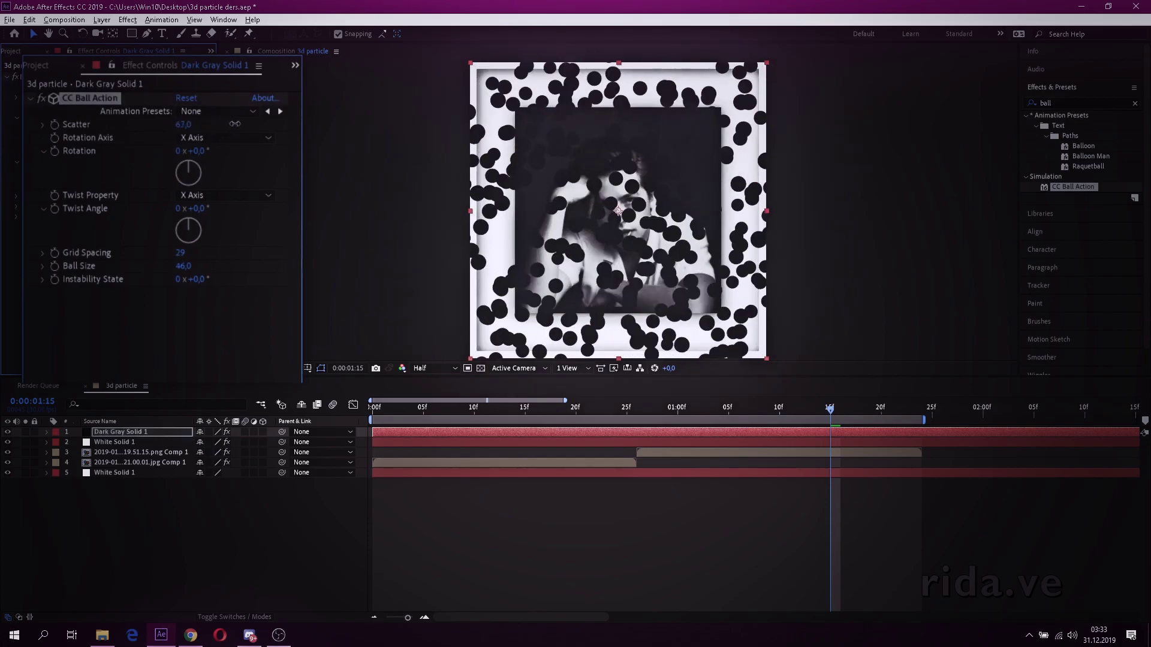
left_click(184, 125)
type("750")
key("Return")
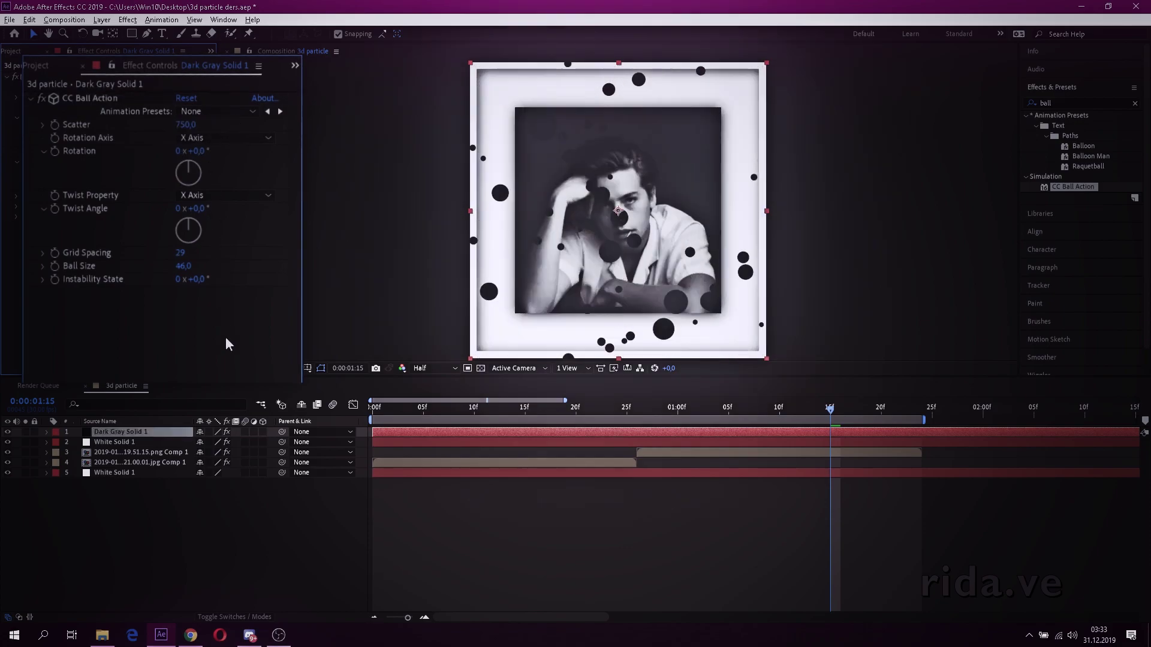
left_click_drag(124, 431, 124, 466)
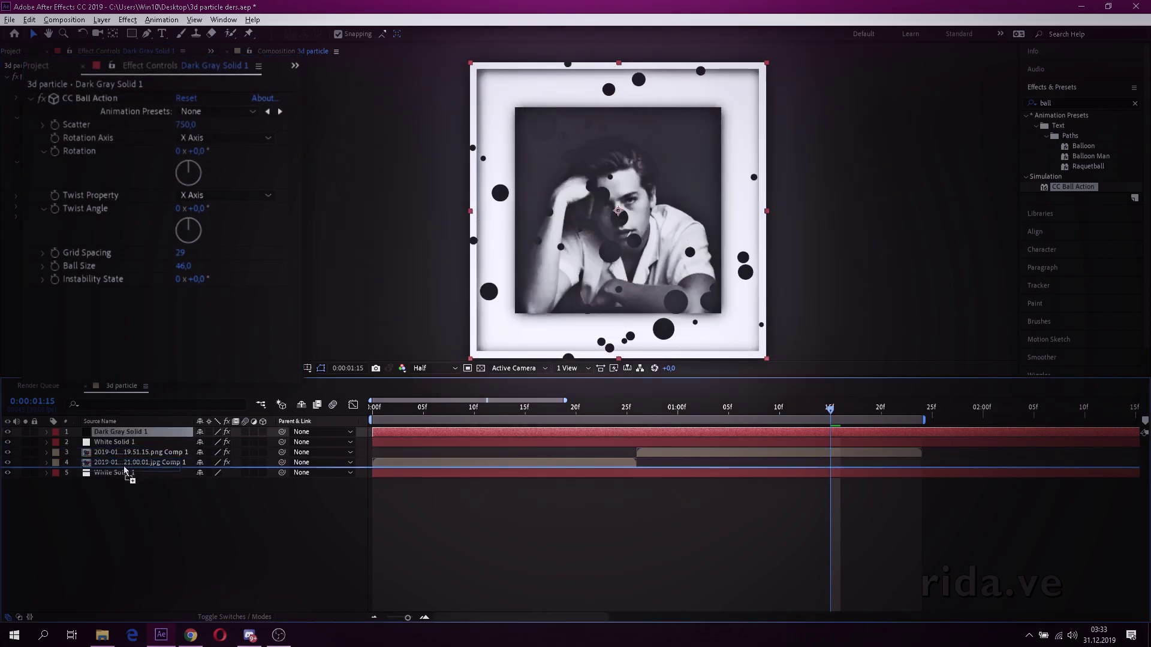
left_click_drag(580, 408, 366, 444)
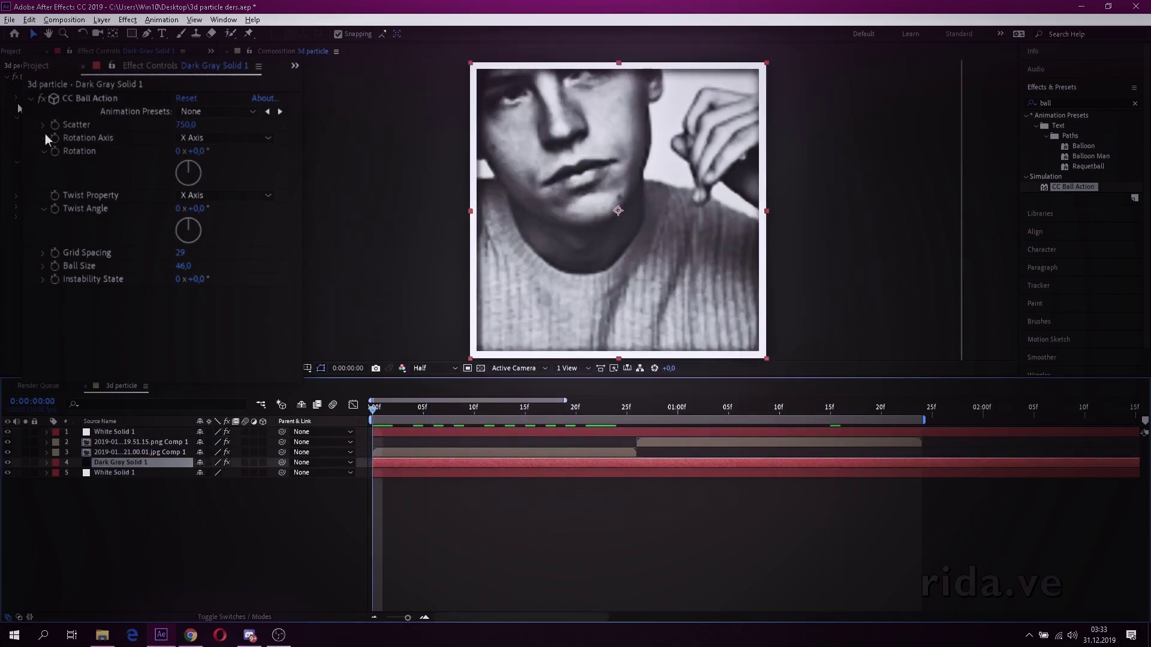
- Keyframe the balls' Scatter to 970 at 0:00:01:24 and preview the animation
left_click(53, 123)
left_click(922, 410)
type("97")
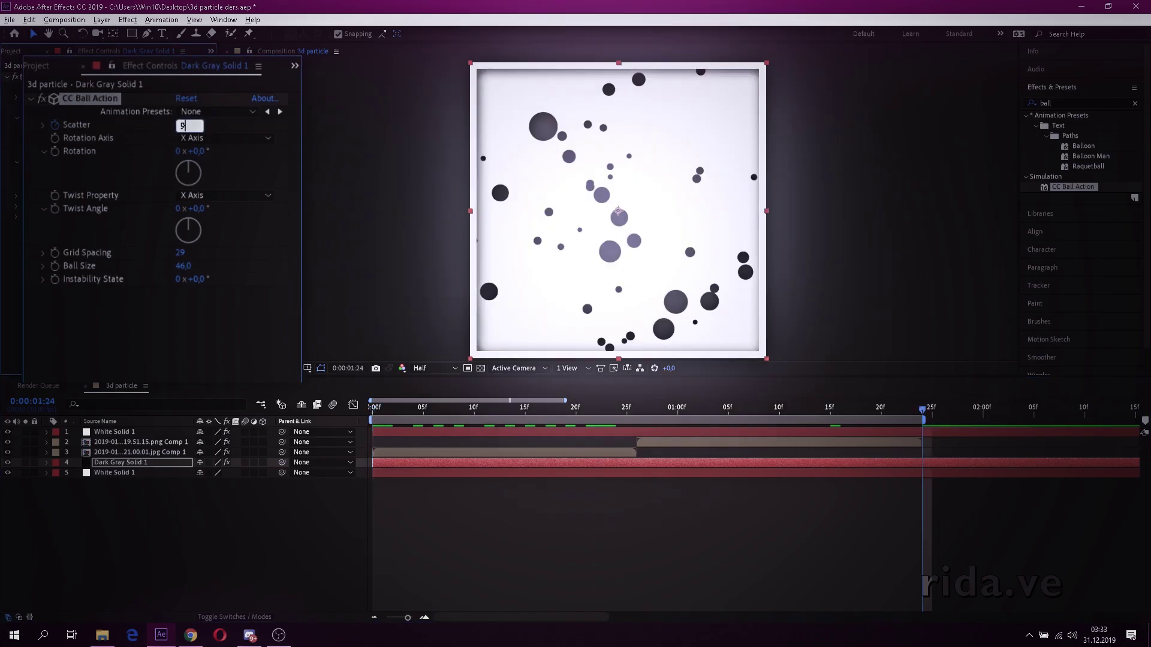
type("0,0")
key("Return")
key("u")
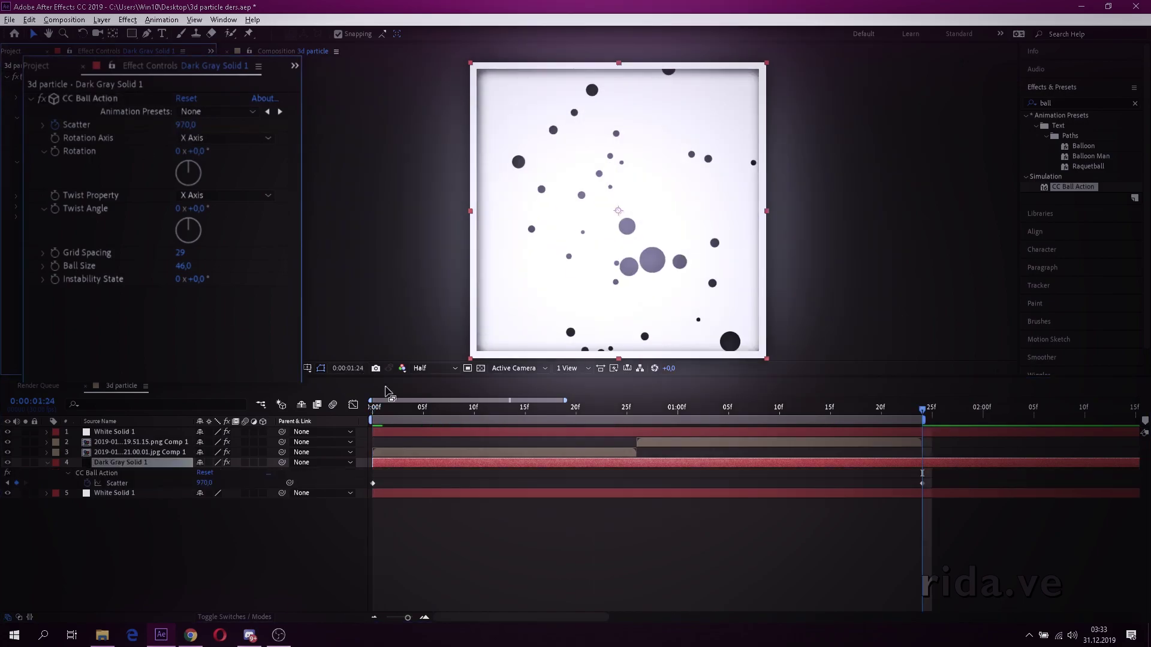
left_click(368, 414)
mouse_move(368, 414)
left_mouse_down()
mouse_move(872, 411)
mouse_move(381, 471)
left_mouse_up()
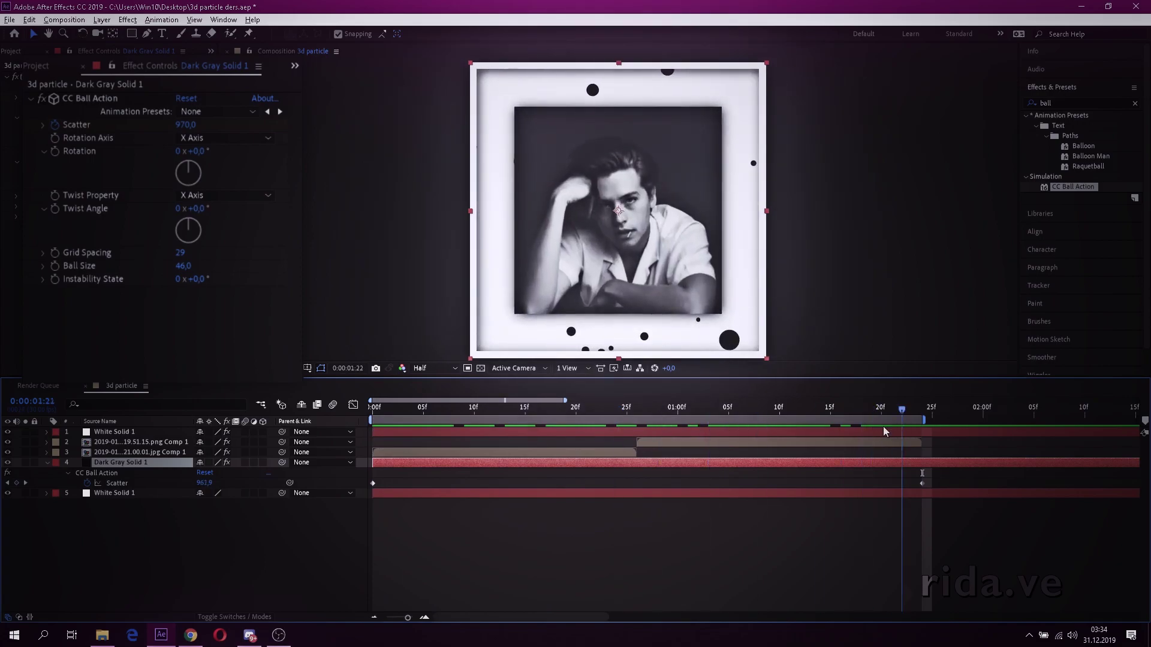
- Set Rotation Axis to Y Axis and keyframe Rotation at 90° at 0:26 and 180° at 1:24
left_click(200, 137)
left_click(203, 172)
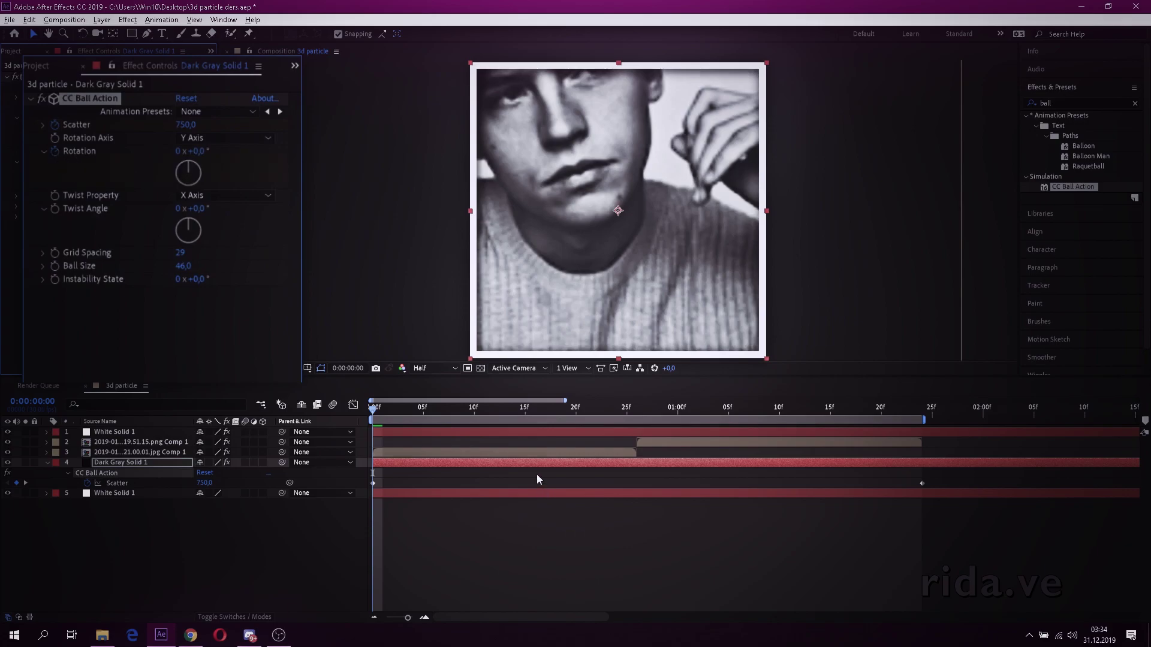
left_click(634, 408)
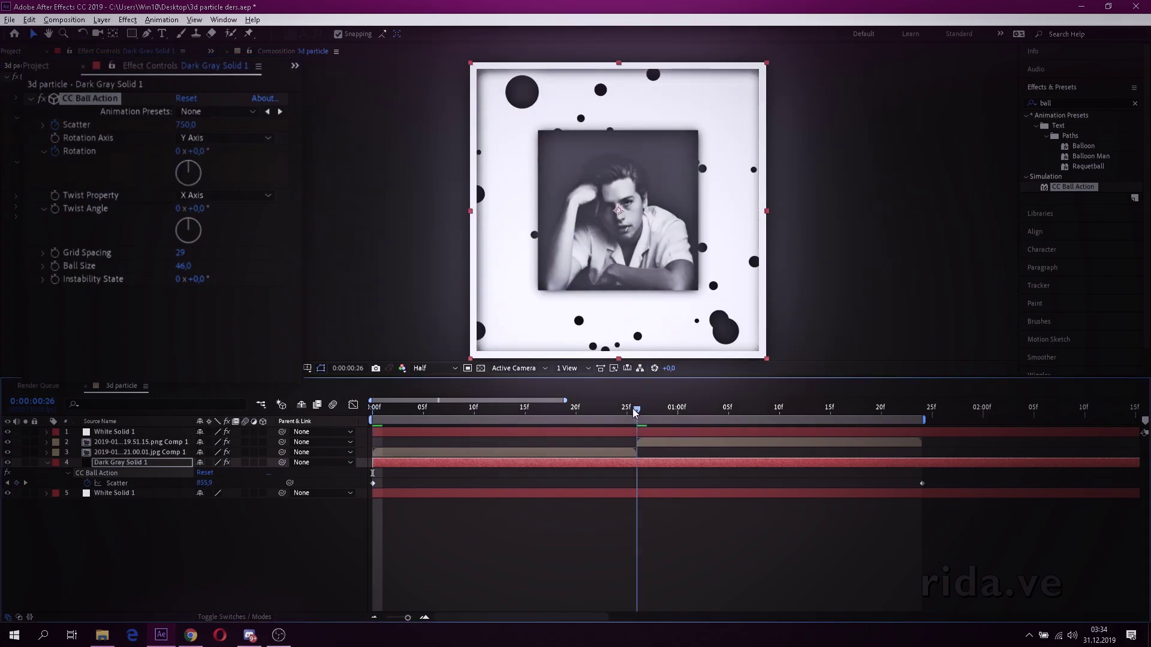
left_click(196, 152)
key("Return")
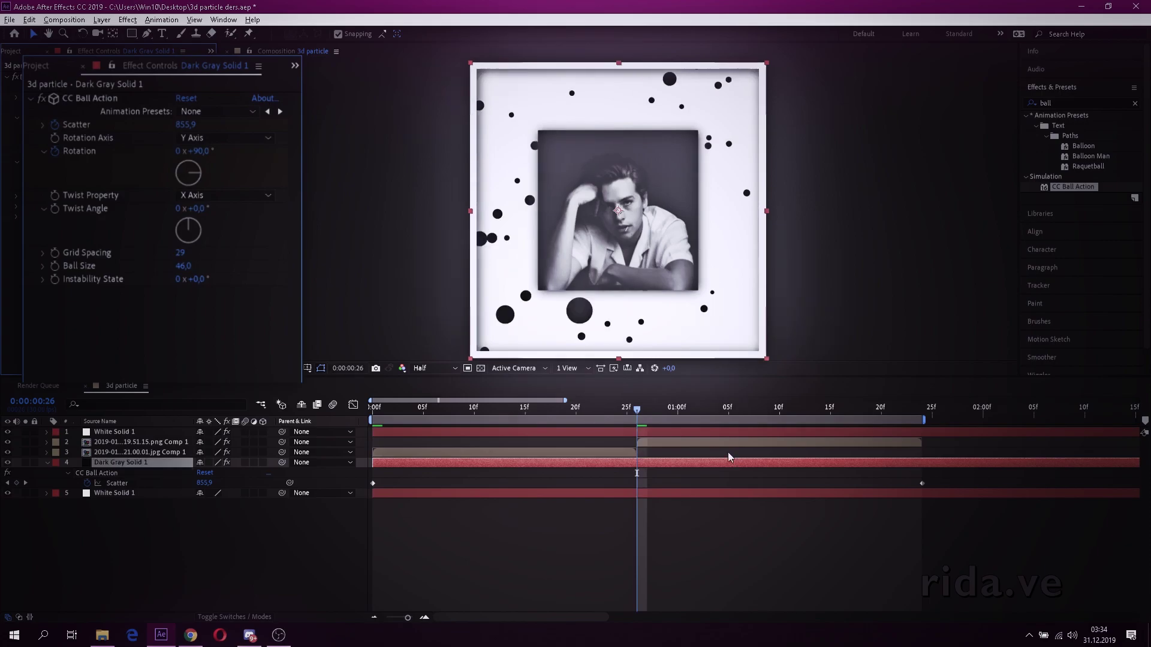
left_click(921, 412)
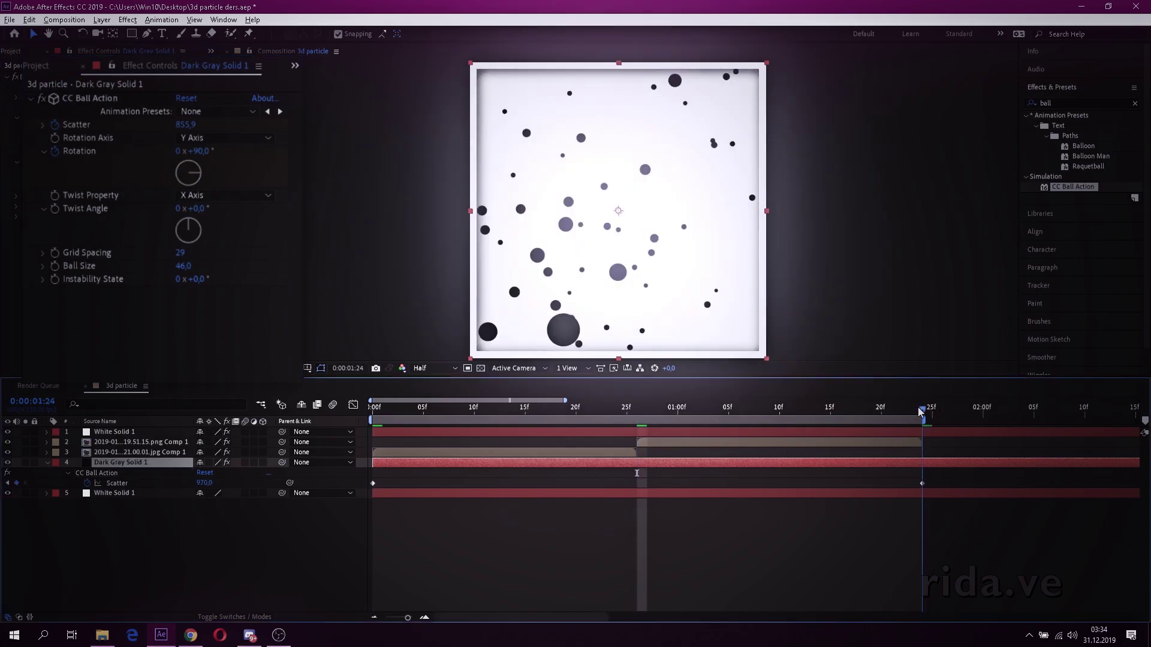
left_click(202, 152)
key("Return")
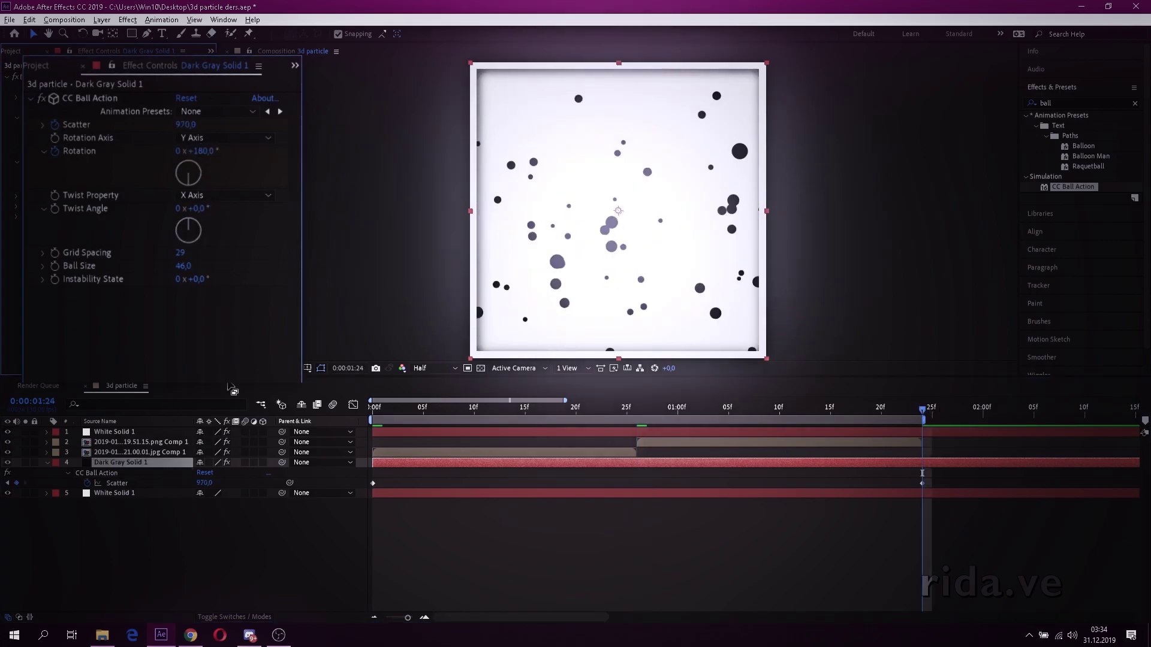
- Select all three Rotation keyframes and show their value curve in the Graph Editor
key("u")
key("u")
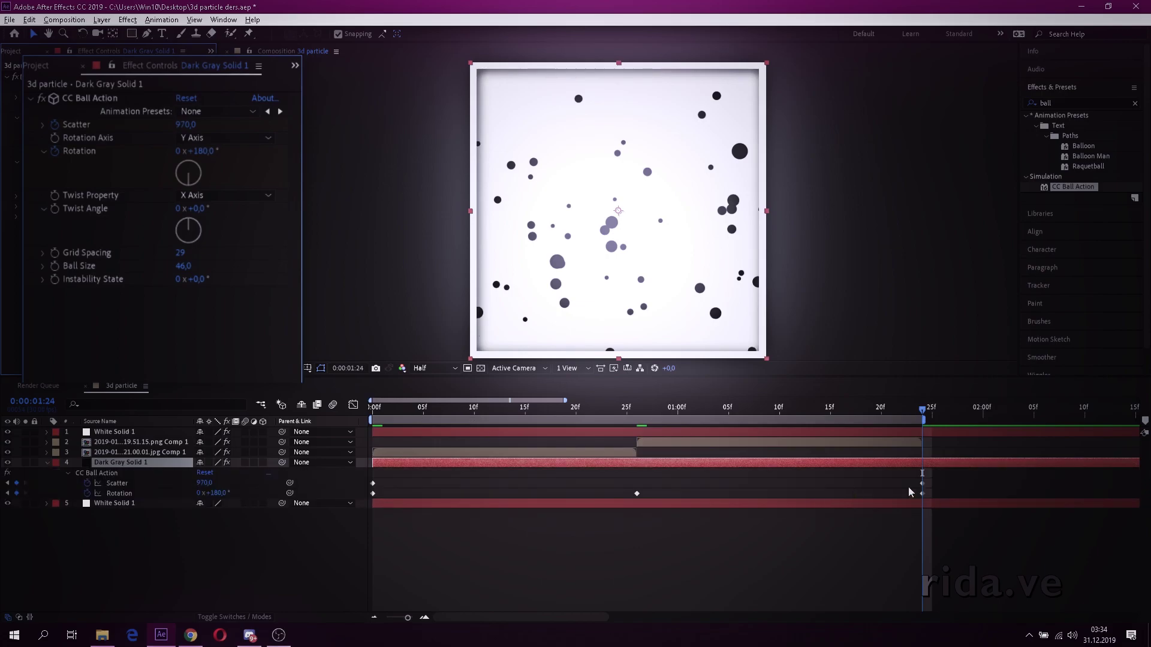
left_click_drag(933, 489, 365, 511)
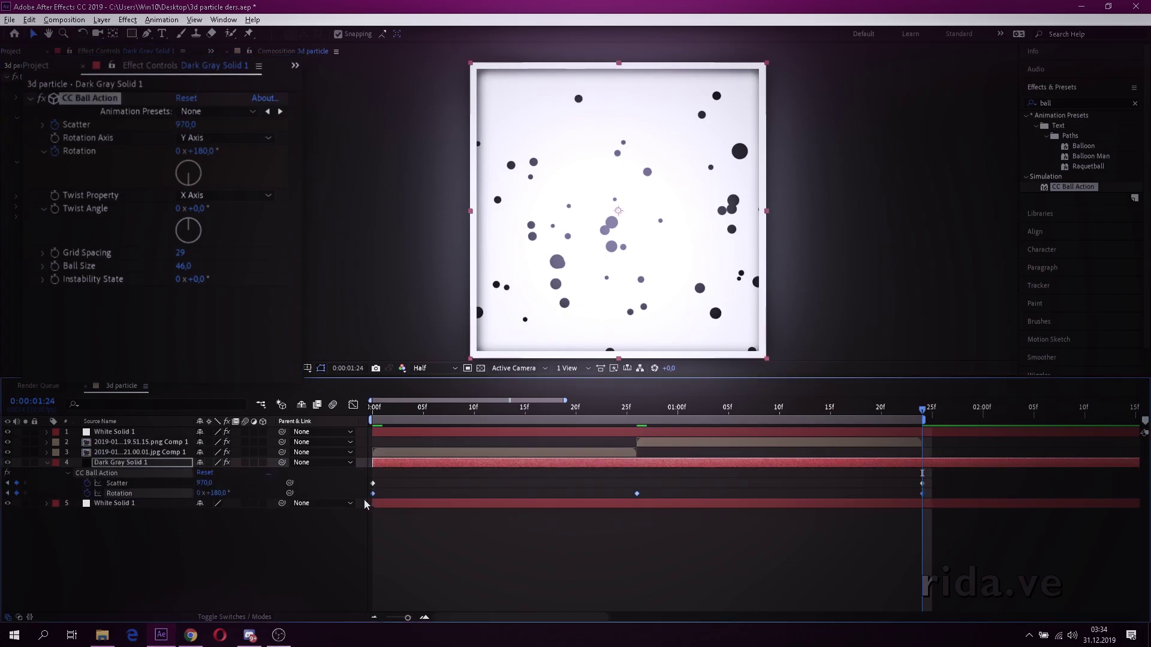
left_click(353, 406)
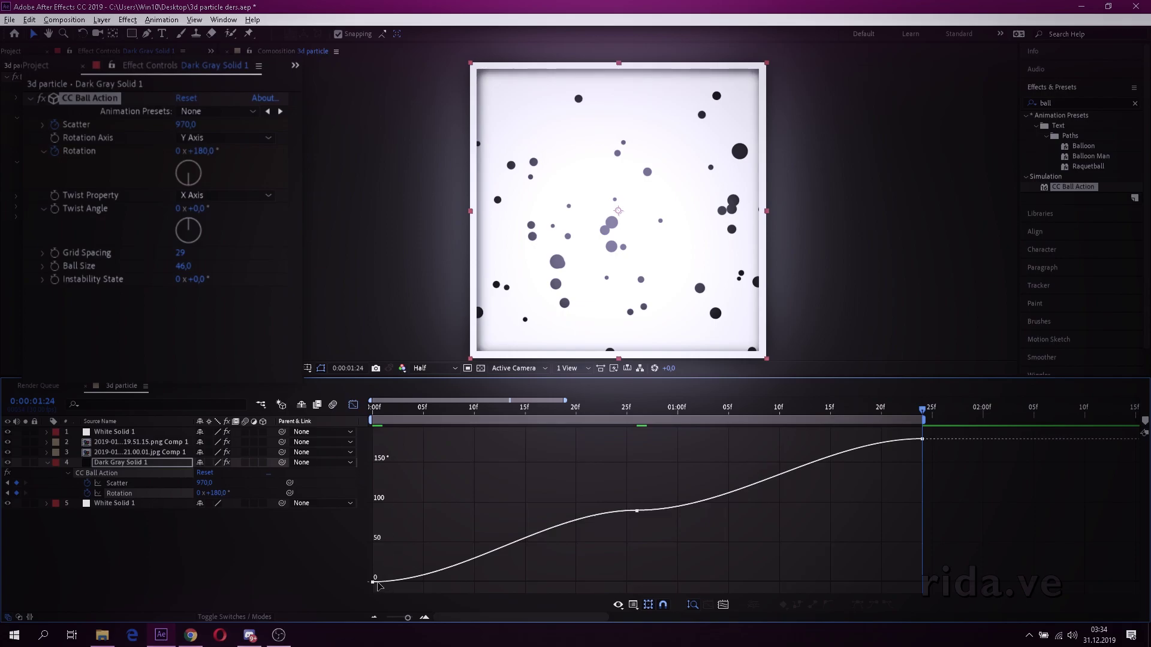
- Give the Rotation curve a flat start, a steep rise after the 90° keyframe and a smooth level-off into 180°
left_click(372, 582)
left_click_drag(549, 513, 634, 567)
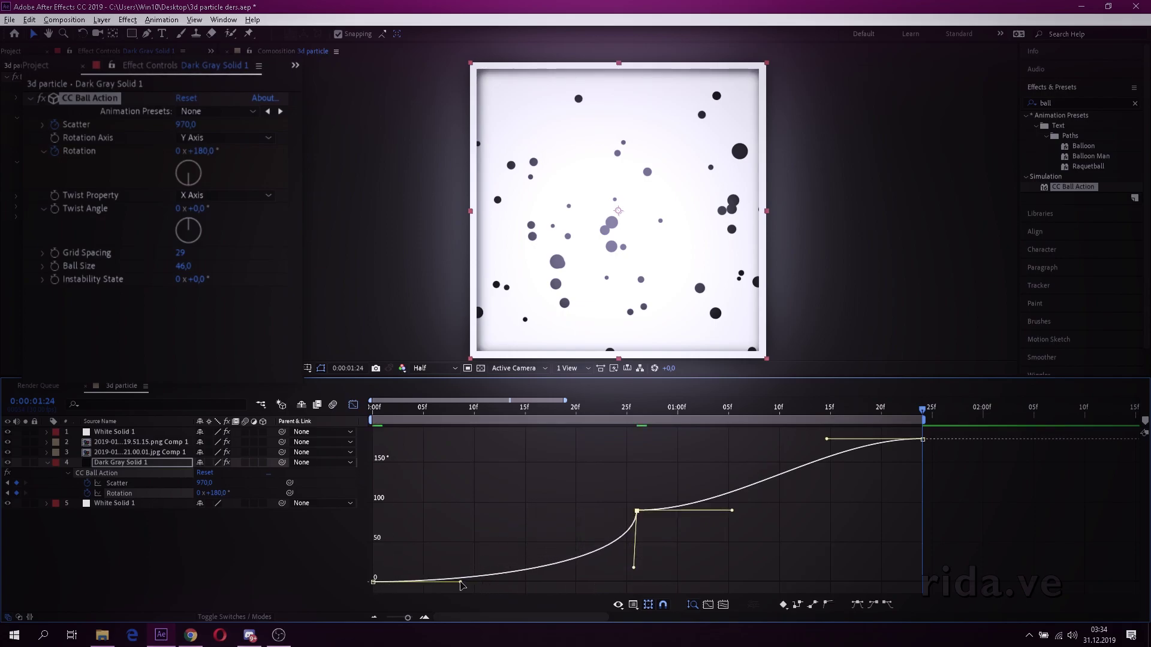
left_click_drag(462, 584, 618, 581)
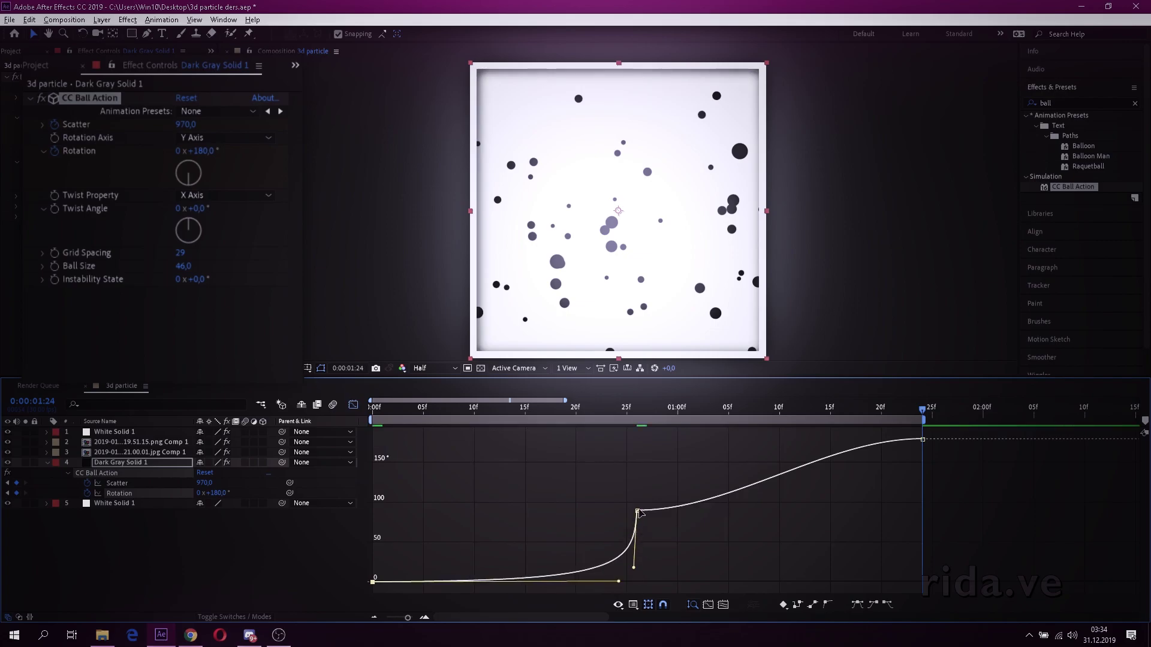
left_click_drag(732, 511, 619, 462)
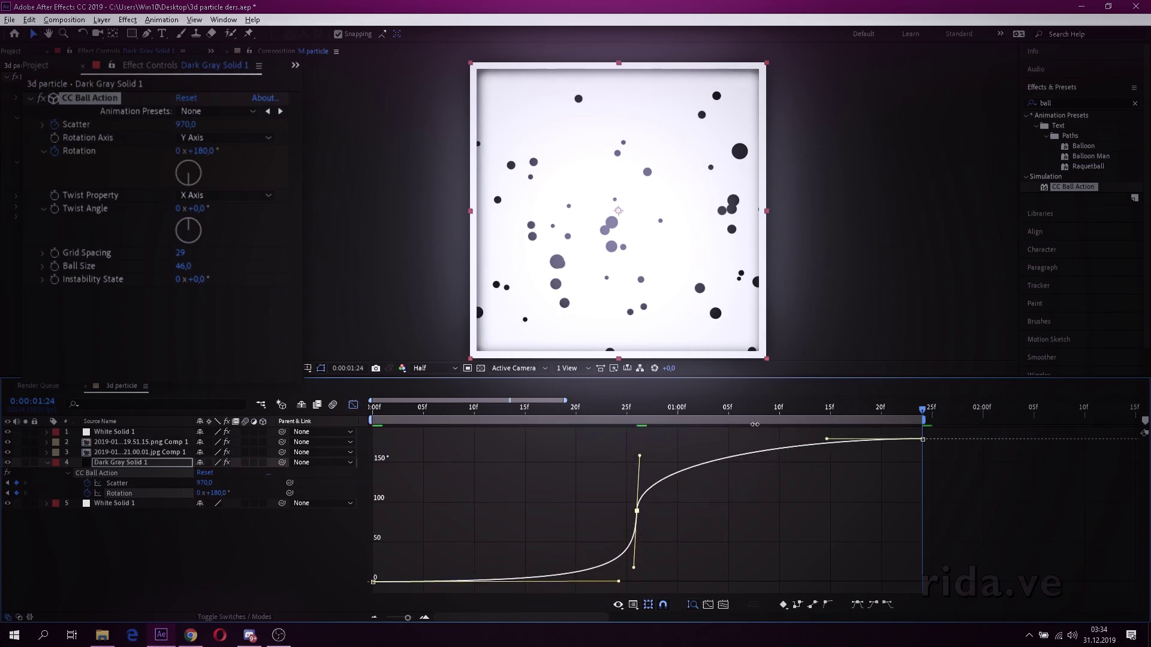
left_click_drag(826, 439, 659, 443)
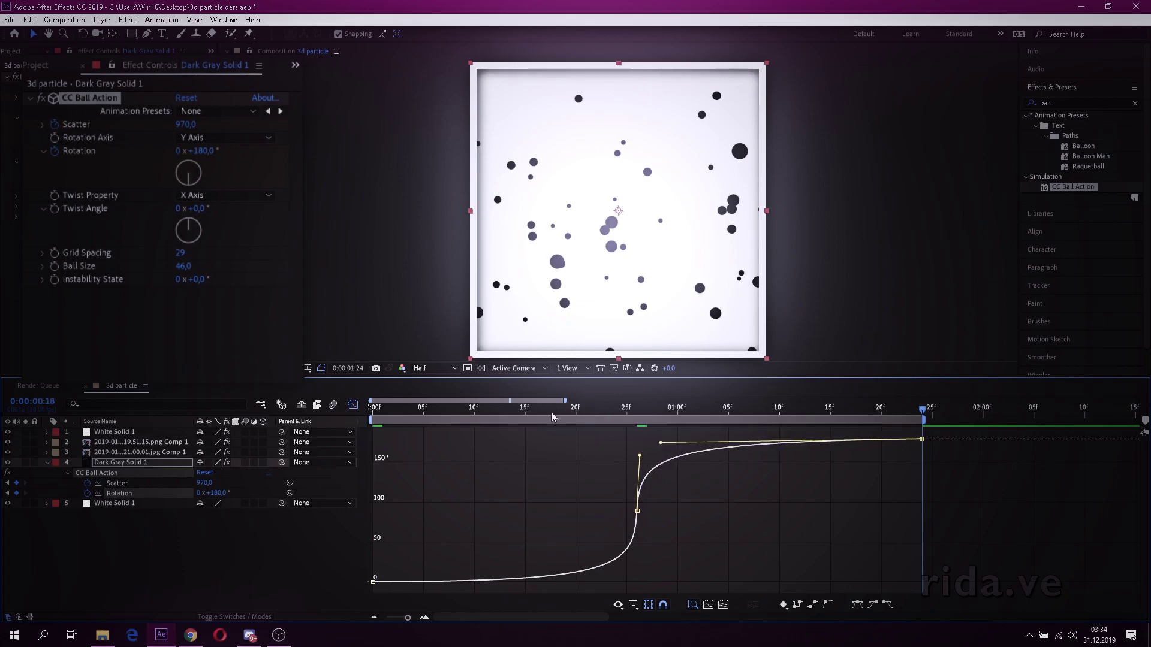
mouse_move(552, 416)
left_mouse_down()
mouse_move(858, 438)
mouse_move(546, 439)
left_mouse_up()
left_click(353, 405)
- Turn the 21.00.01.jpg Comp 1 portrait layer into a 3D layer
left_click(370, 418)
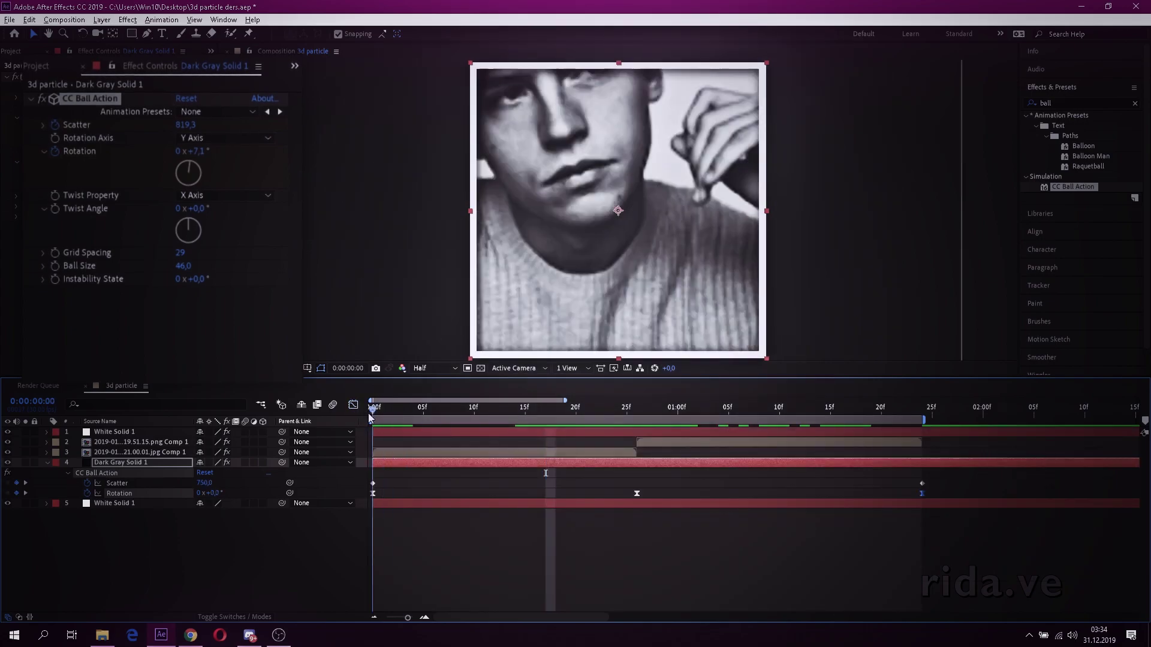
left_click(138, 451)
key("r")
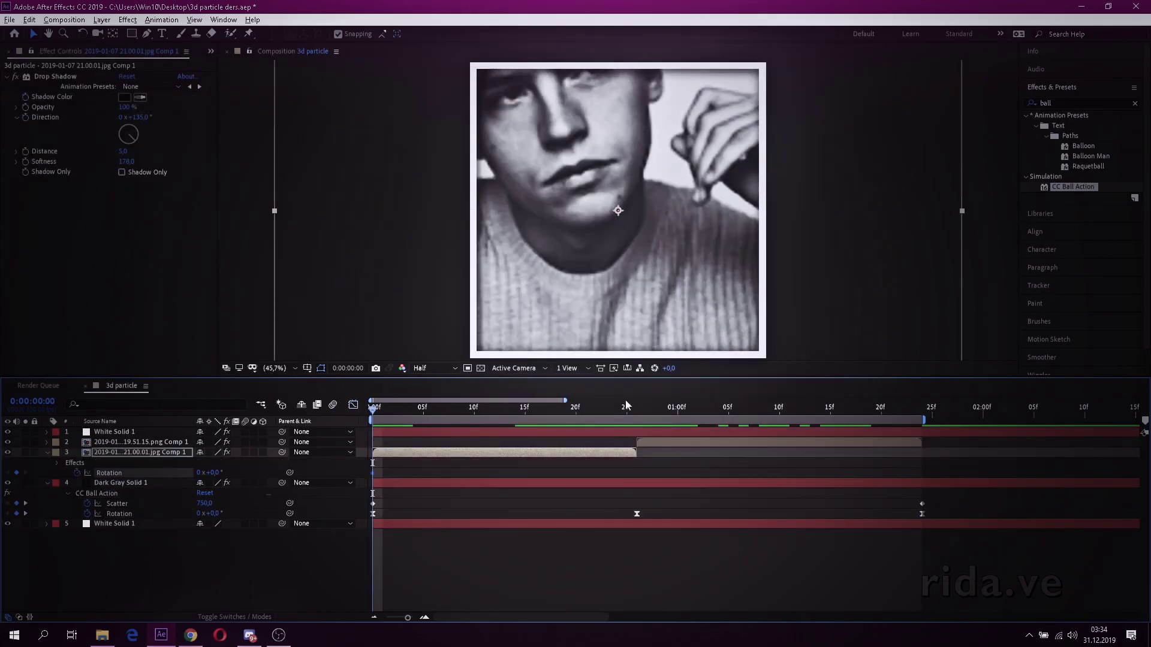
left_click(626, 406)
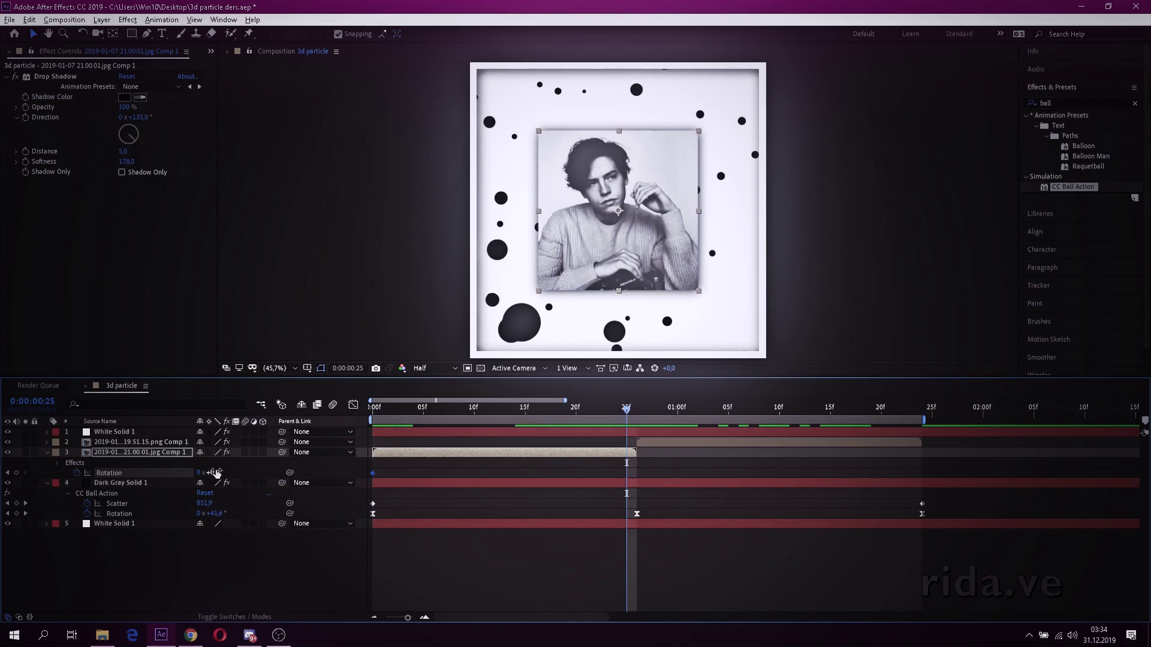
left_click_drag(215, 473, 234, 474)
key("ctrl+z")
left_click(262, 452)
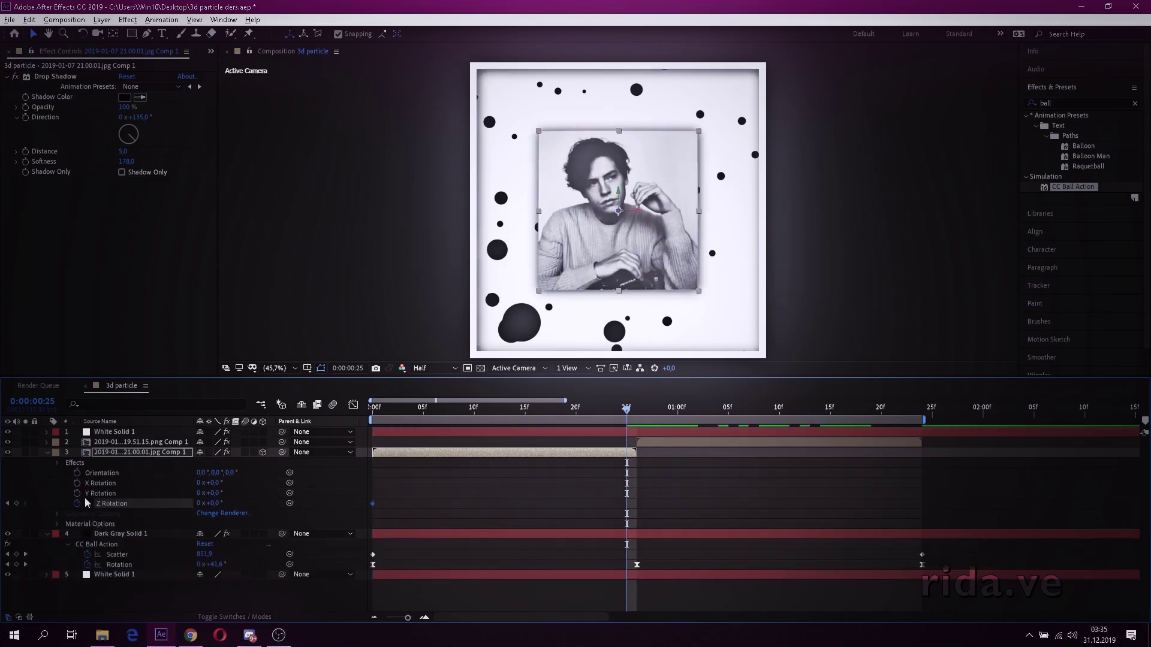
left_click(481, 486)
key("u")
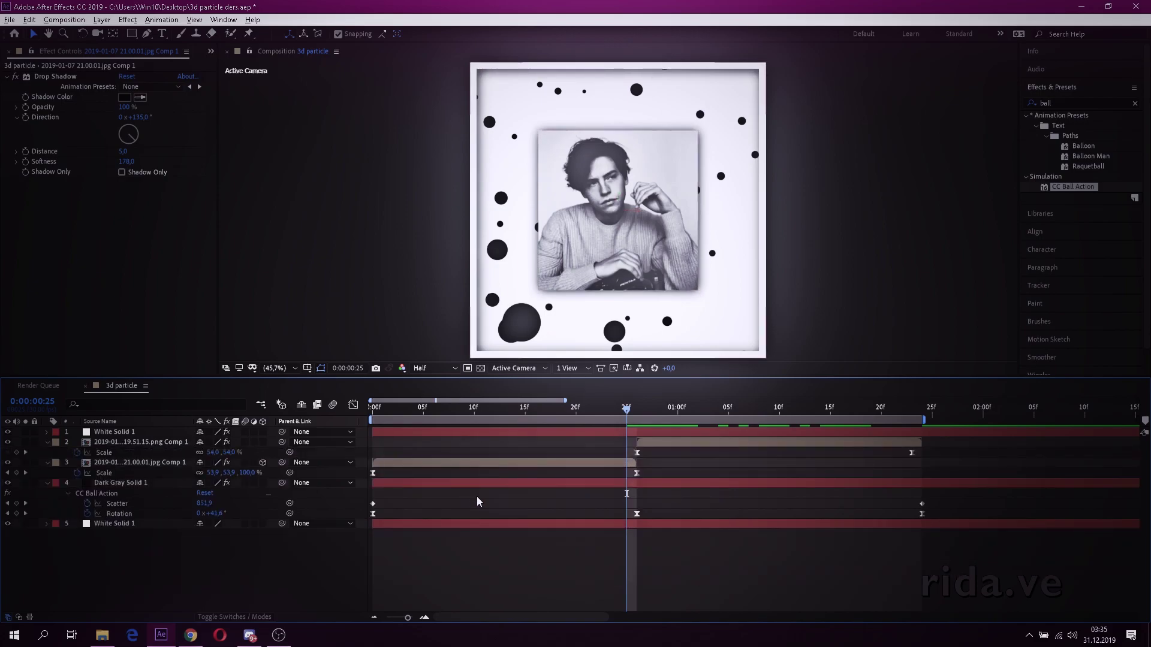
key("u")
- Key the portrait's Y Rotation at 0° on the first frame
left_click(482, 463)
key("u")
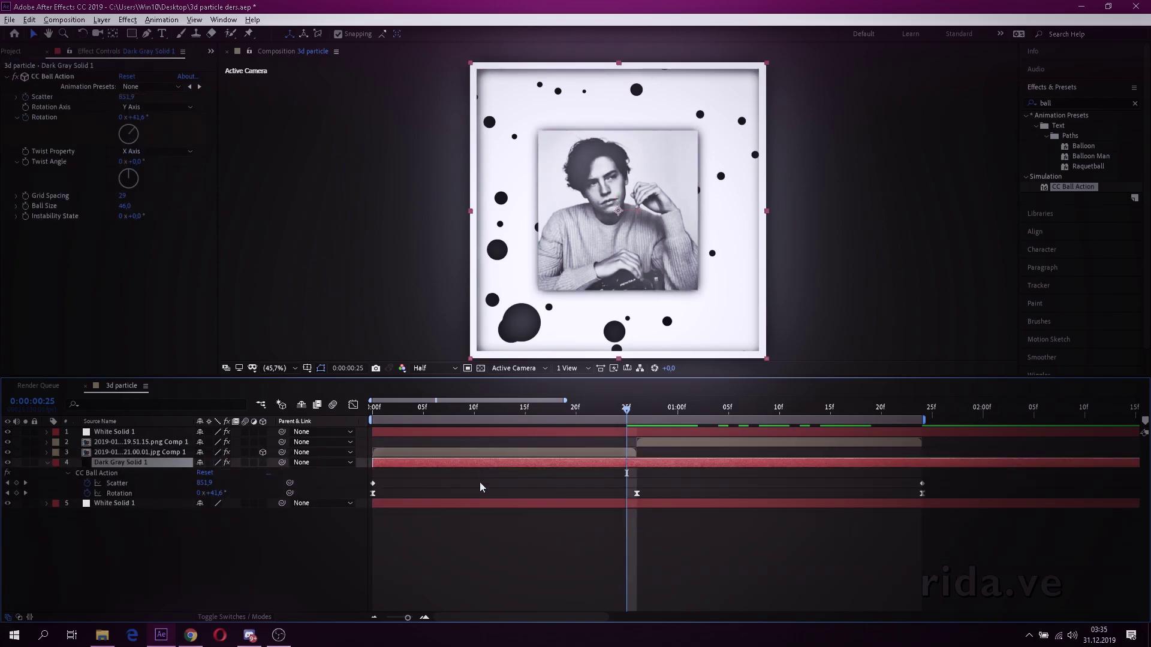
key("Home")
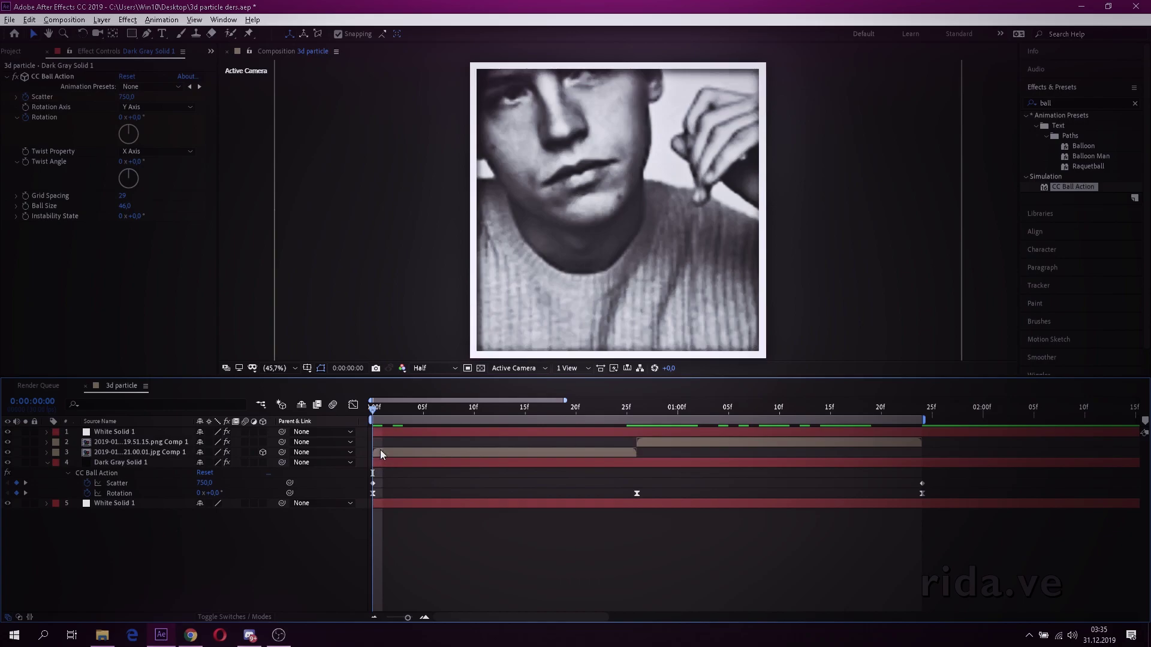
left_click(383, 451)
key("r")
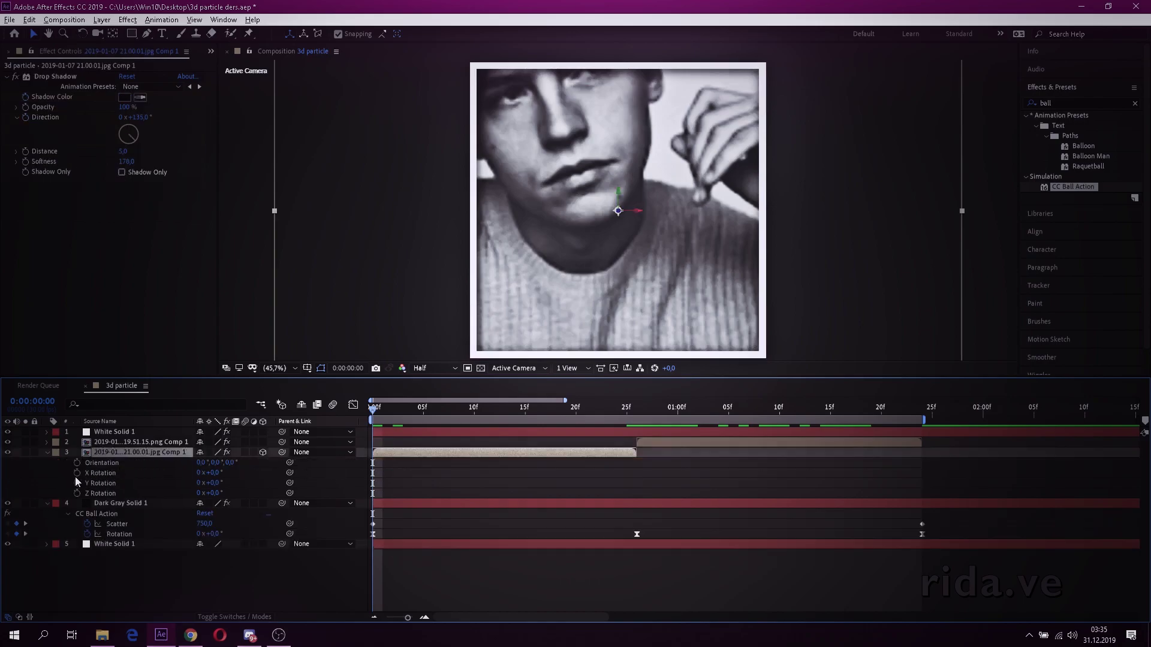
left_click(76, 483)
- Key Y Rotation to 90° at frame 25, move that keyframe to frame 26, and ease both keyframes with F9
left_click(627, 407)
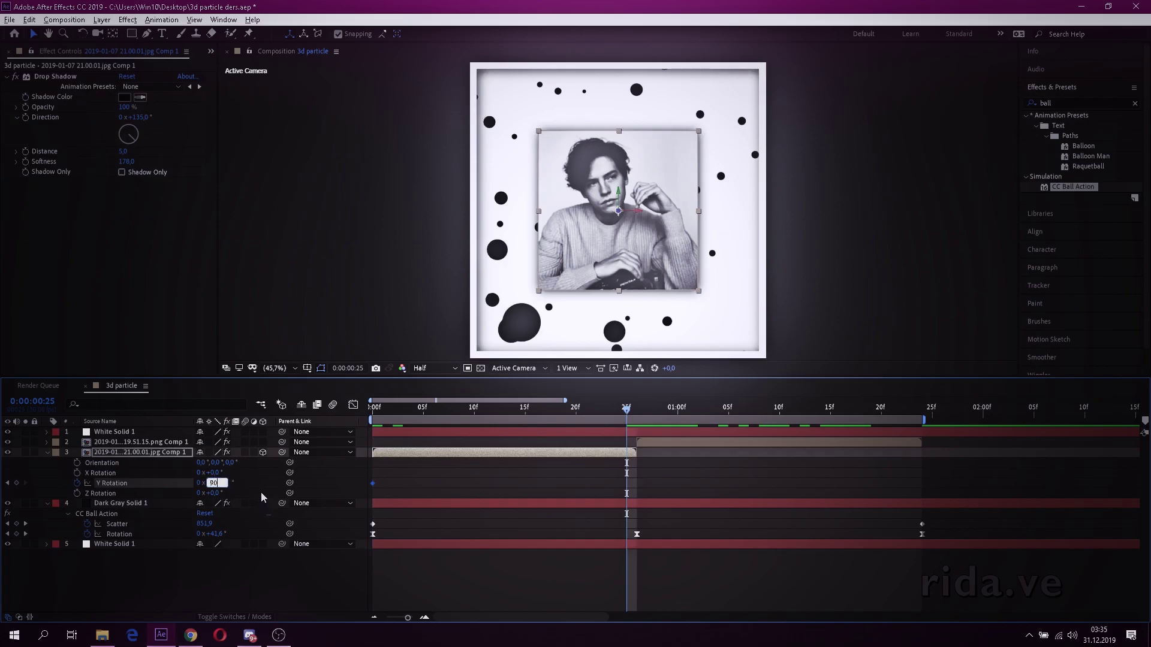
type("90")
key("Return")
left_click_drag(626, 483, 636, 483)
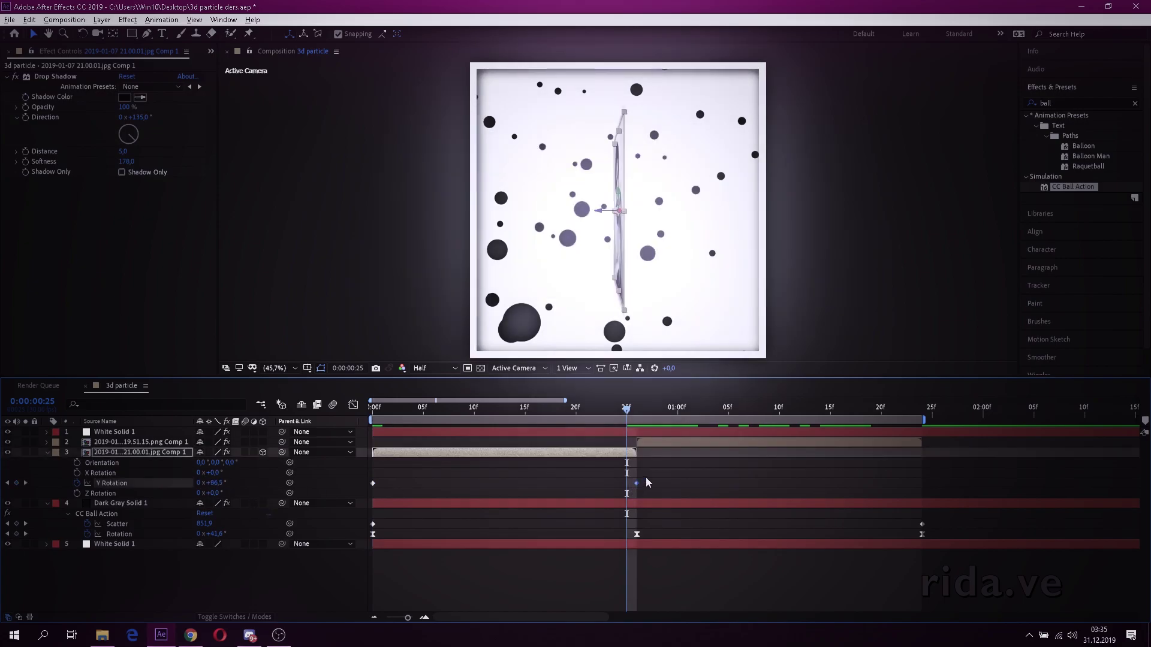
left_click(299, 486)
key("F9")
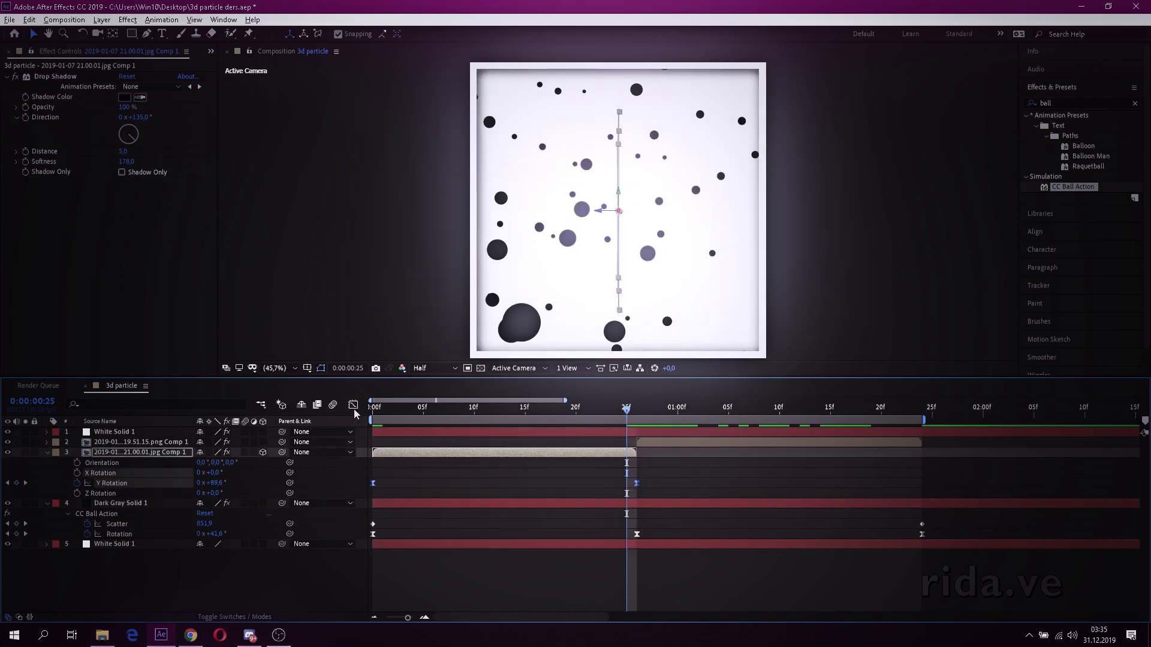
left_click(353, 406)
- Keep the Y Rotation curve nearly flat at first, then make it climb steeply into the 90° keyframe
left_click(382, 583)
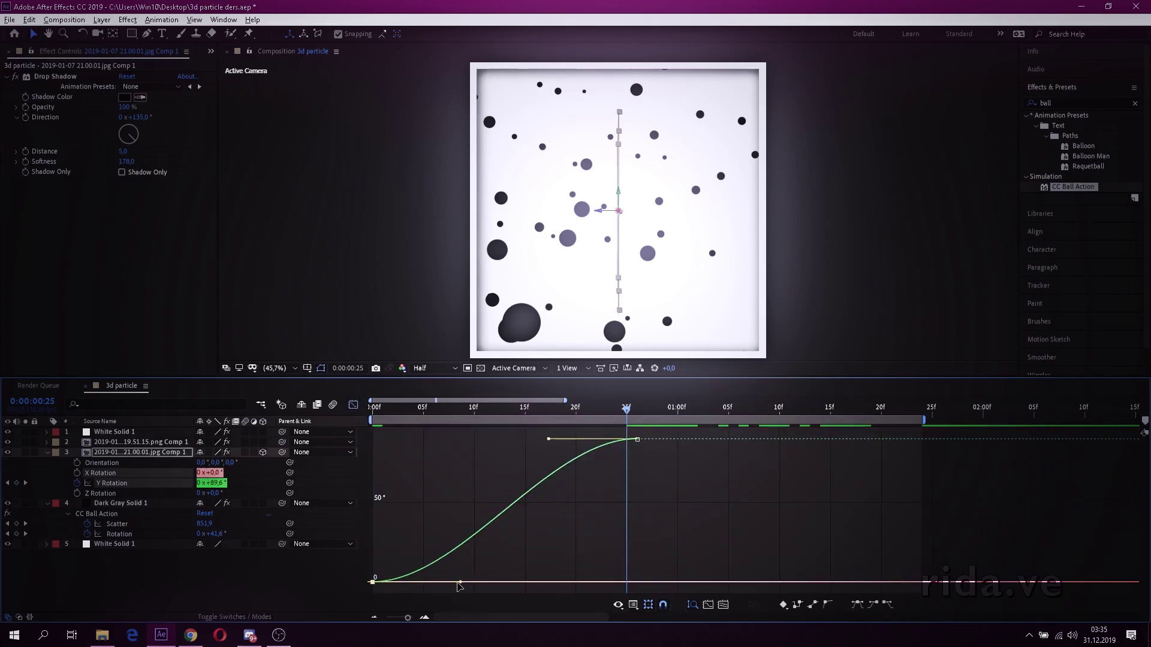
left_click_drag(459, 583, 605, 582)
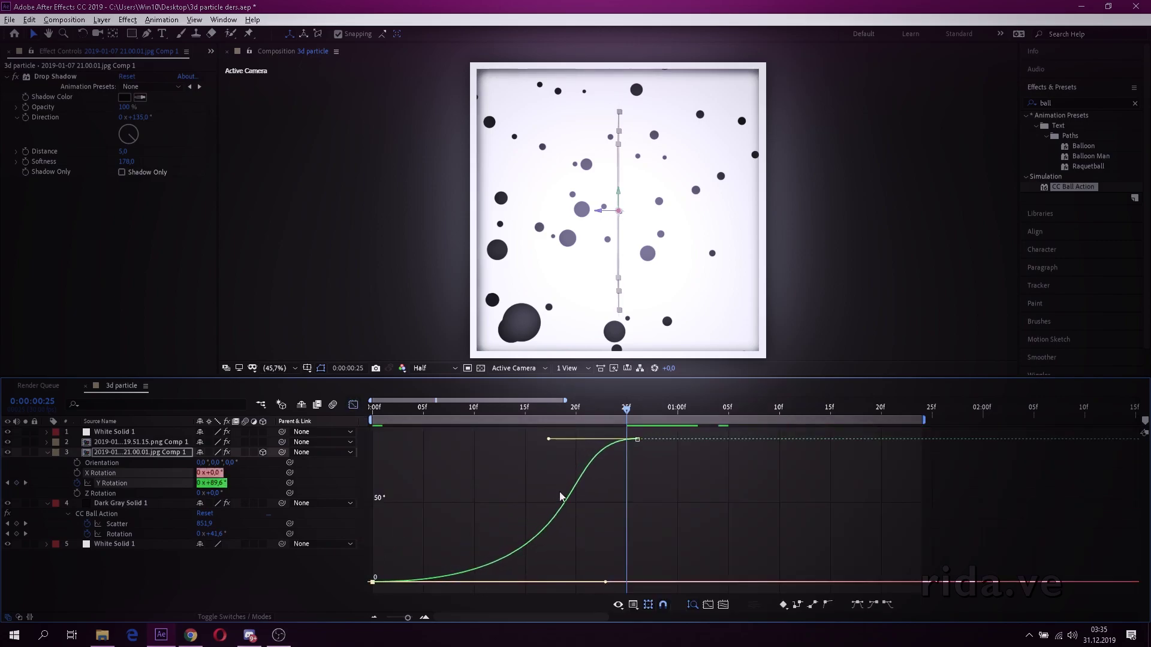
left_click_drag(549, 440, 634, 531)
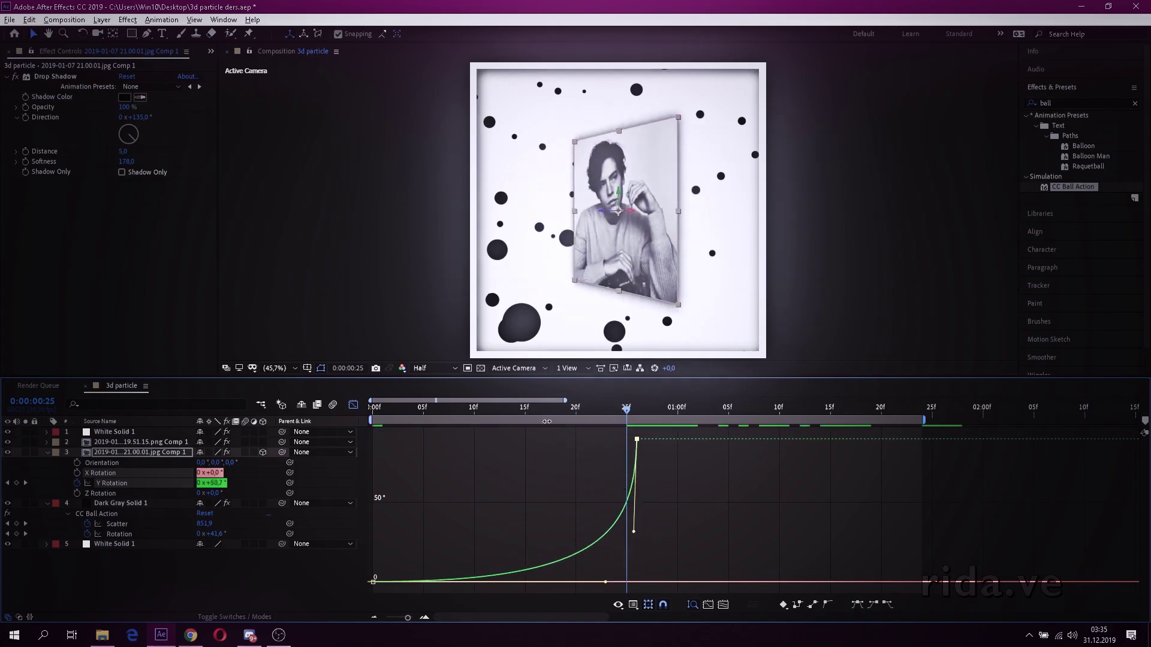
mouse_move(512, 408)
left_mouse_down()
mouse_move(676, 426)
mouse_move(638, 431)
left_mouse_up()
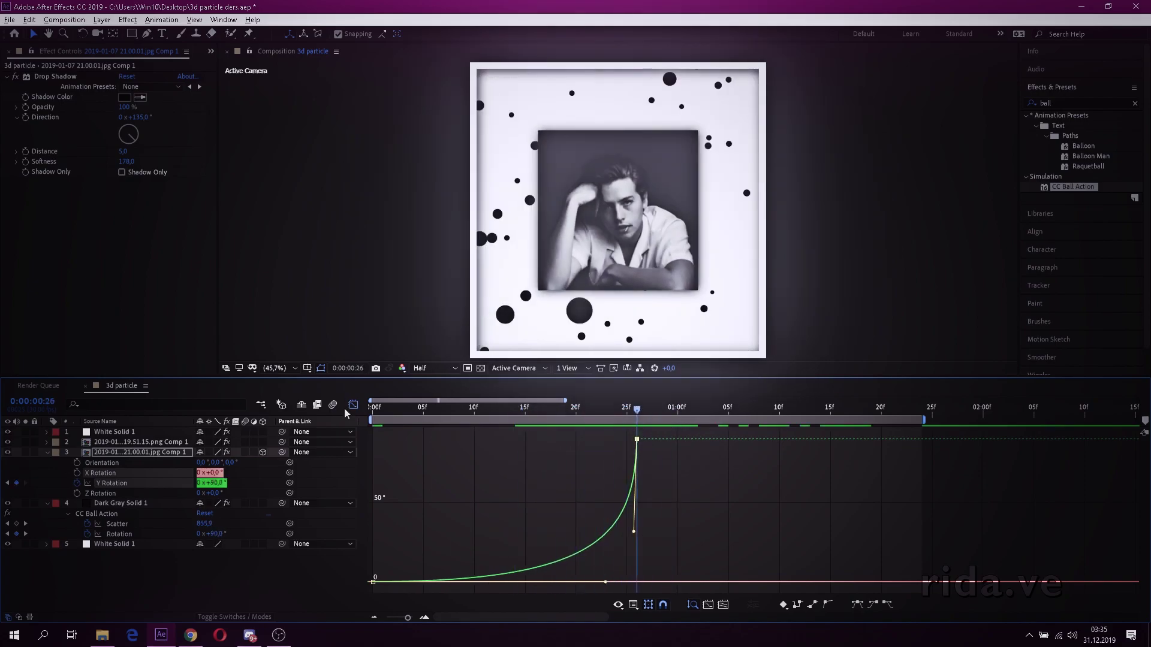
left_click(353, 406)
left_click(637, 442)
- Make layer 2 3D and key its Y Rotation at -90° on frame 26 and 0° at 1:24
key("r")
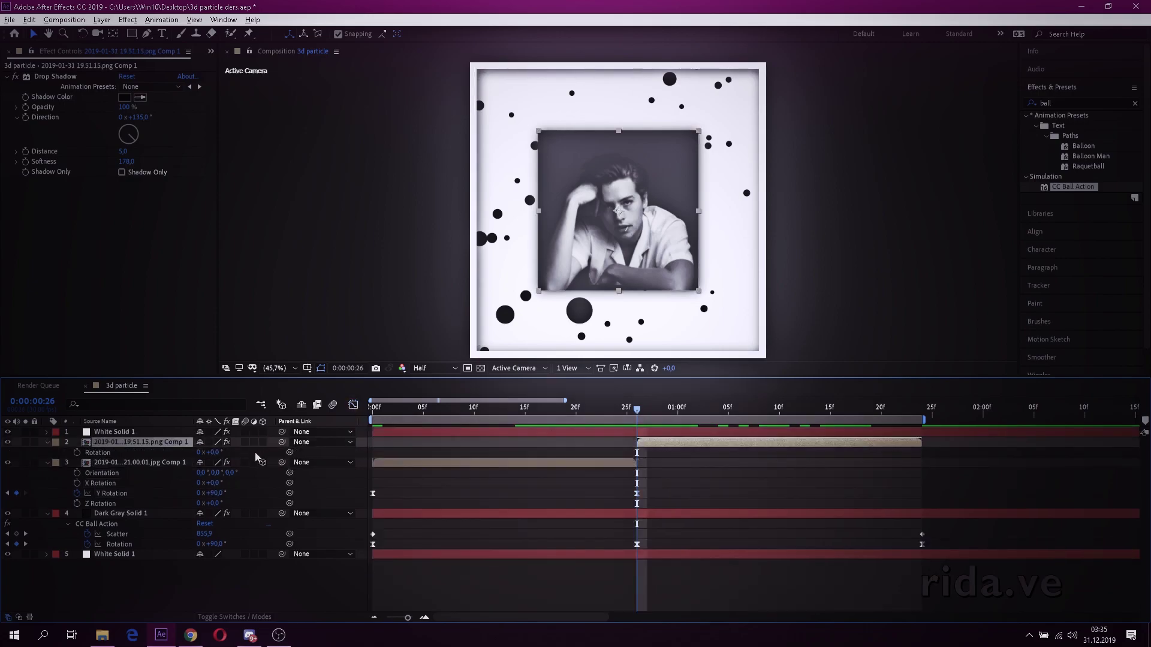
left_click(263, 442)
type("-90")
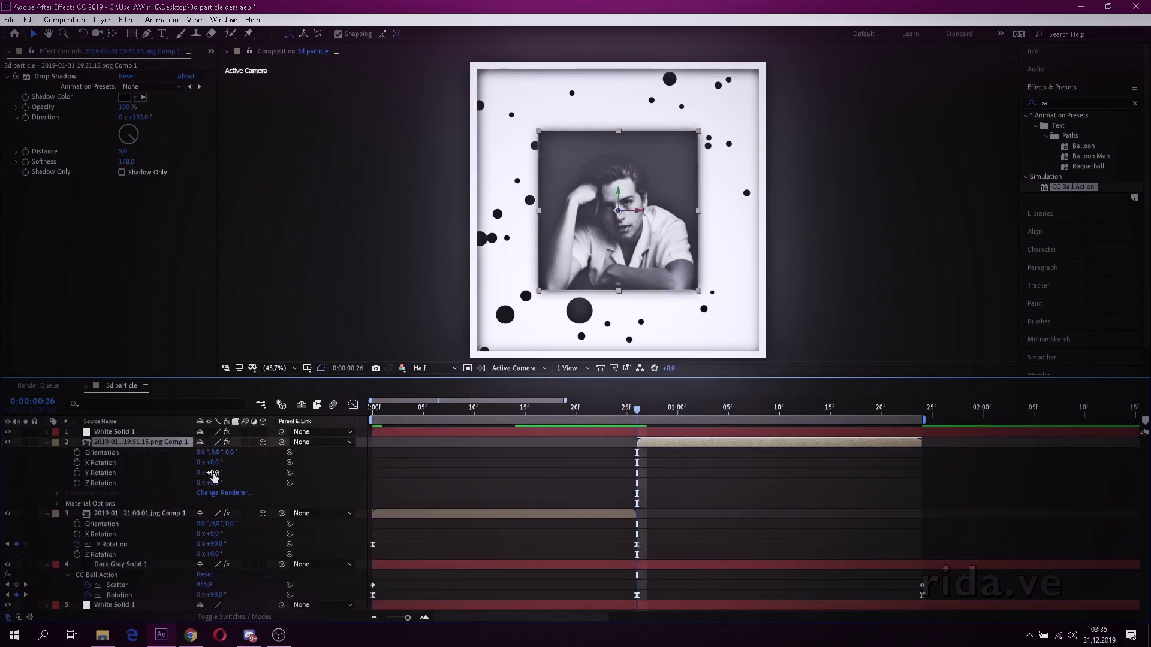
left_click(77, 473)
left_click(921, 408)
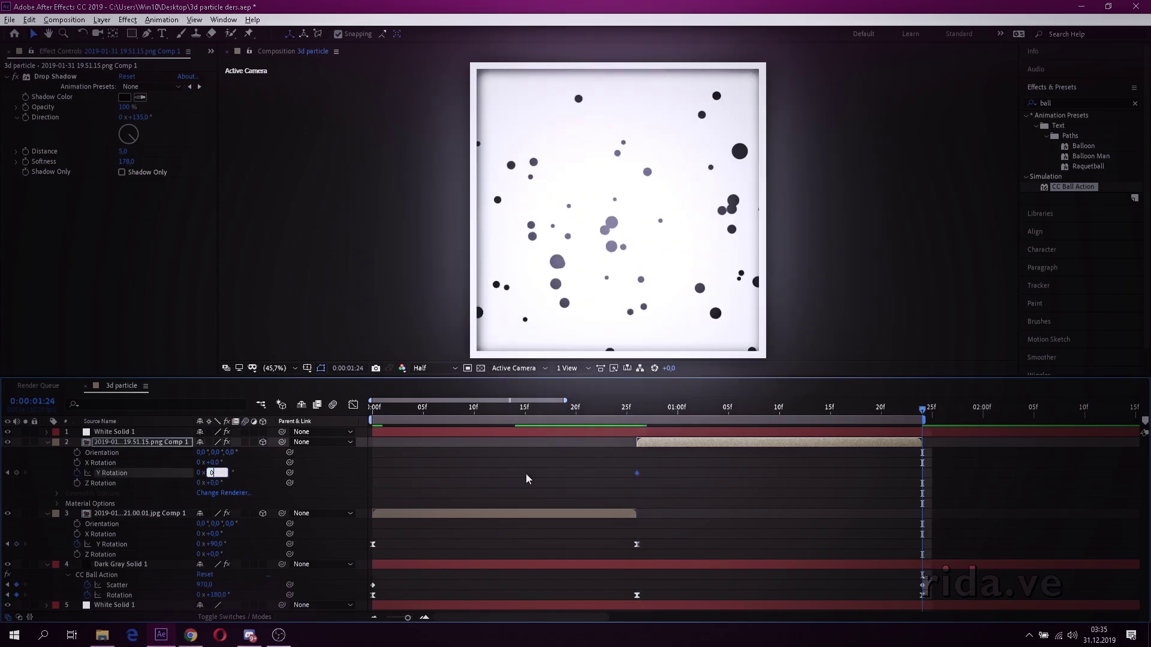
left_click_drag(971, 471, 601, 493)
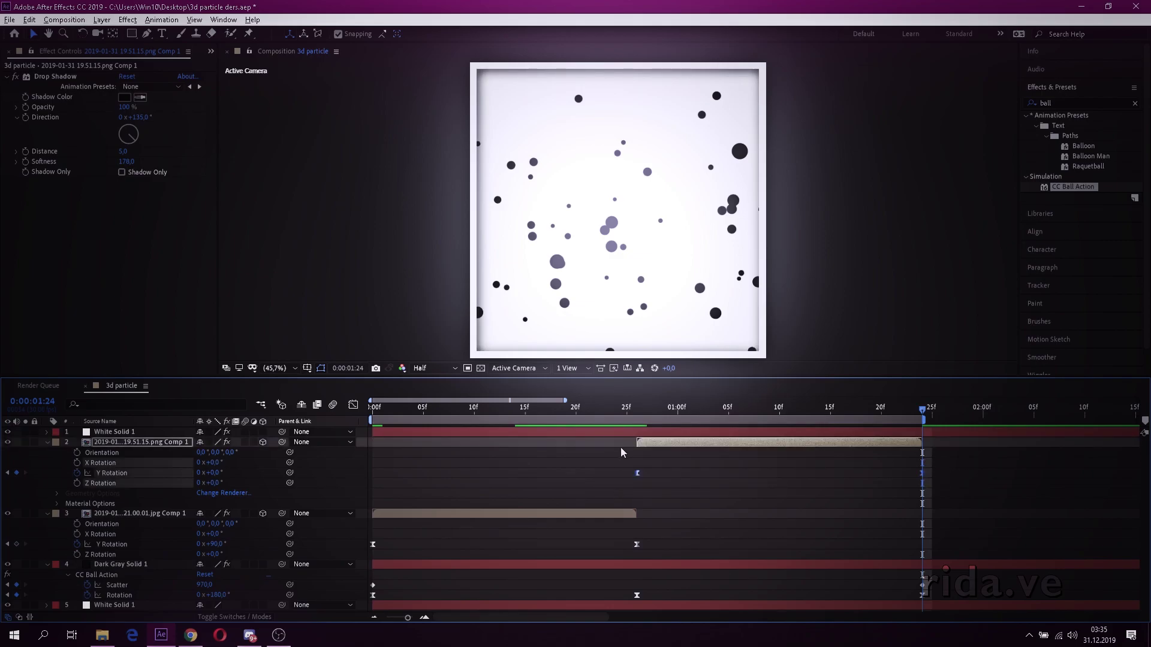
left_click(639, 409)
- Make the Y Rotation curve surge up from -90° and then ease gently into 0°, and preview the flip
left_click(353, 405)
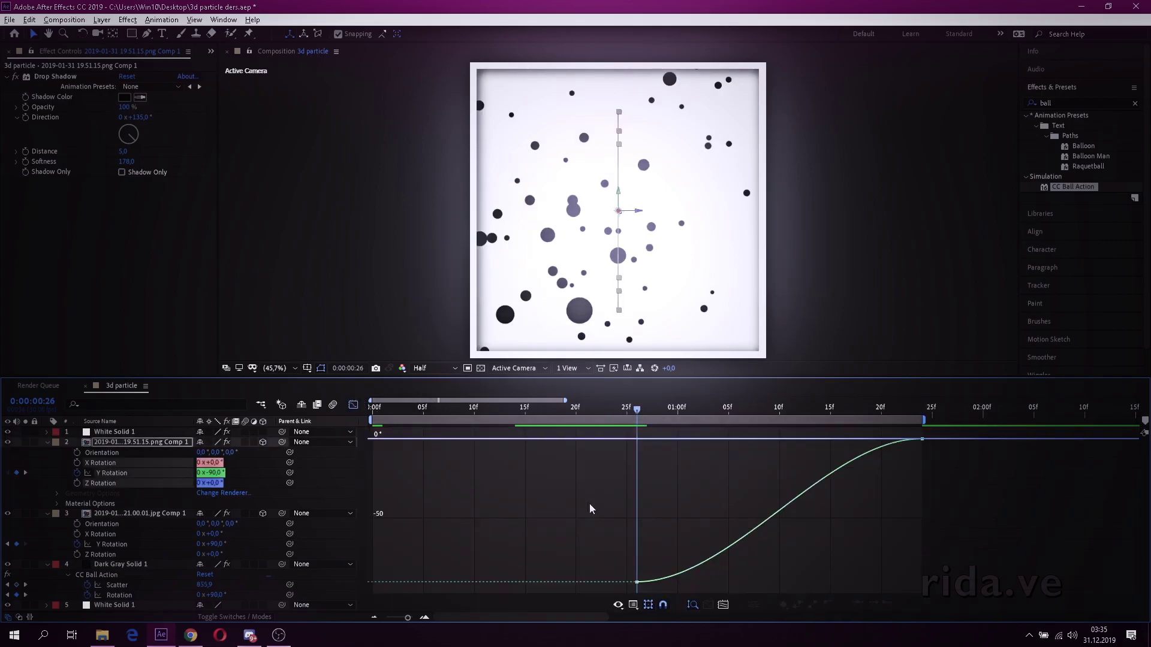
left_click(645, 582)
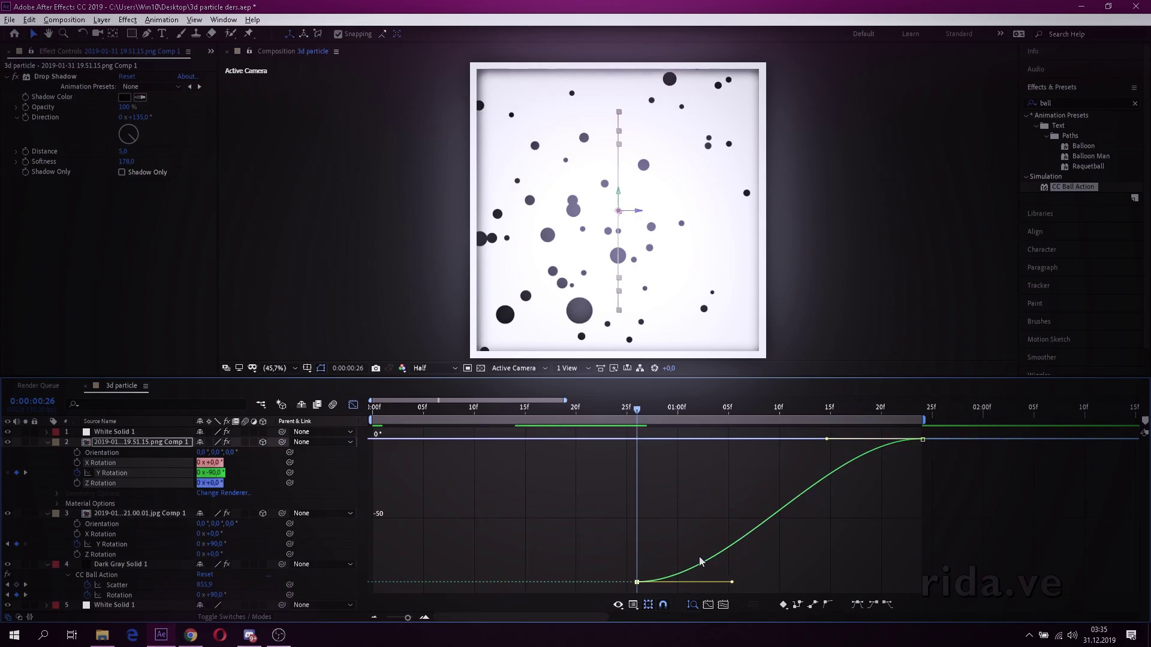
left_click_drag(732, 582, 606, 485)
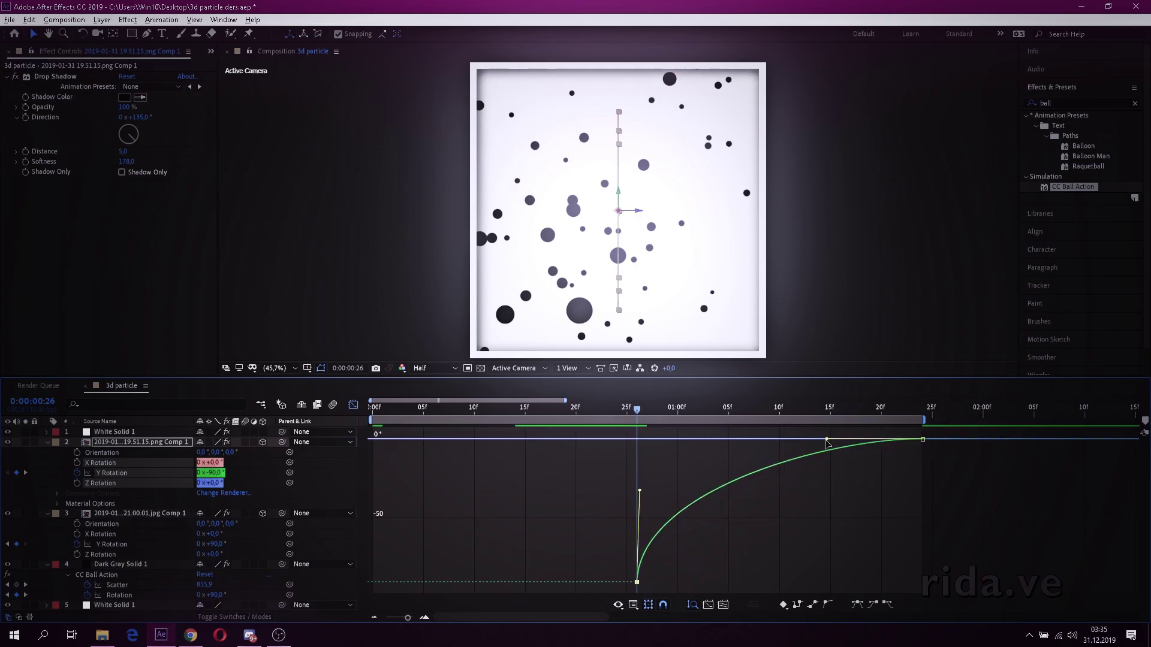
left_click_drag(826, 440, 679, 440)
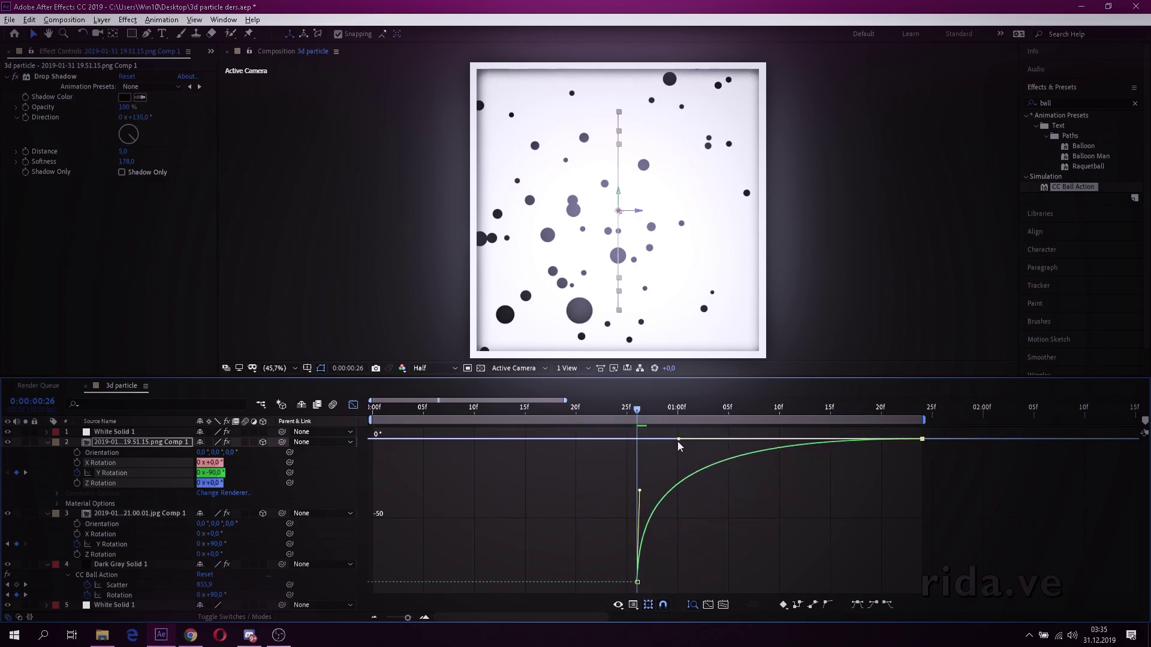
key("space")
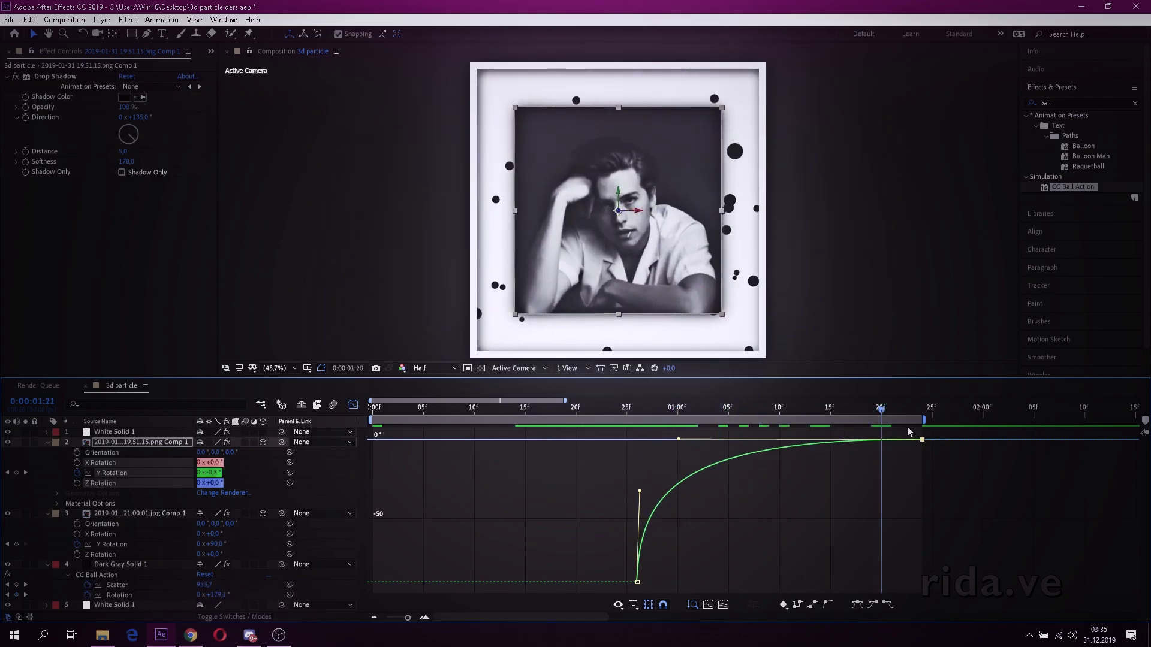
key("space")
- Enable the composition's Motion Blur master switch and motion blur on layers 3–5, then preview
left_click(353, 405)
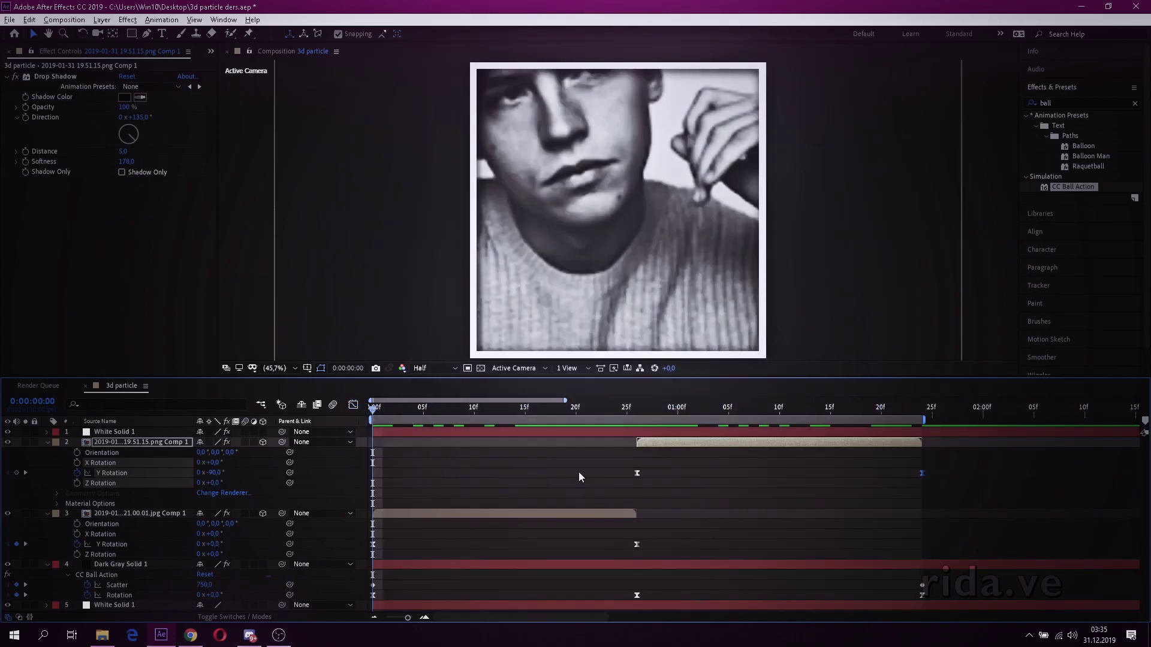
key("ctrl+grave")
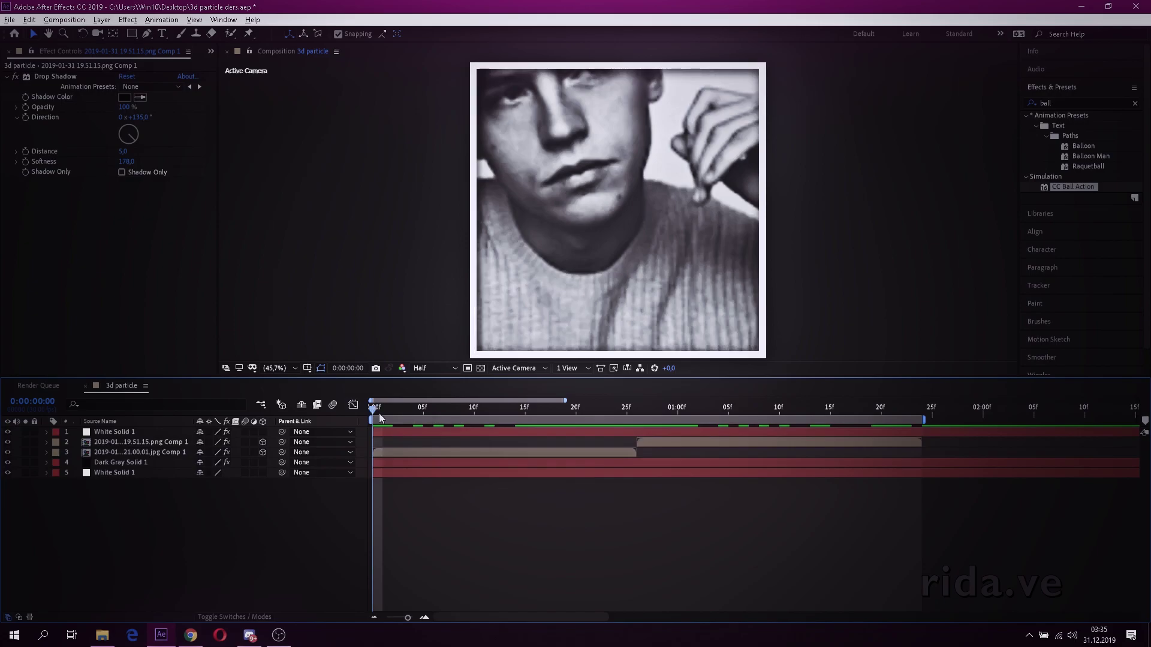
key("space")
key("space")
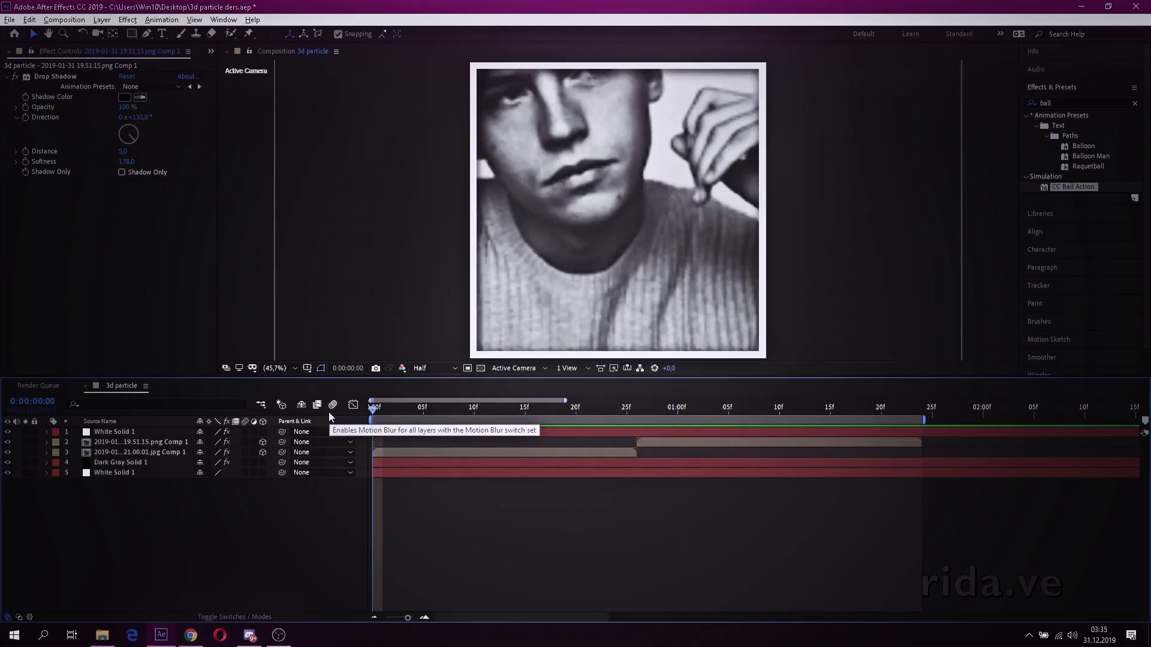
left_click(332, 405)
left_click_drag(246, 452, 245, 473)
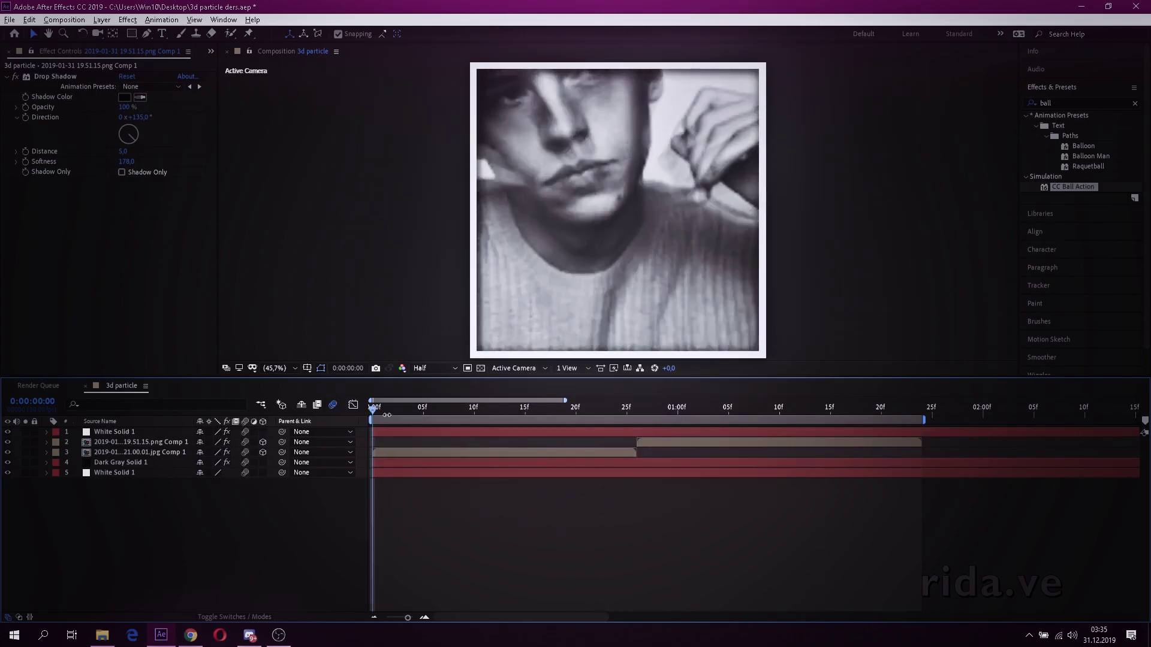
key("space")
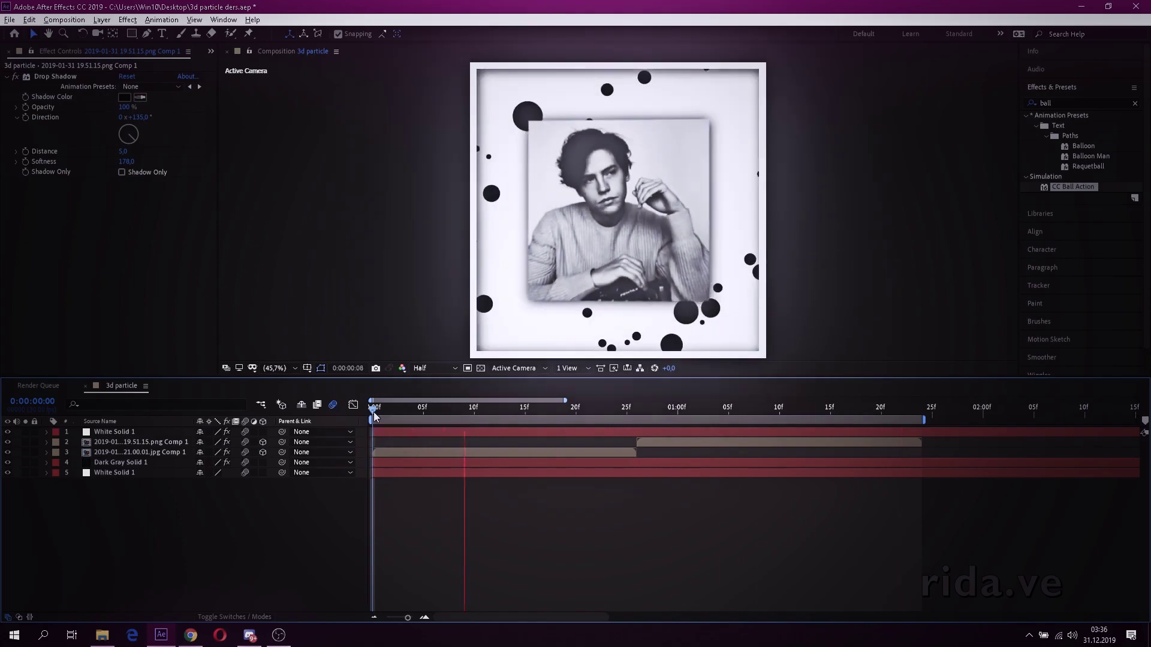
- Duplicate the second photo layer and raise the copy's Scale keyframe at 1:23 to 125%
left_click_drag(617, 414, 637, 414)
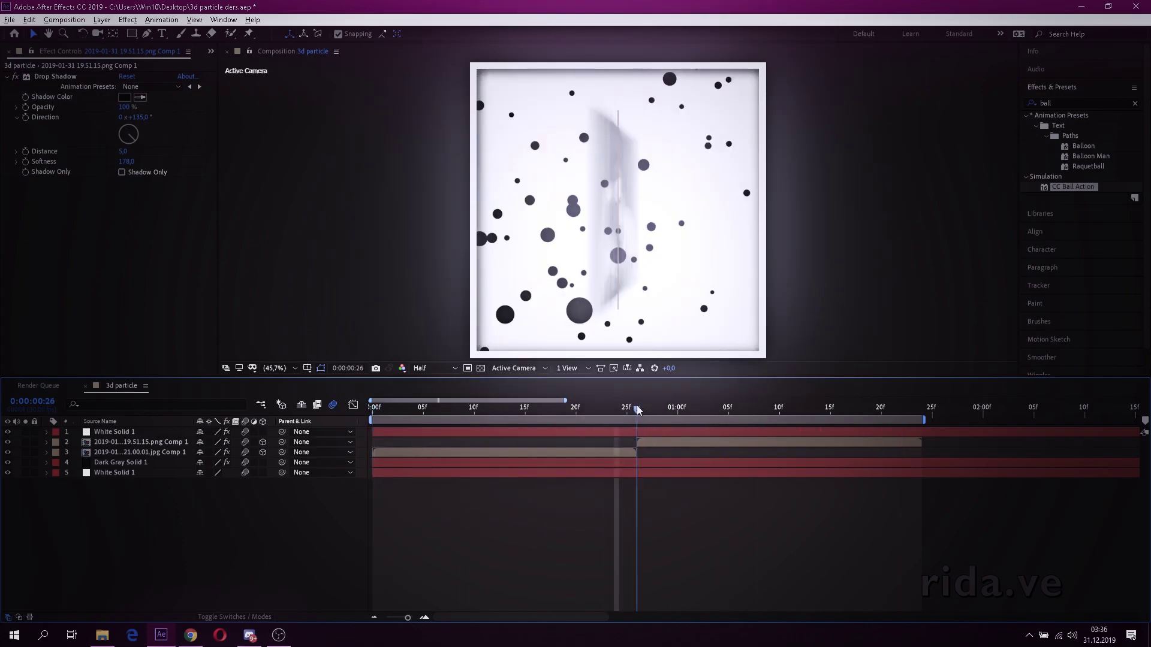
left_click(649, 443)
key("ctrl+d")
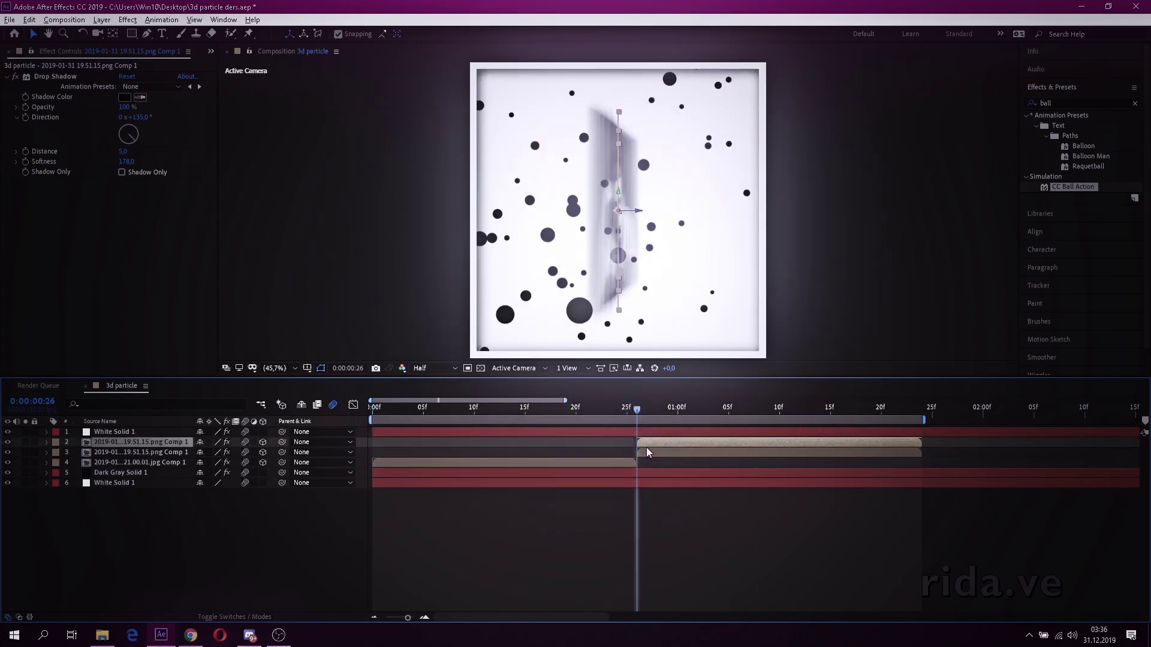
key("s")
left_click(911, 409)
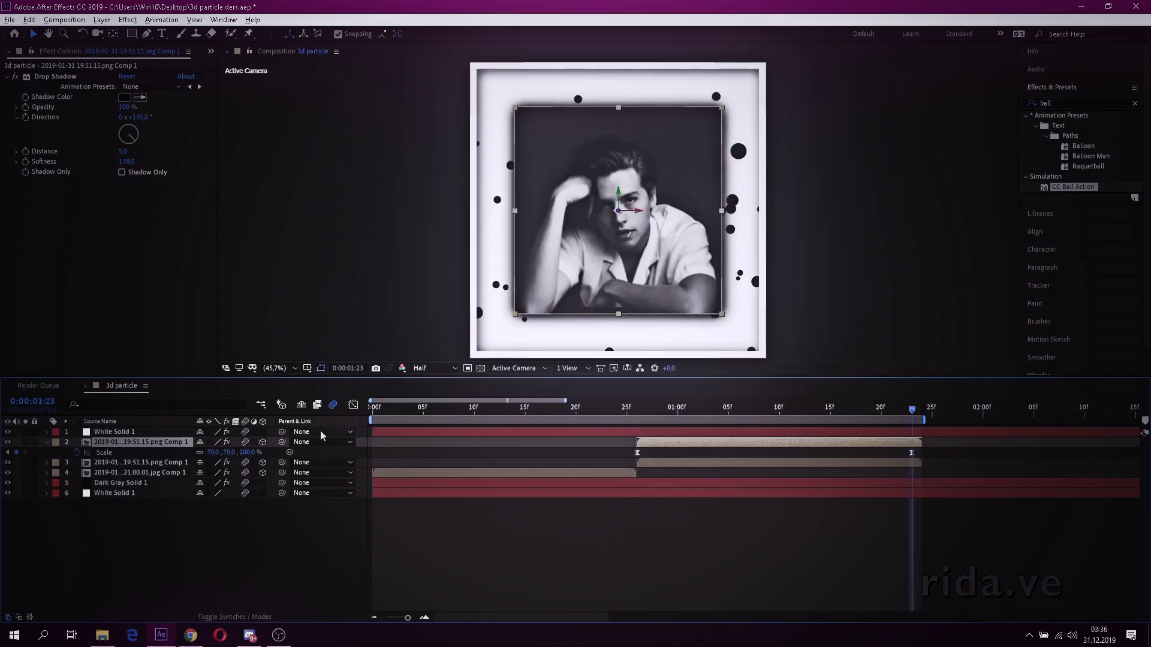
left_click_drag(221, 452, 245, 446)
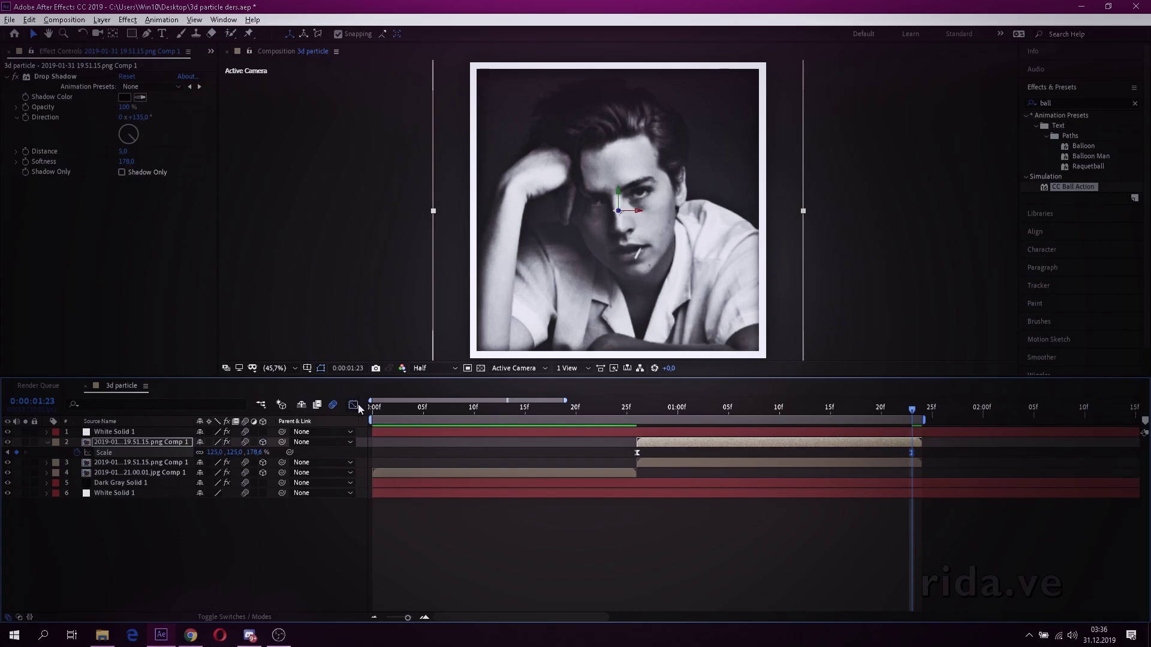
left_click(353, 404)
- Bend the copy's Scale handles into a steep burst after the first keyframe that eases slowly into 125%
left_click_drag(632, 563, 624, 542)
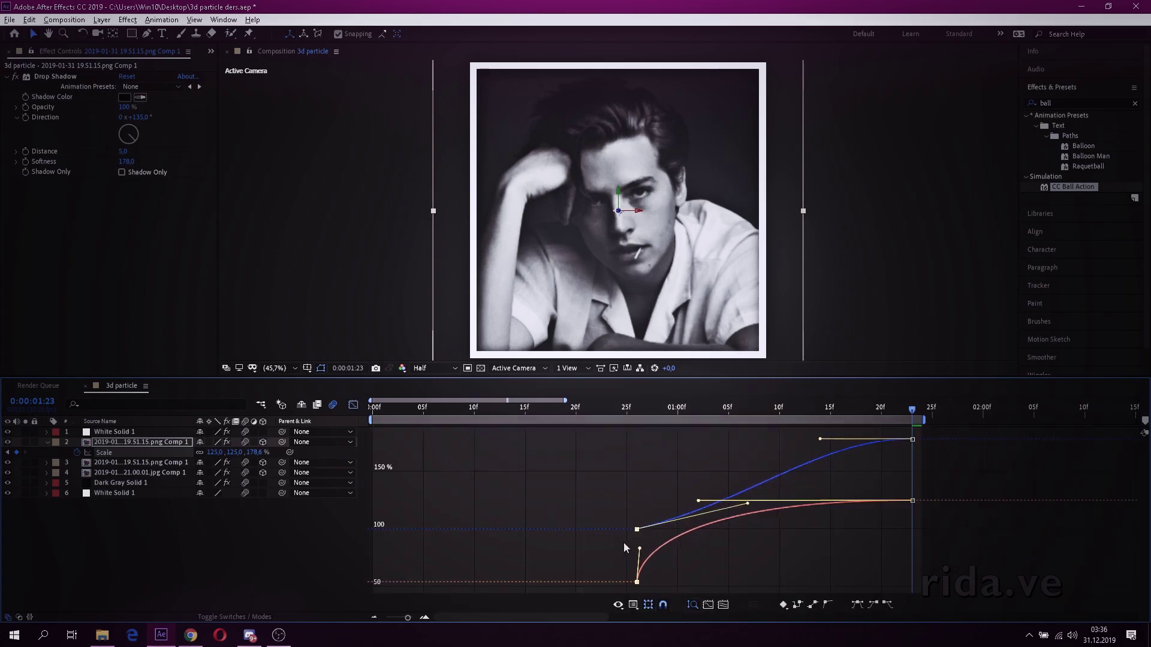
mouse_move(729, 529)
left_mouse_down()
mouse_move(746, 505)
mouse_move(639, 462)
left_mouse_up()
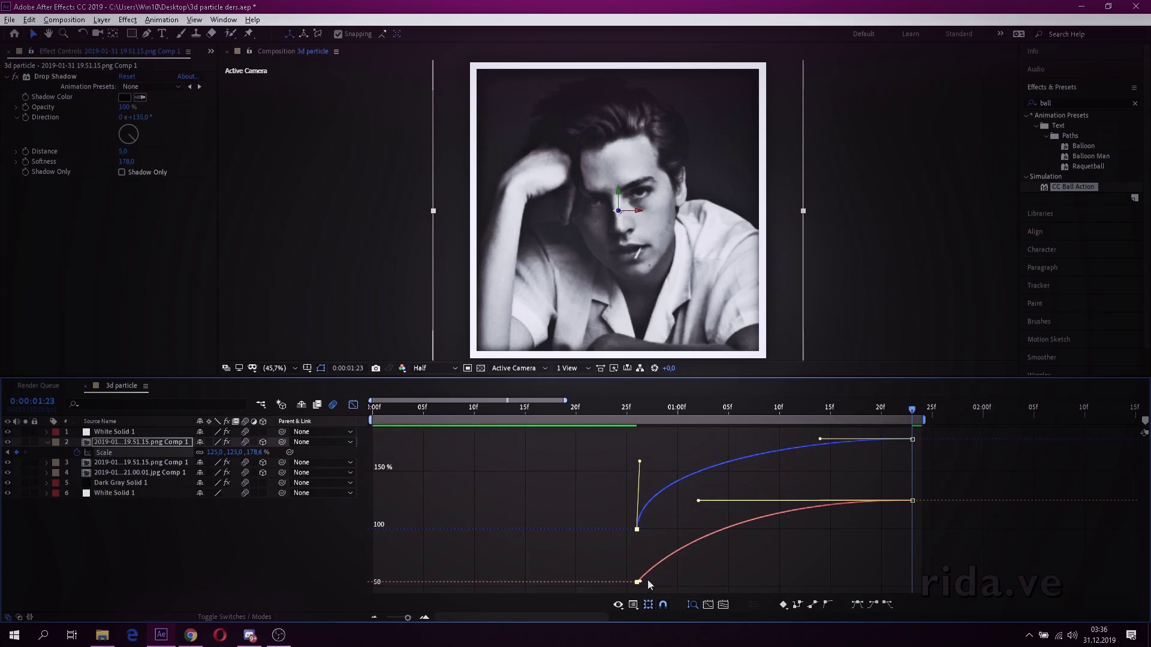
mouse_move(639, 581)
left_mouse_down()
mouse_move(624, 535)
mouse_move(637, 547)
left_mouse_up()
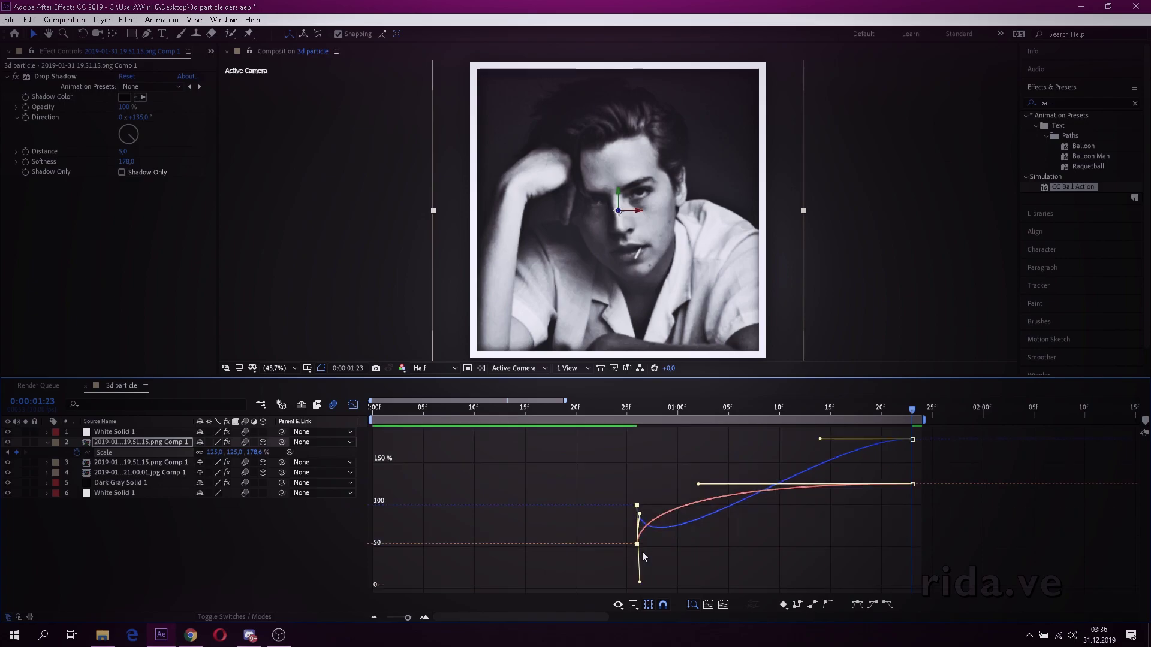
left_click_drag(698, 484, 658, 484)
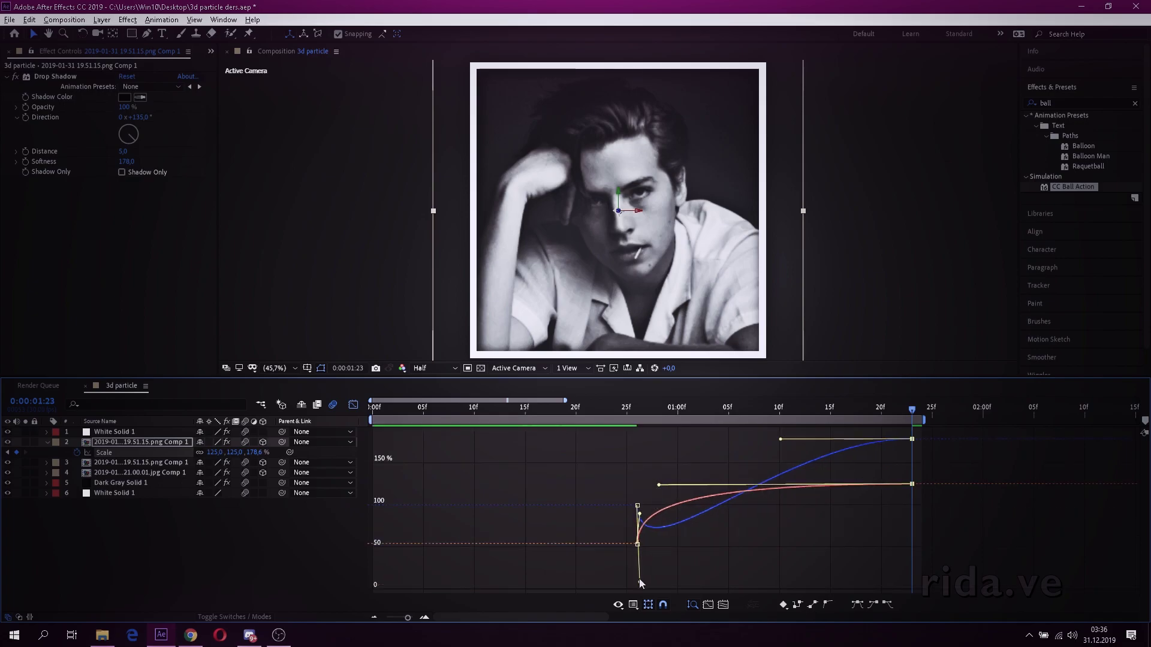
left_click_drag(638, 579, 632, 455)
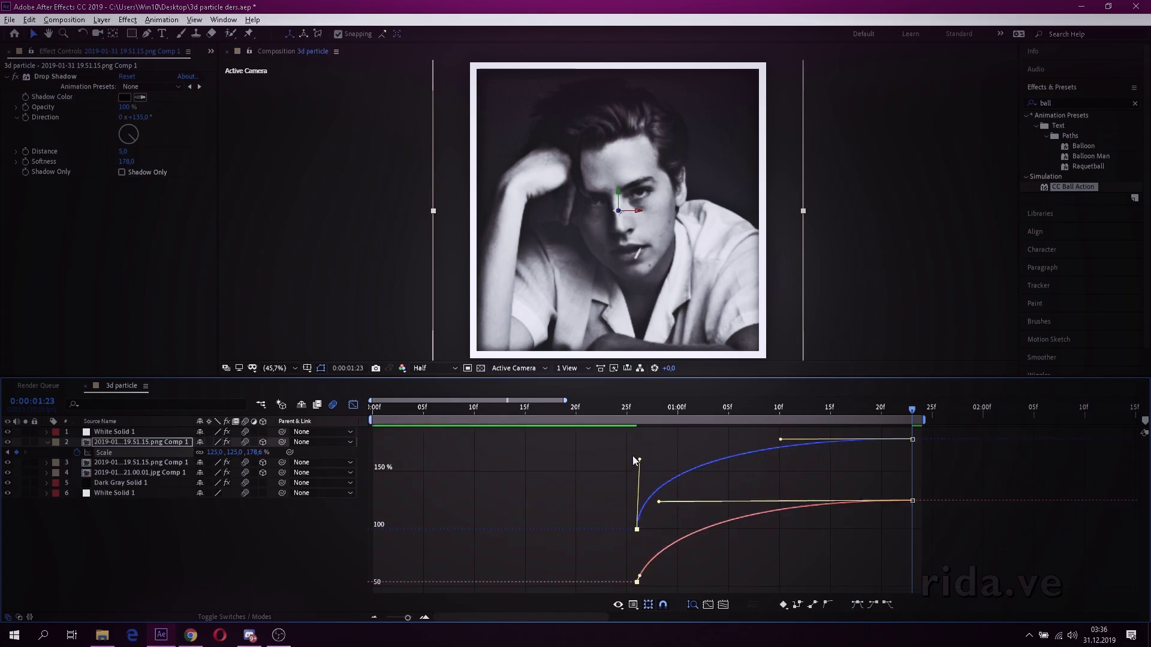
mouse_move(780, 439)
left_mouse_down()
mouse_move(703, 441)
mouse_move(731, 442)
left_mouse_up()
- Keyframe the duplicate photo's Opacity from about 64% at 0:26 down to 0% at its end
left_click(354, 405)
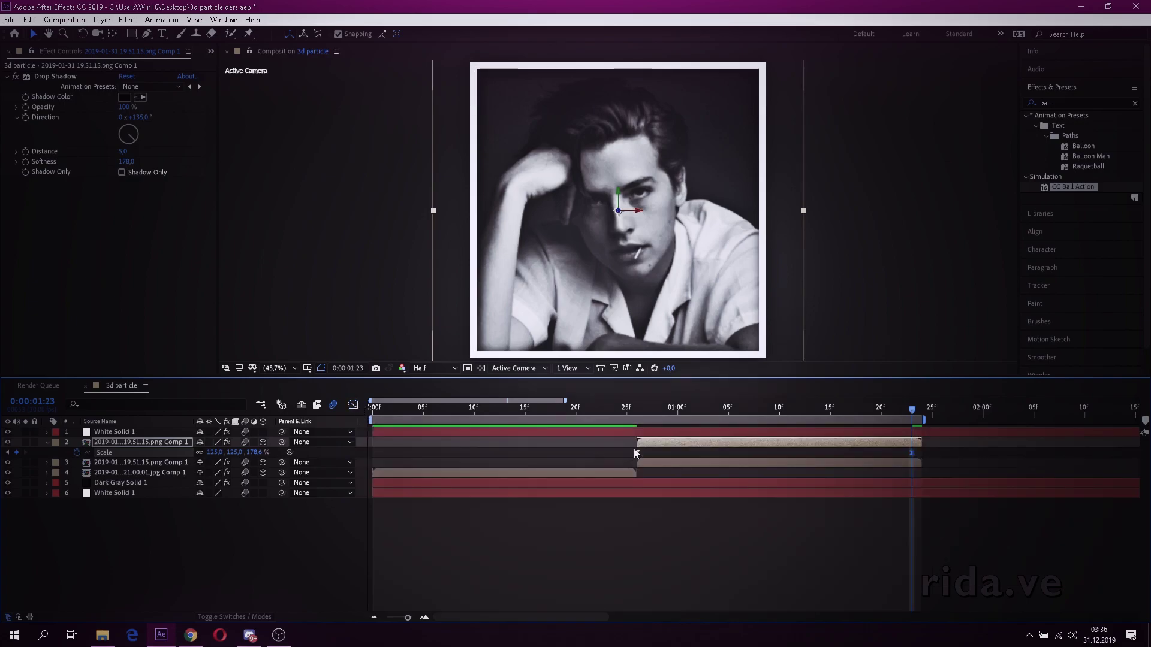
left_click_drag(631, 409, 839, 411)
key("t")
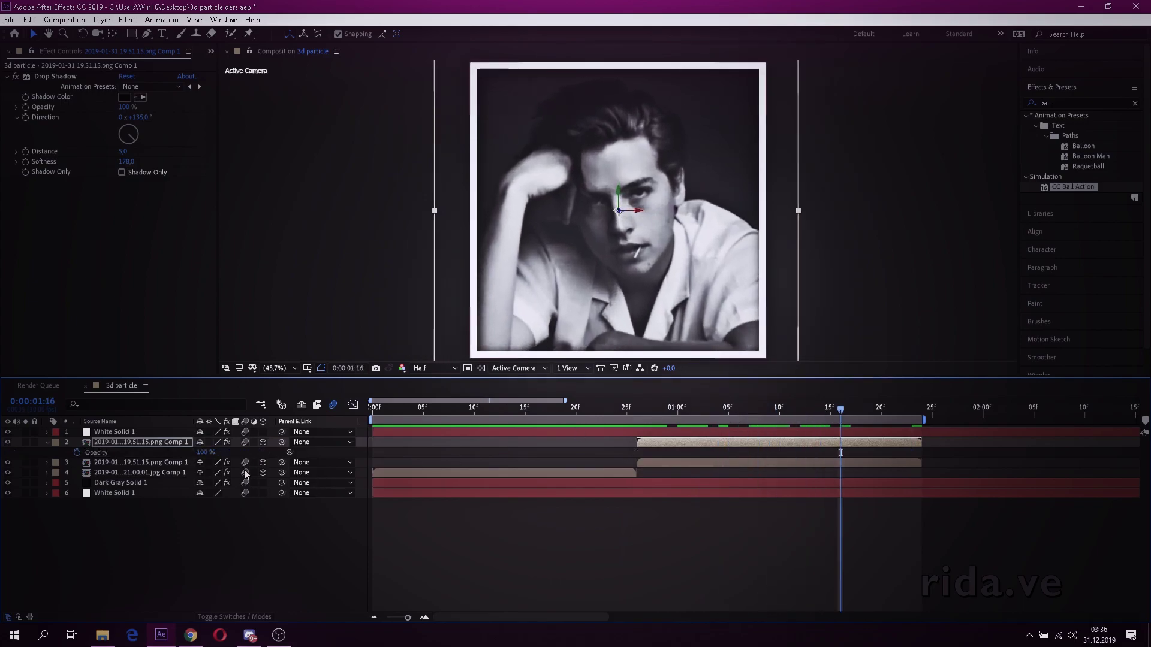
left_click_drag(204, 452, 97, 462)
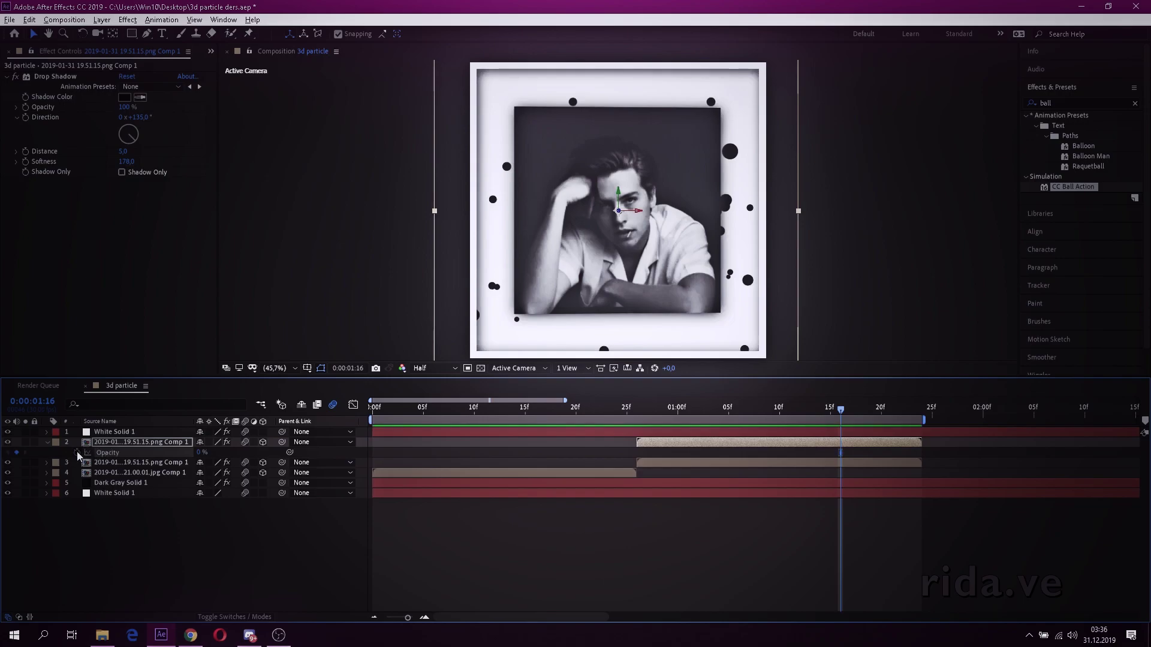
left_click_drag(842, 454, 922, 453)
left_click(638, 409)
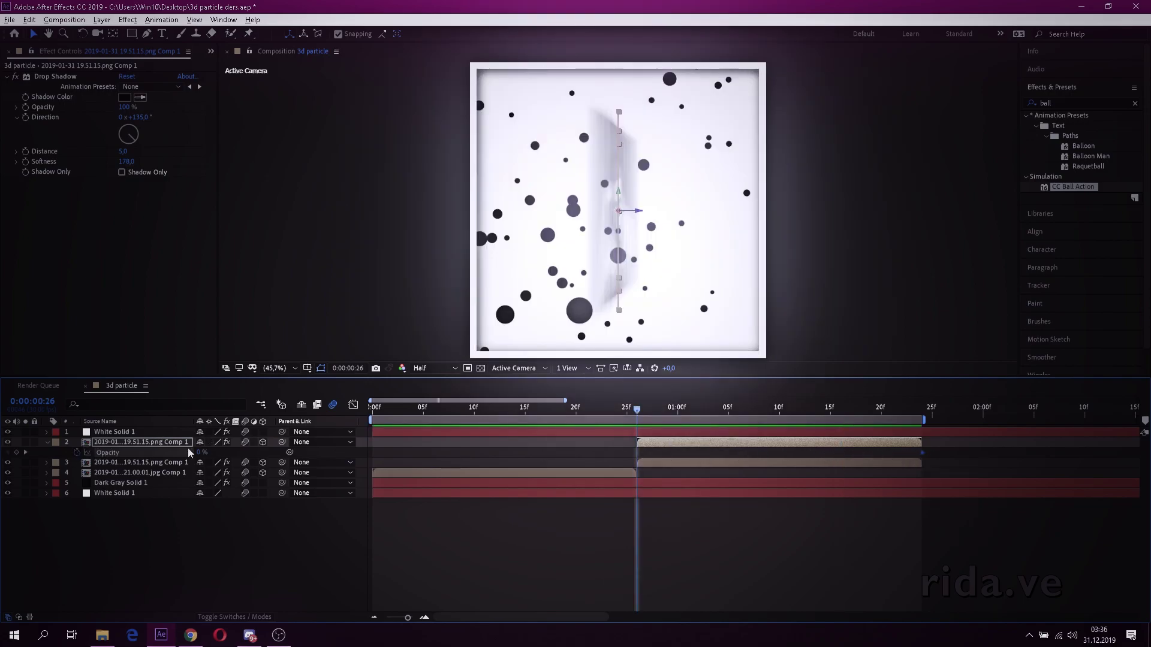
left_click_drag(200, 455, 234, 451)
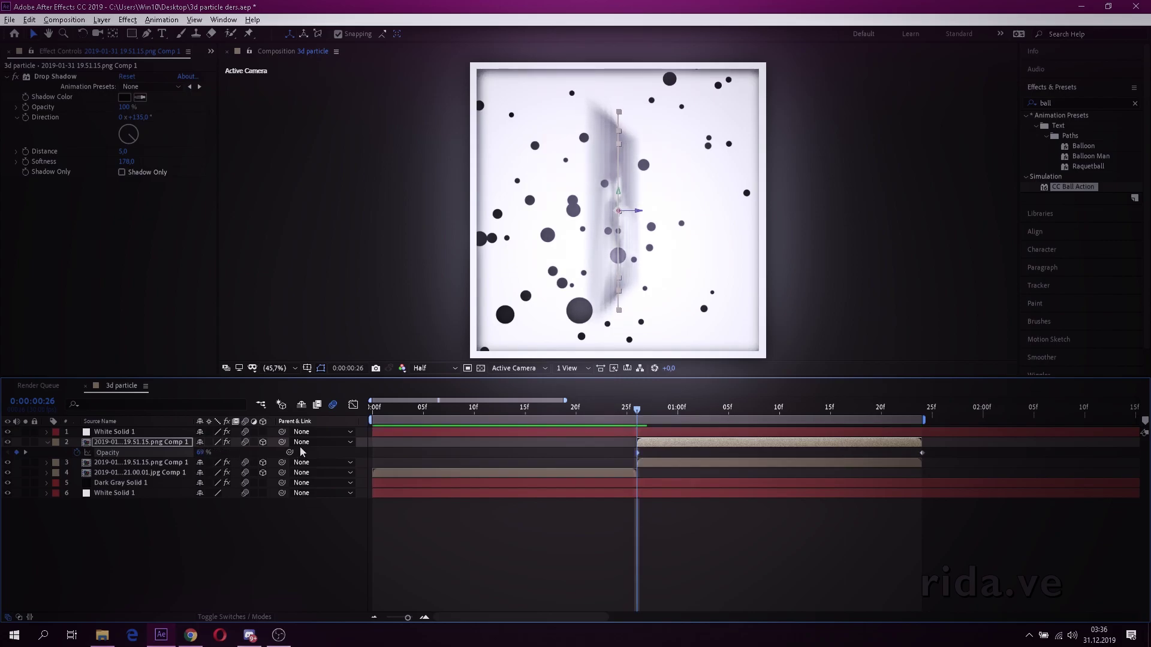
left_click_drag(643, 410, 846, 410)
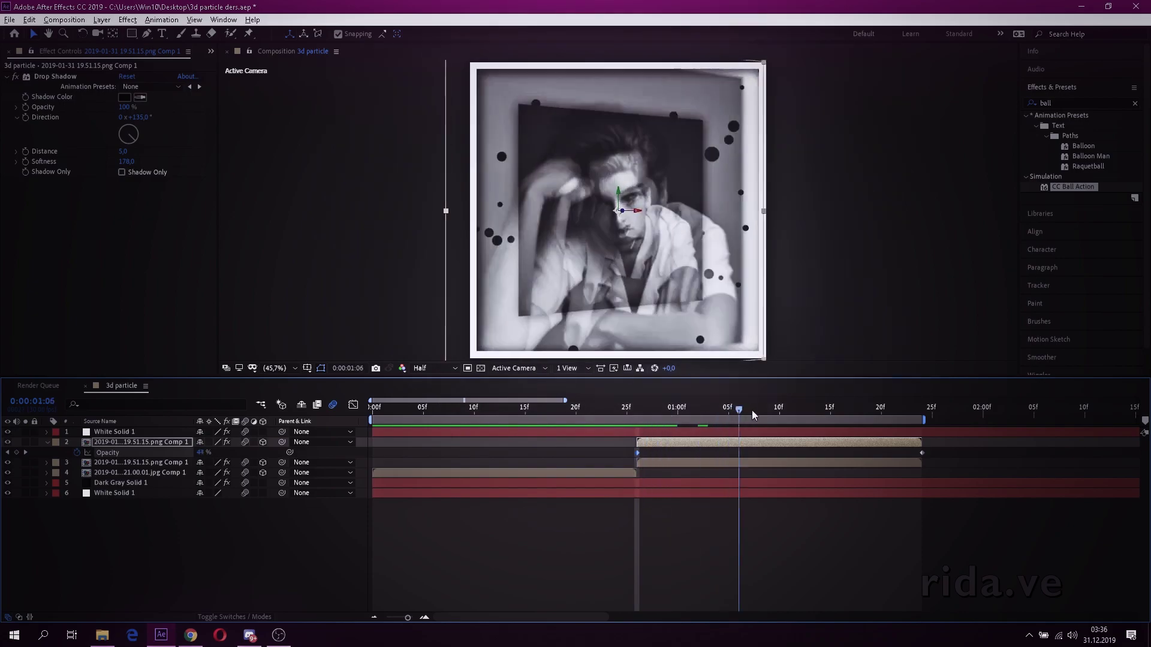
- Apply S_EdgeFlash from Effects & Presets to the duplicate photo layer and save the project
double_click(1046, 104)
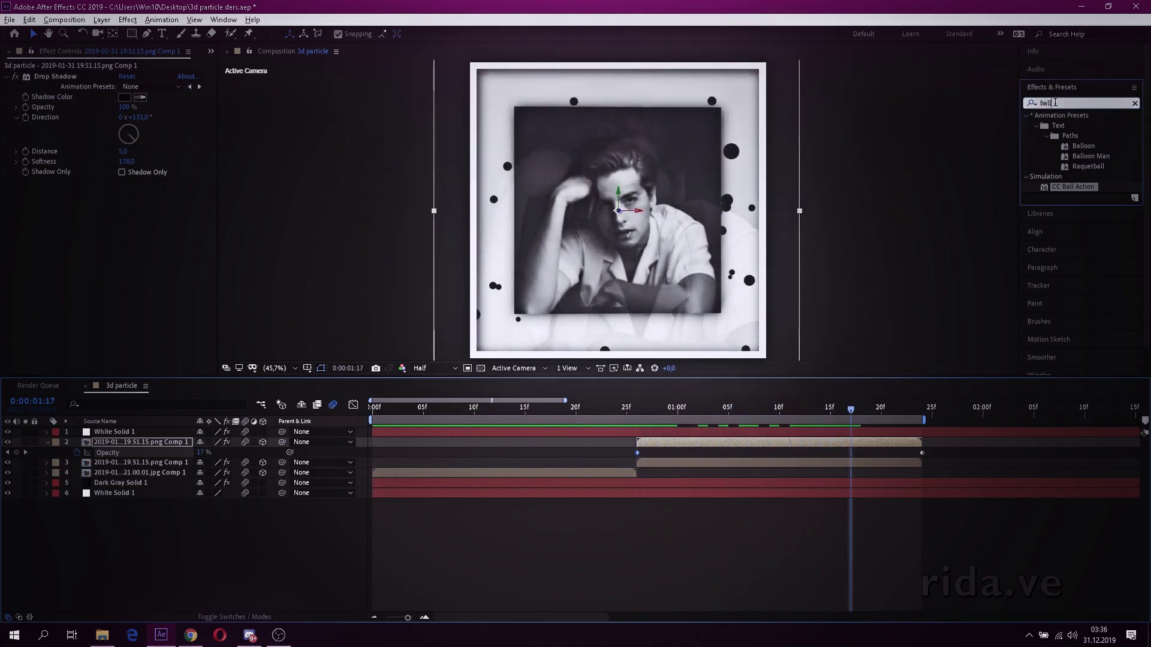
type("flash")
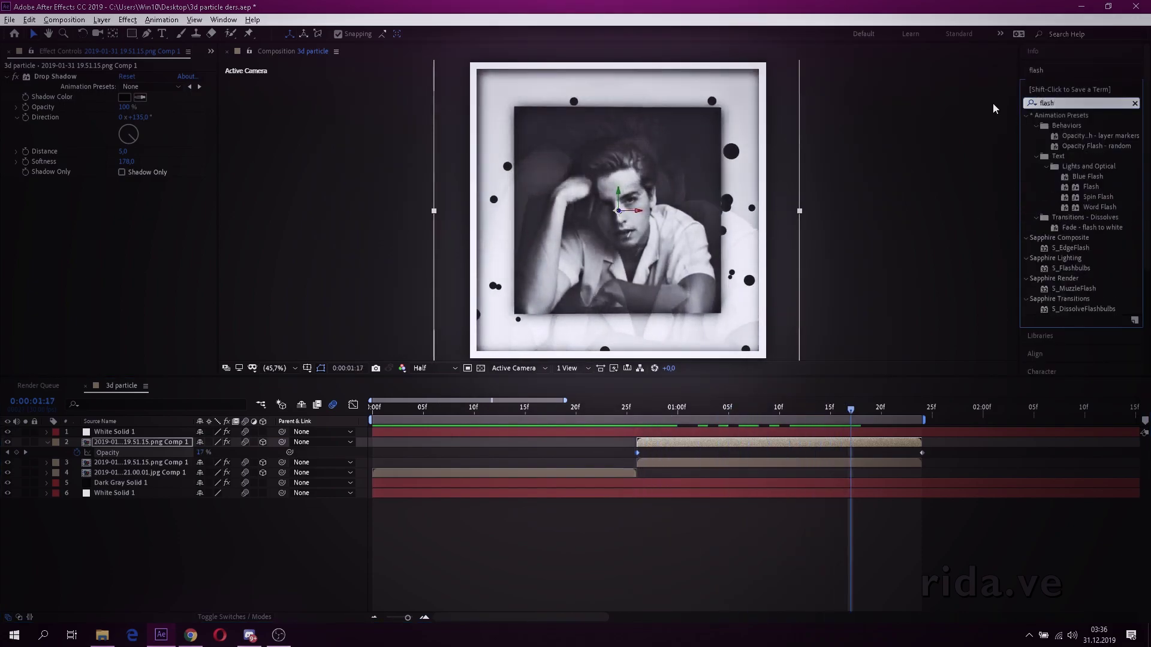
left_click_drag(1072, 247, 777, 441)
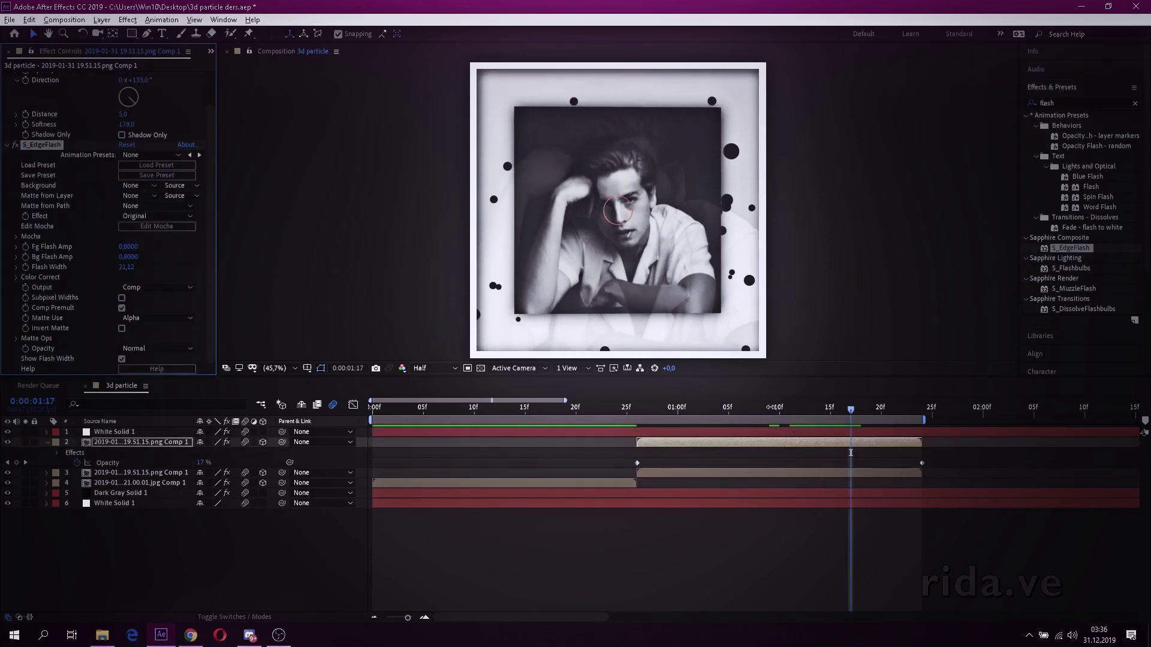
left_click_drag(705, 408, 698, 407)
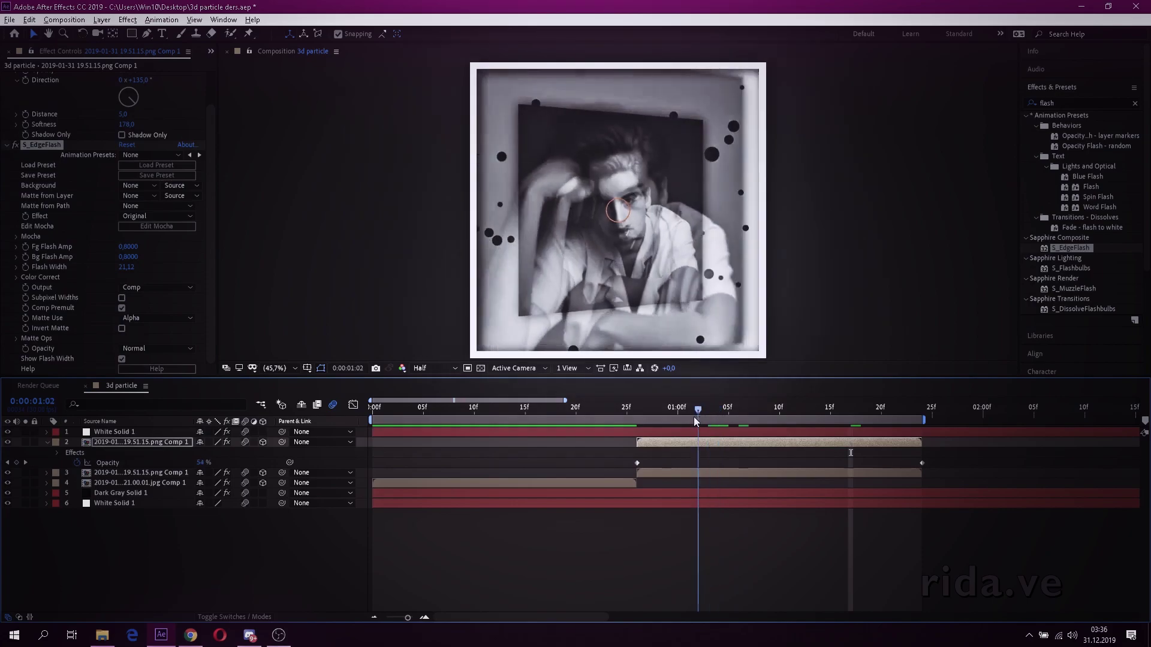
key("ctrl+s")
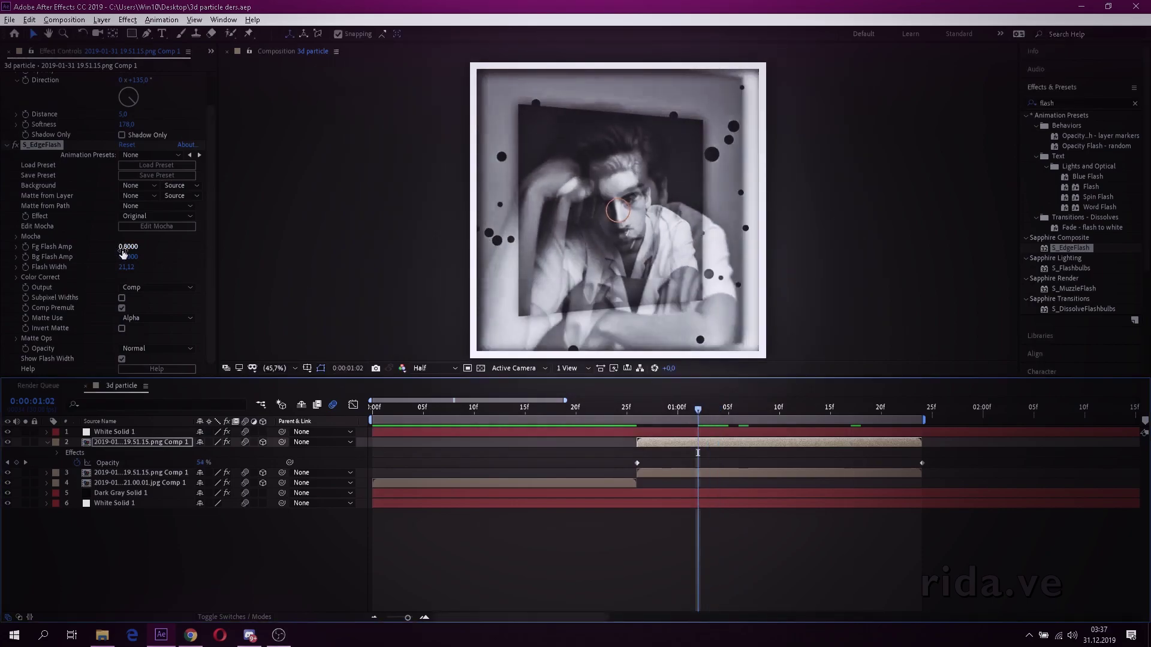
- Set S_EdgeFlash to Fg Flash Amp 1.21, Bg Flash Amp 1.01, Flash Width 41.12, Output Background
left_click_drag(128, 251, 153, 244)
left_click(147, 287)
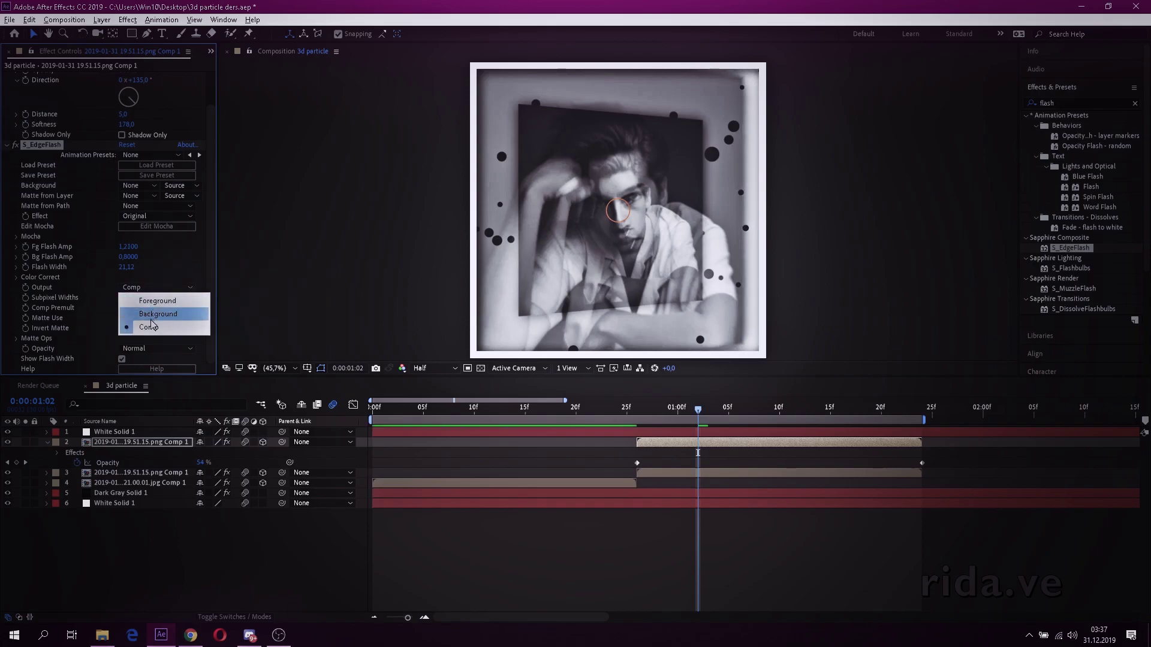
left_click(150, 314)
mouse_move(145, 256)
left_mouse_down()
mouse_move(155, 256)
mouse_move(142, 268)
left_mouse_up()
mouse_move(629, 413)
left_mouse_down()
mouse_move(728, 413)
mouse_move(636, 443)
left_mouse_up()
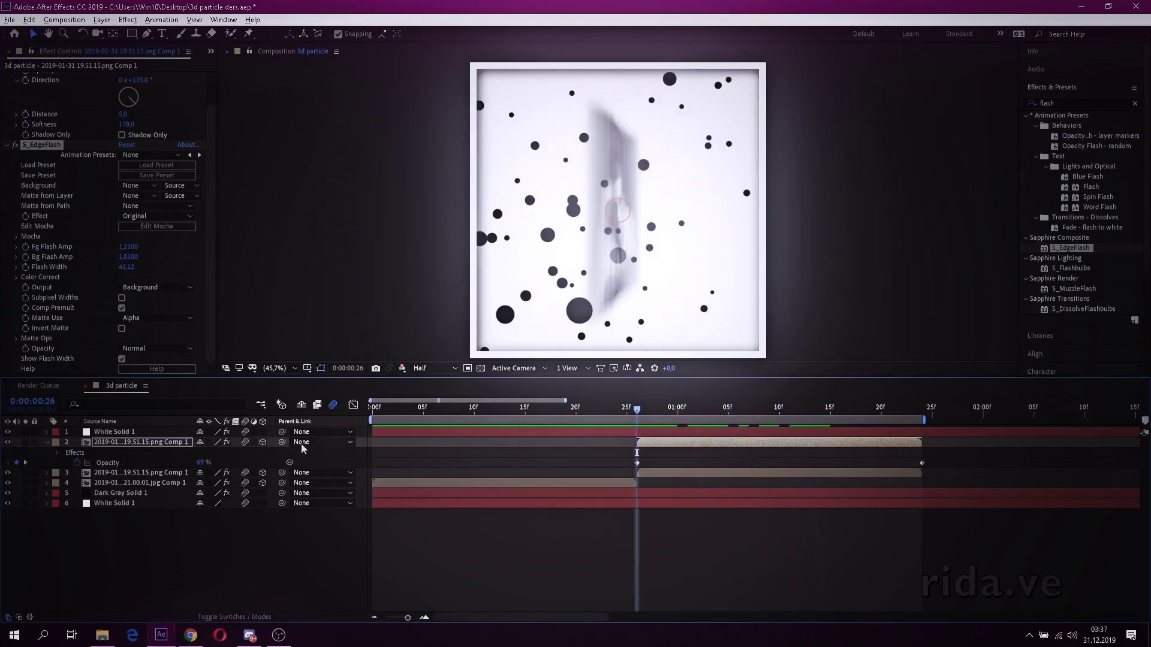
- Select all six layers and pre-compose them into Pre-comp 1 with 'Move all attributes'
left_click(413, 469)
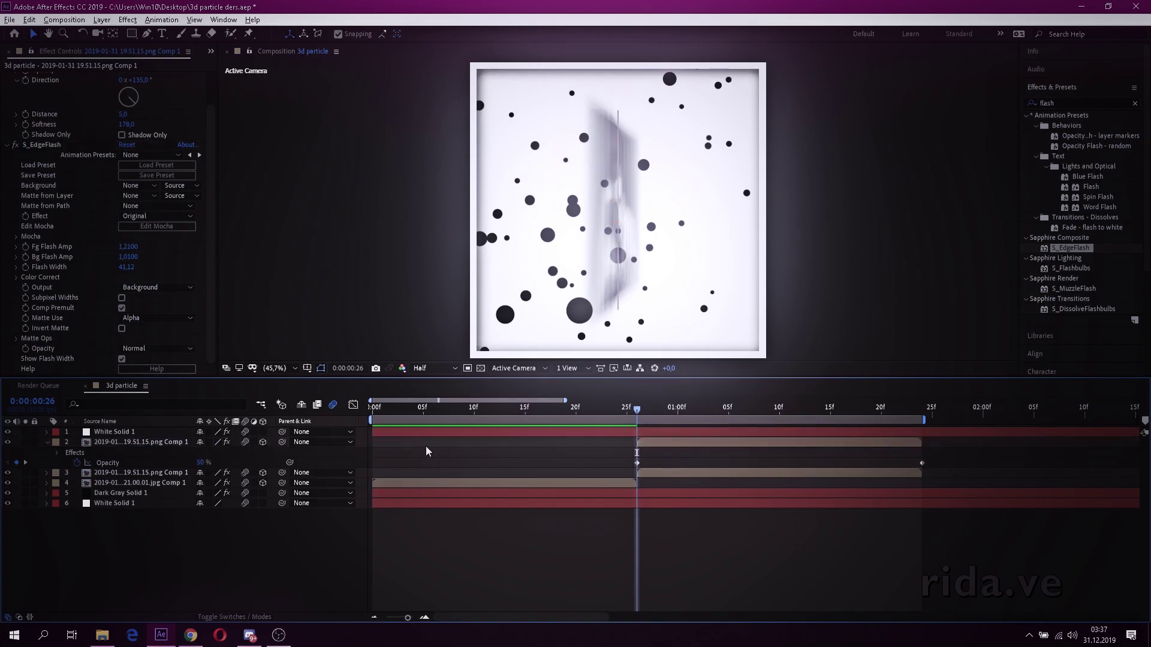
key("u")
key("u")
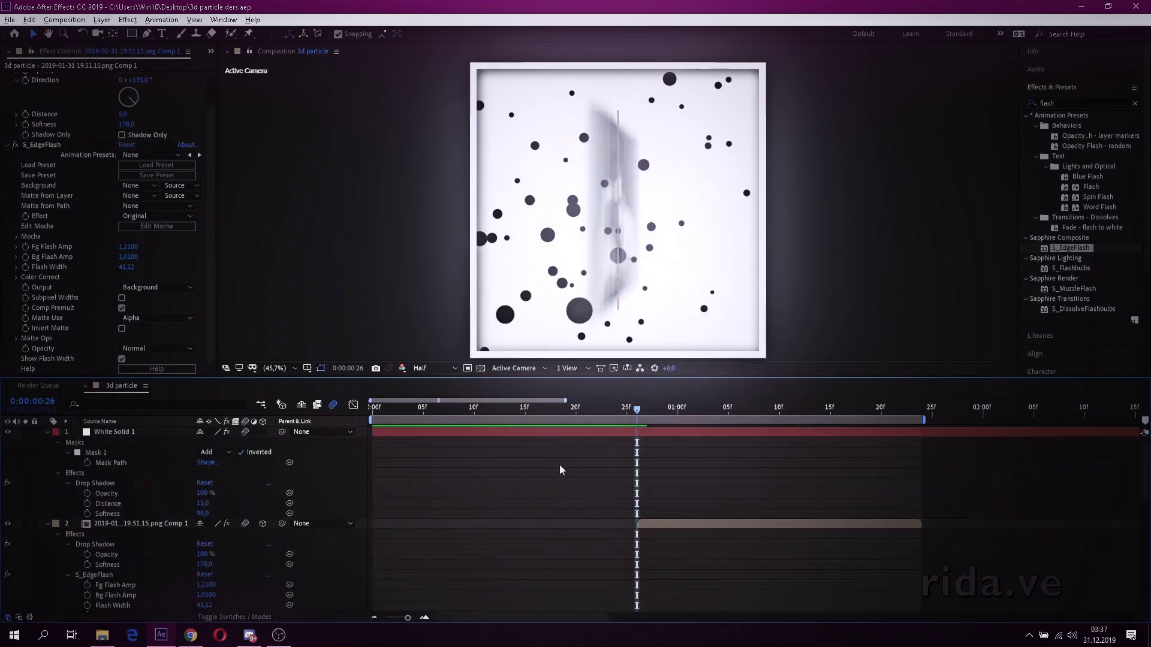
left_click(146, 483)
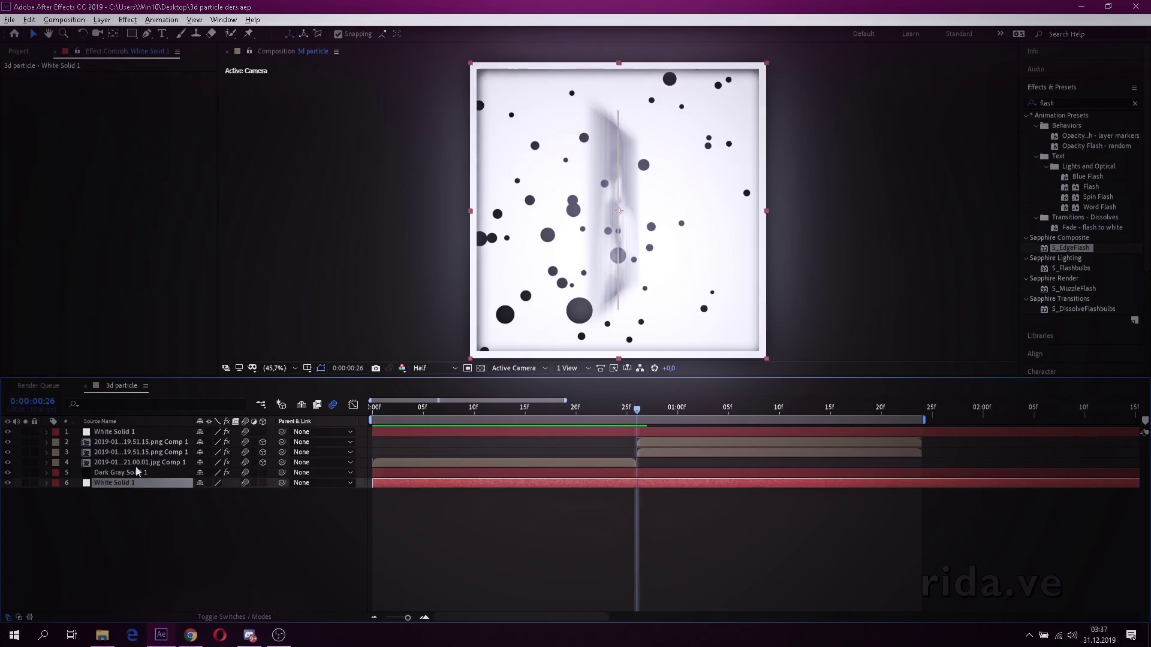
left_click(132, 432, "shift")
right_click(133, 431)
left_click(177, 386)
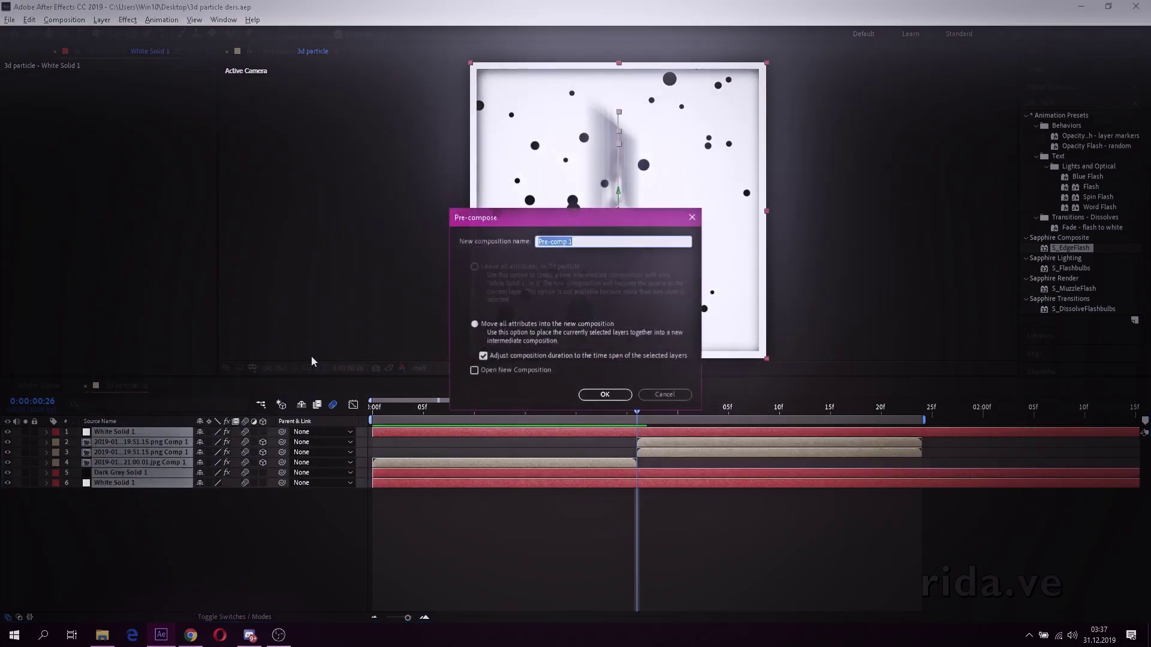
left_click(605, 395)
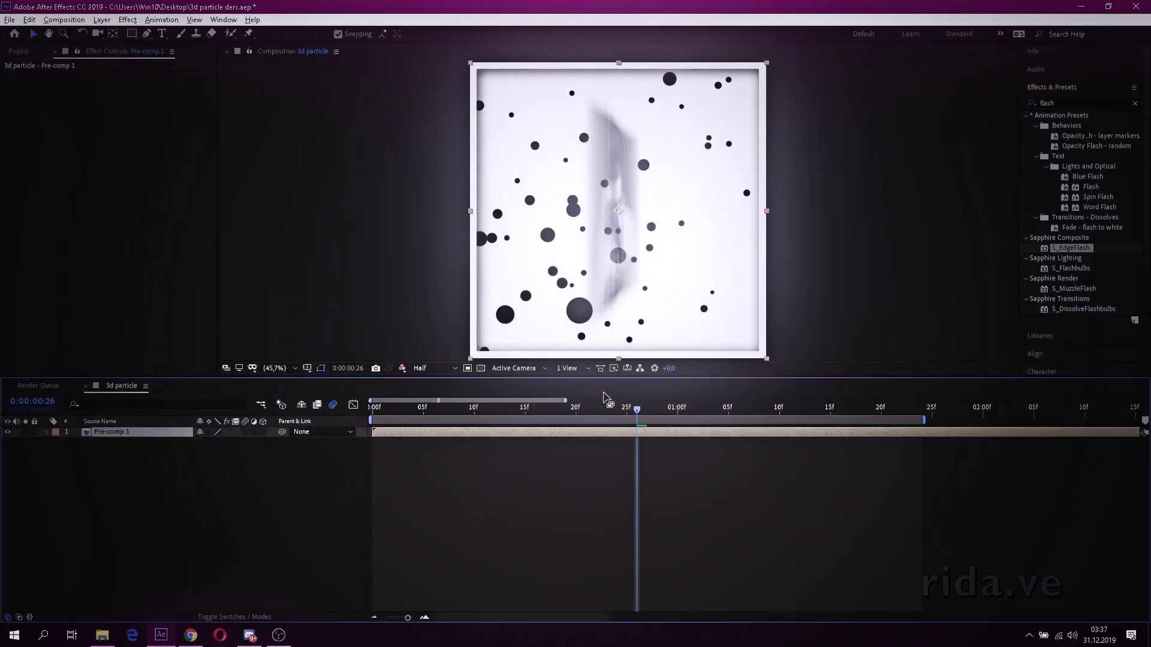
left_click(924, 410)
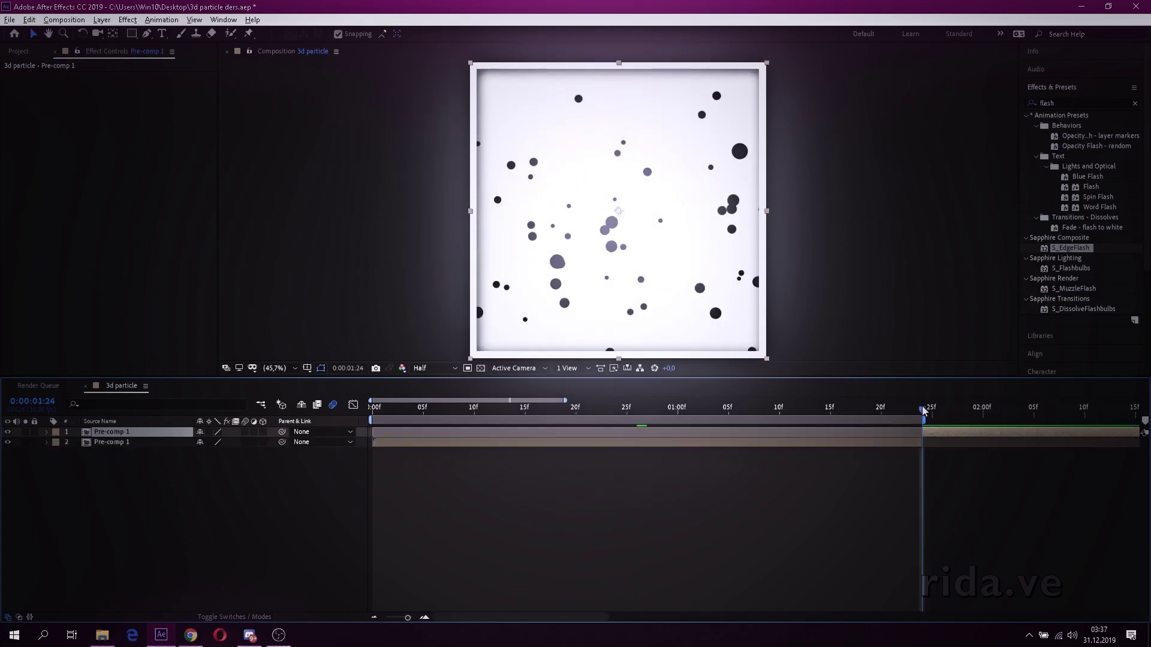
left_click_drag(681, 412, 362, 410)
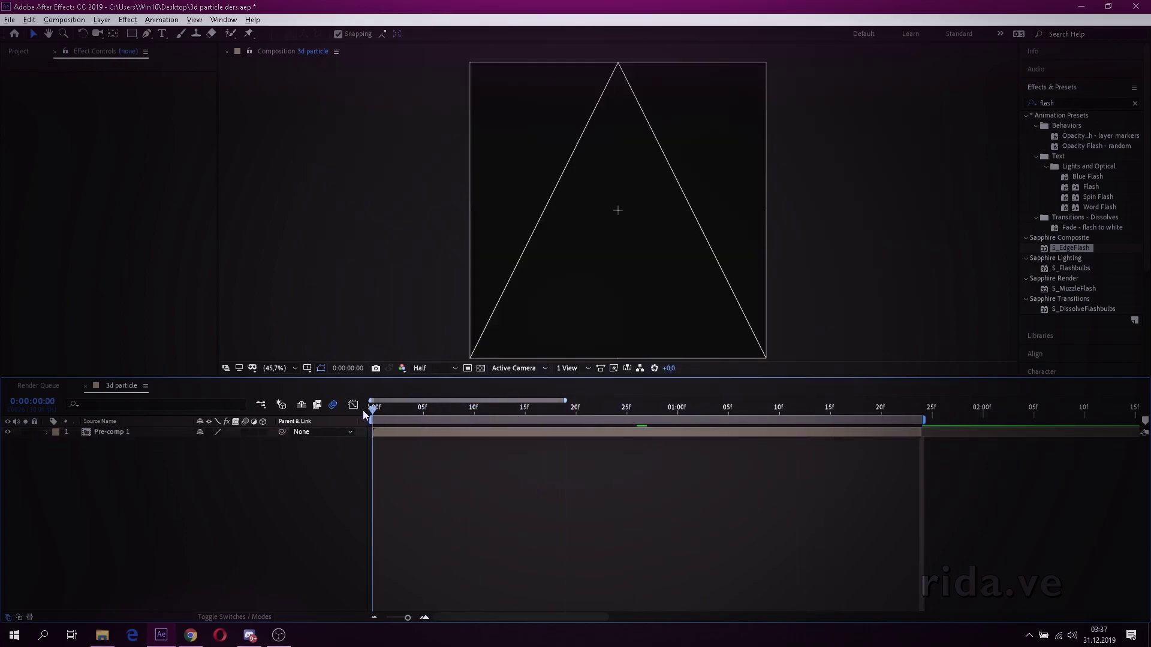
- Apply RSMB Pro with Blur Amt 0.70 to Pre-comp 1, enable its motion blur switch, and preview
left_click(396, 430)
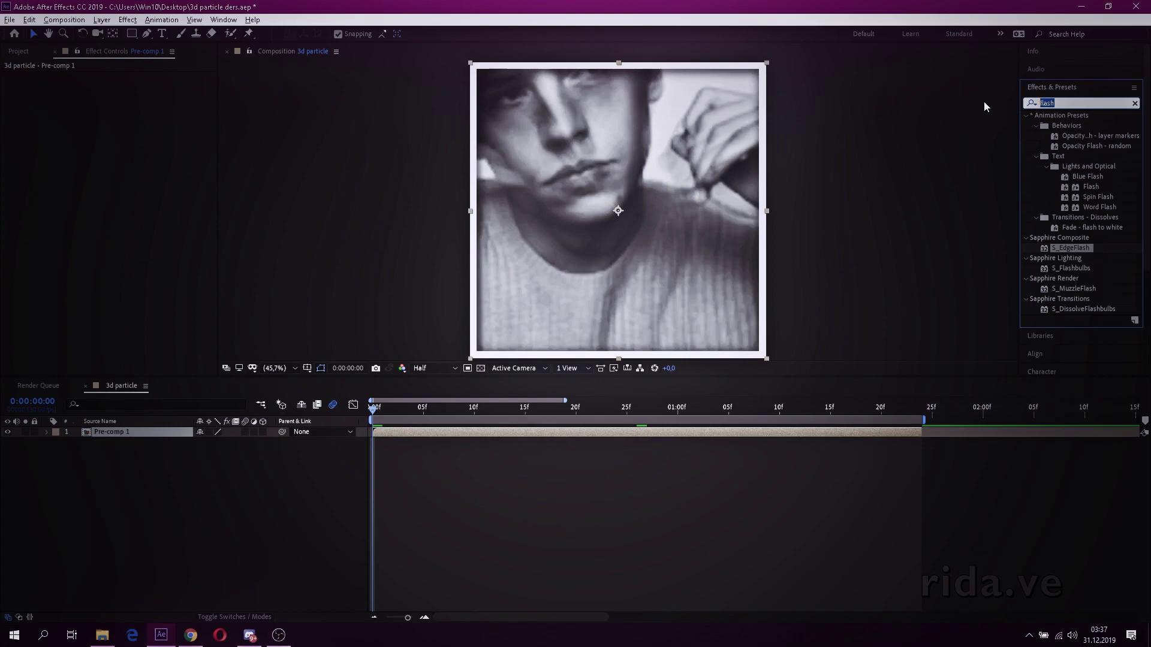
type("rsmb")
left_click(1058, 136)
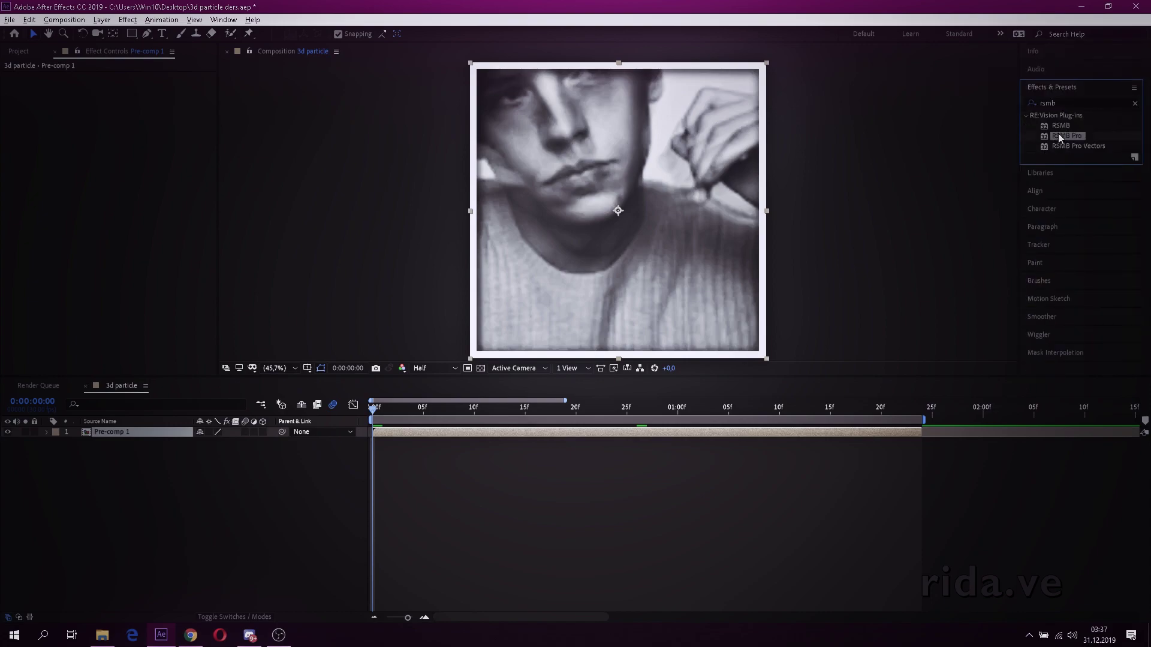
left_click_drag(631, 406, 620, 434)
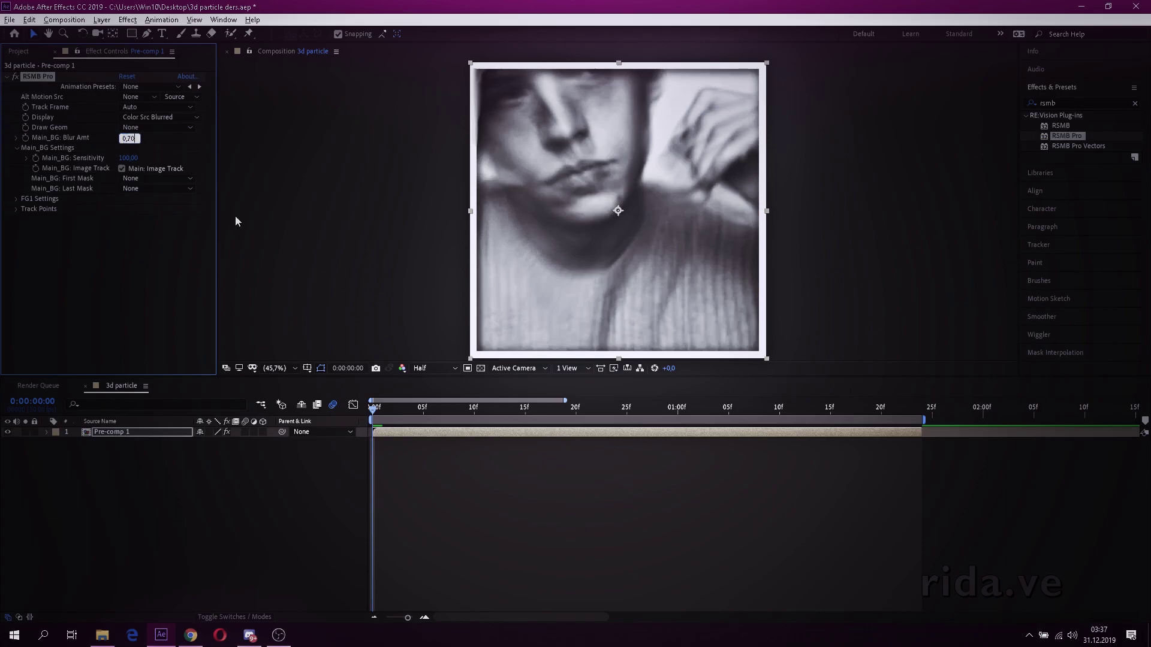
left_click(401, 480)
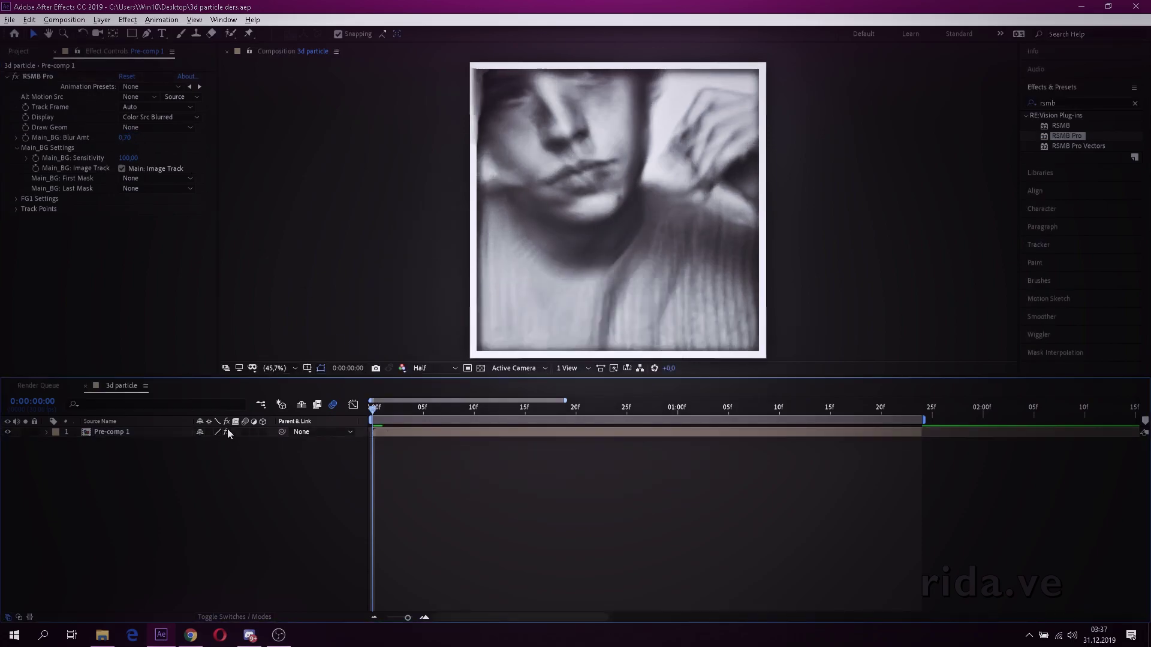
left_click(245, 431)
key("space")
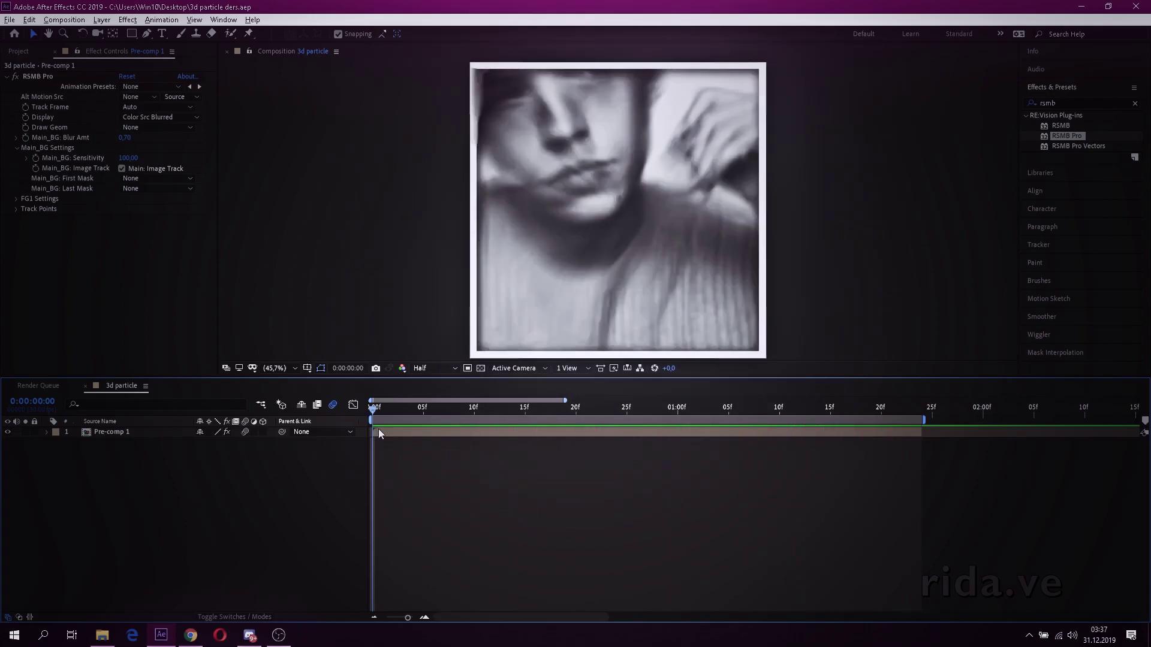
- Inside Pre-comp 1, pre-compose the three portrait layers into a new Pre-comp 2
double_click(378, 429)
left_click(449, 444)
left_click(432, 463, "shift")
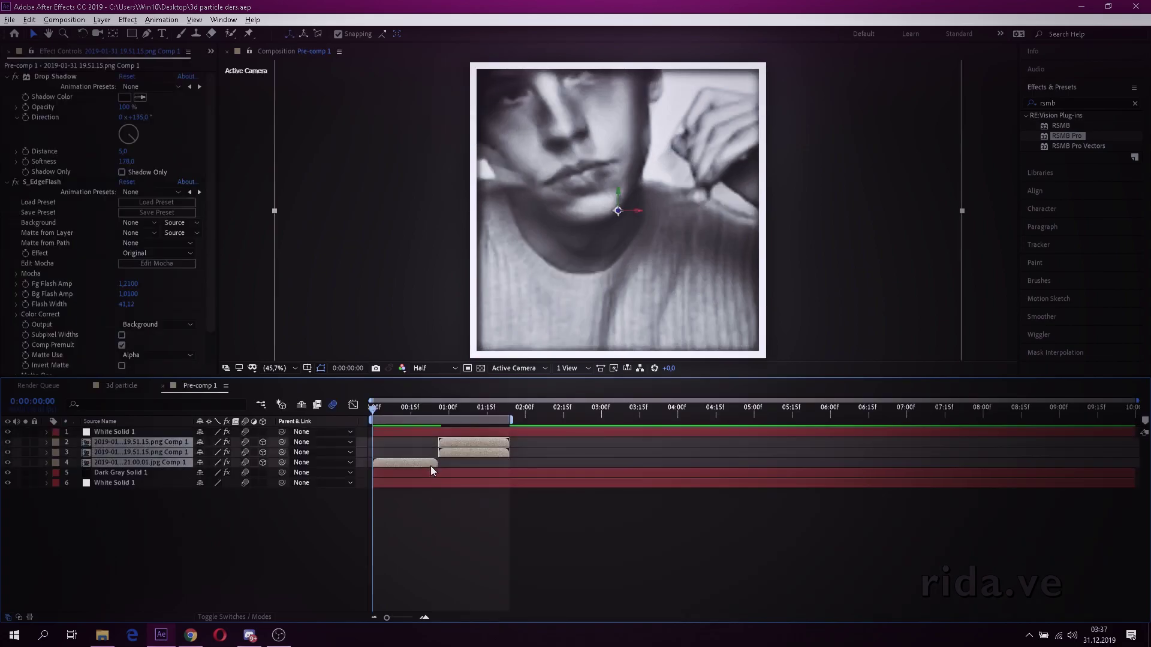
right_click(431, 466)
left_click(464, 415)
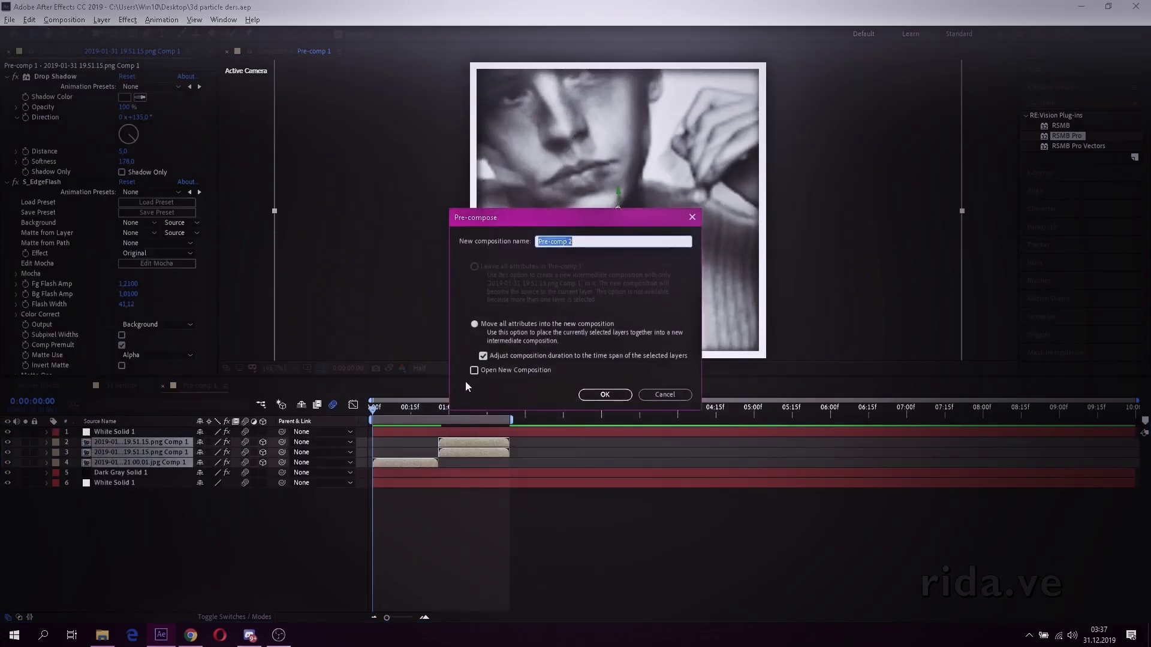
left_click(605, 395)
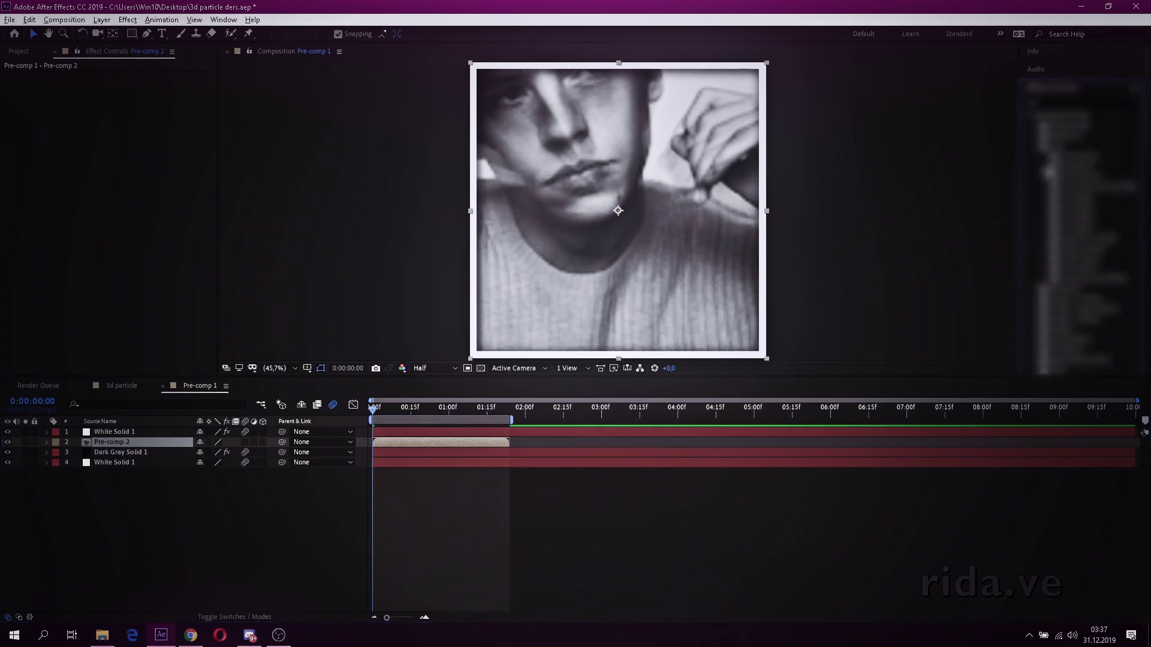
- Apply a horizontal Squeeze Warp to Pre-comp 2 and reveal its Rotation keyframes
left_click_drag(1073, 207, 400, 444)
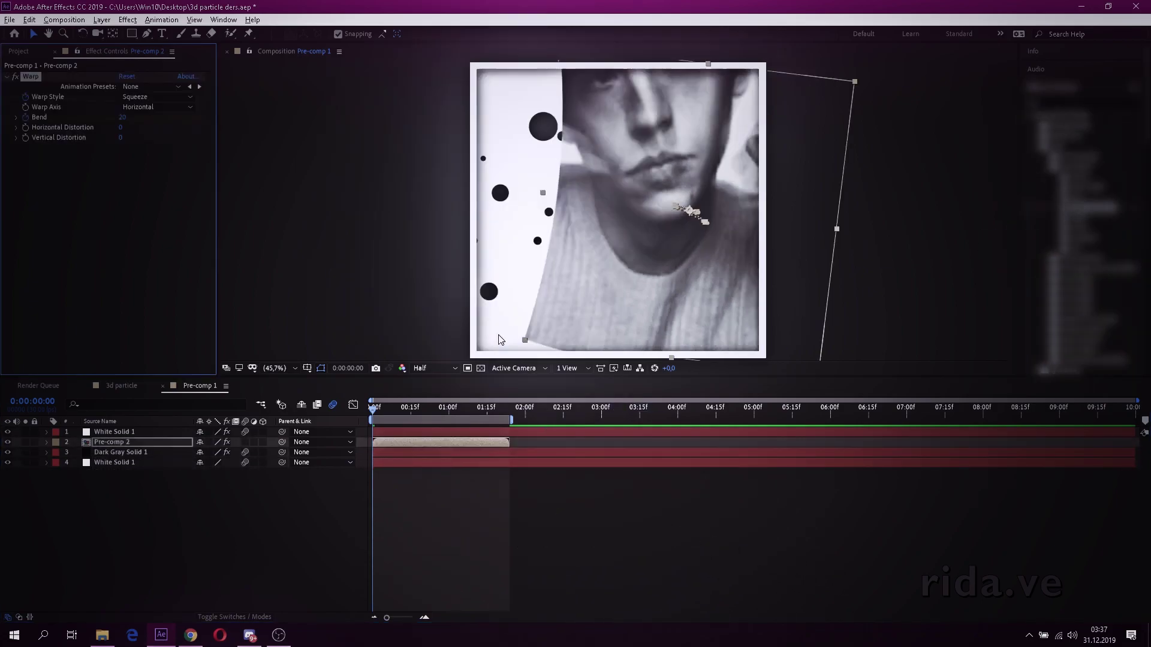
left_click_drag(690, 207, 616, 209)
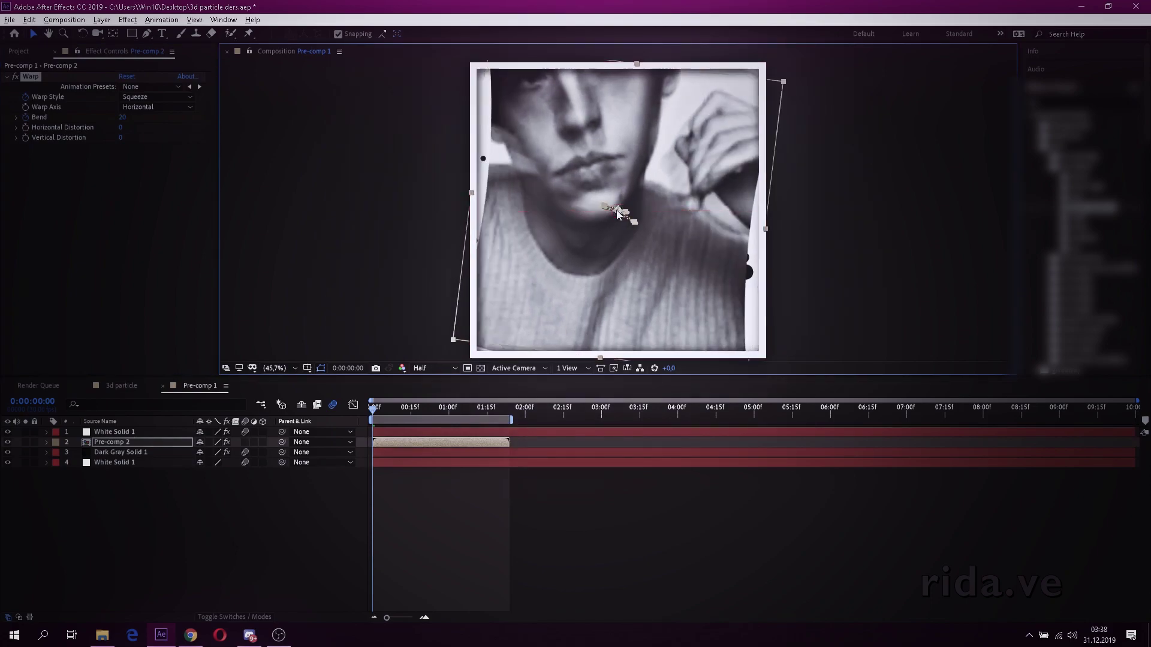
left_click(390, 444)
key("u")
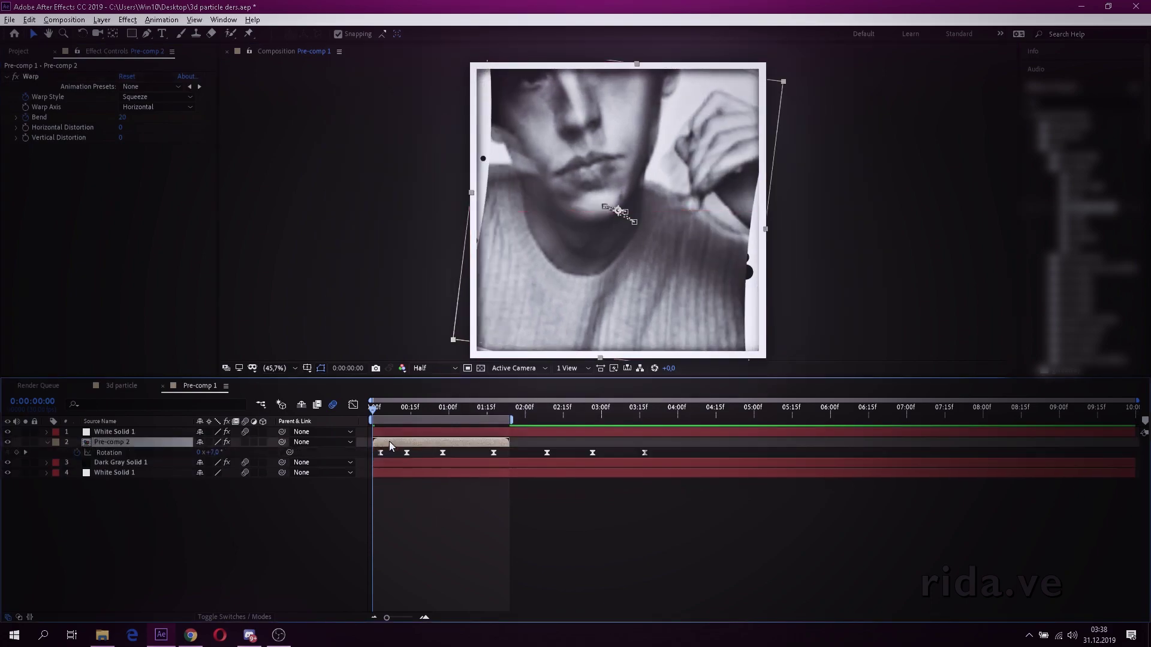
- Shift the early Rotation keyframes to frame 27 and preview the wiggle
left_click_drag(380, 410, 444, 409)
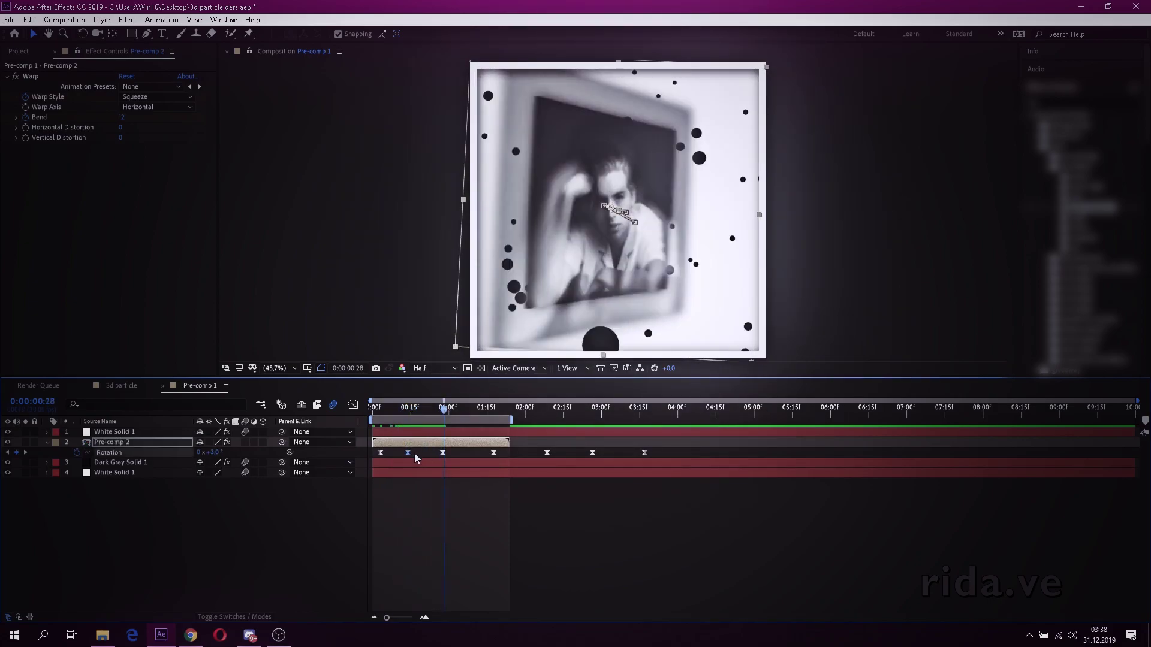
left_click_drag(412, 454, 443, 457)
left_click(425, 618)
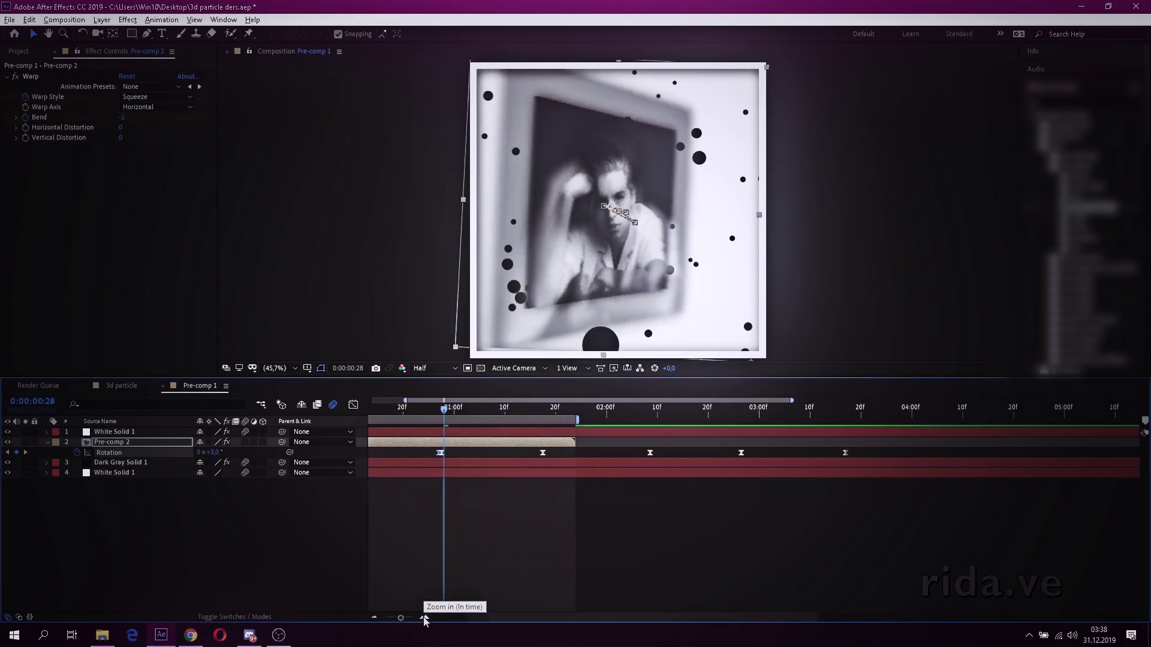
left_click_drag(434, 459, 436, 458)
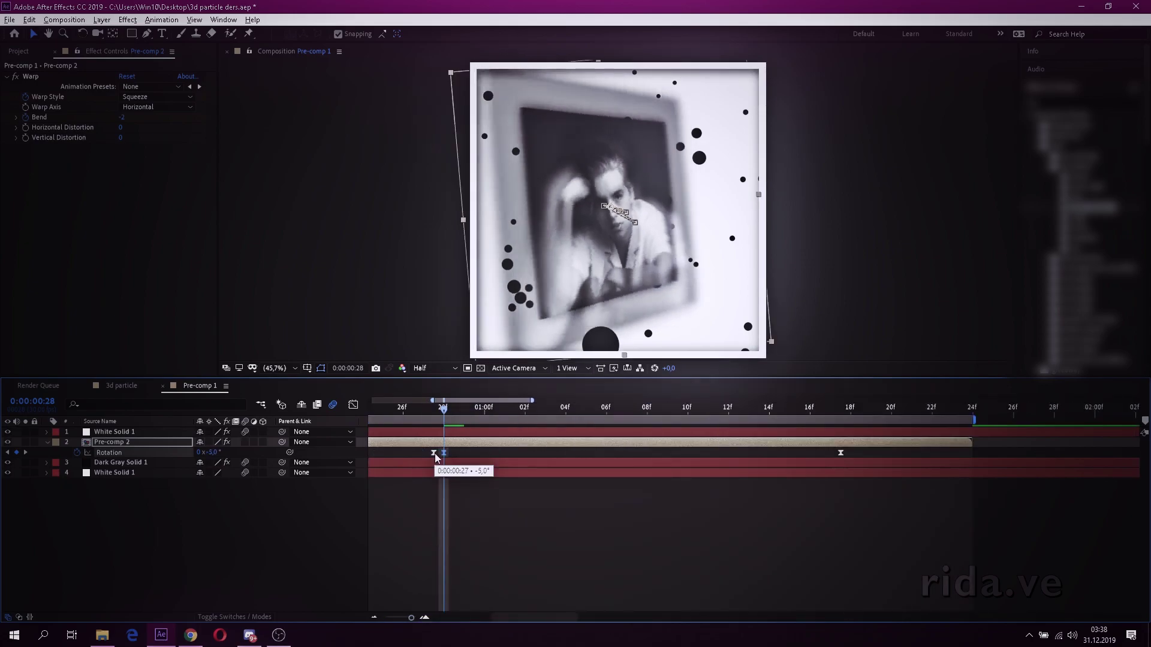
left_click_drag(430, 416, 398, 414)
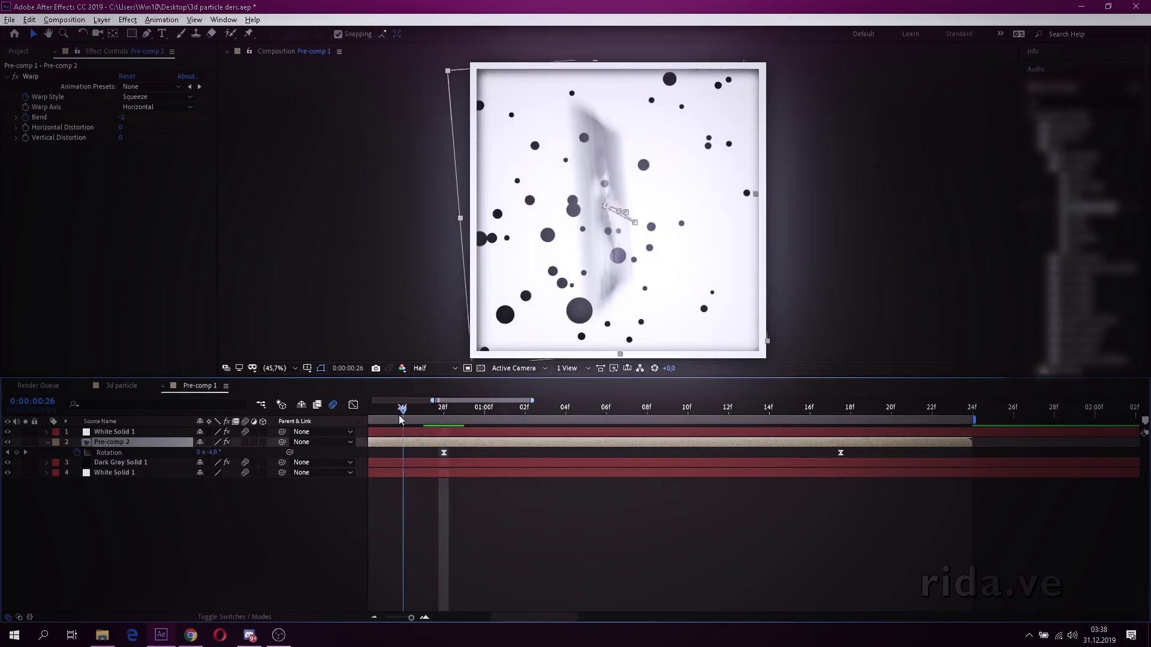
key("space")
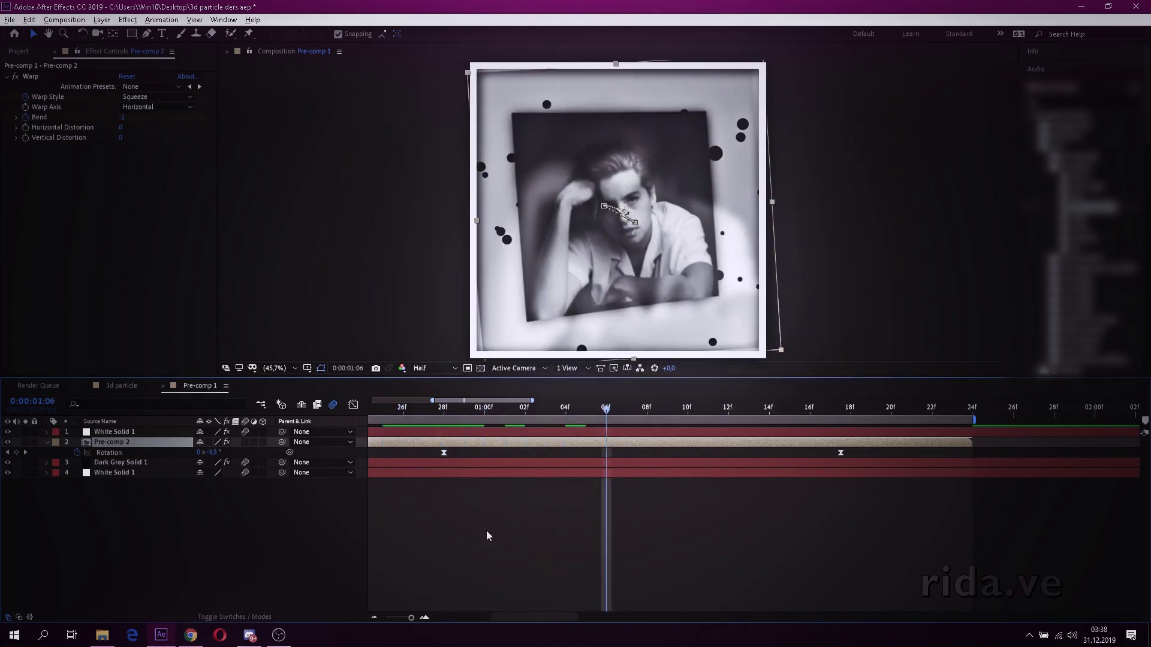
left_click(374, 617)
left_click(374, 618)
- Move the later Rotation keyframes a few frames later and delete the last two
left_click_drag(442, 411, 667, 417)
left_click_drag(632, 453, 651, 453)
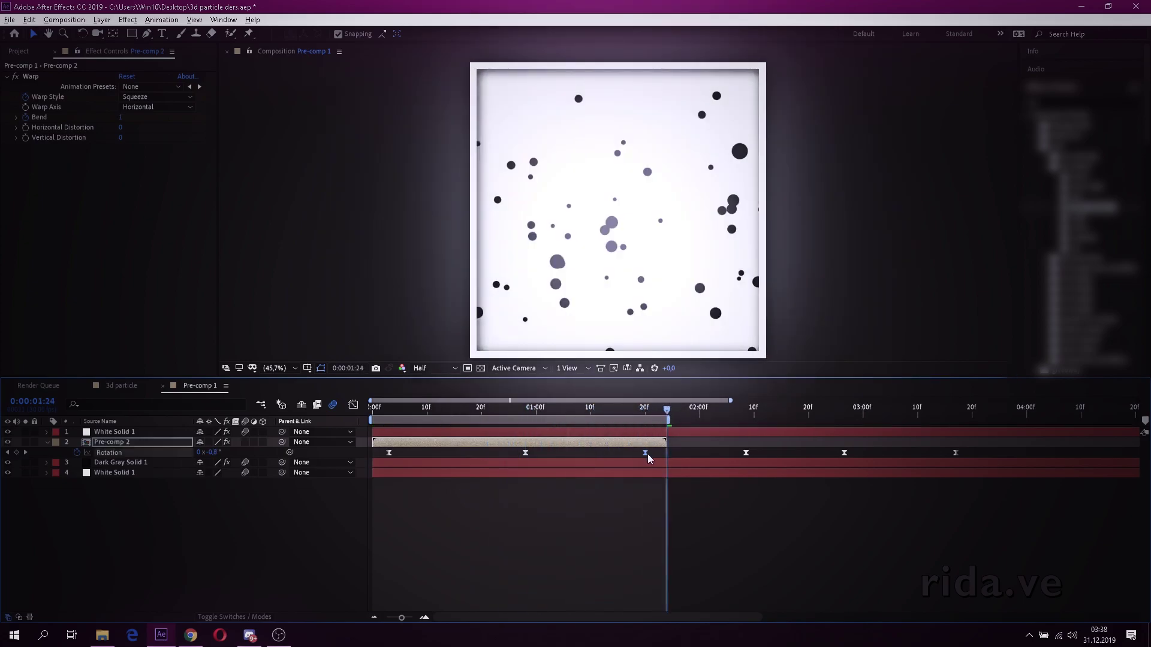
left_click_drag(746, 453, 976, 453)
key("Delete")
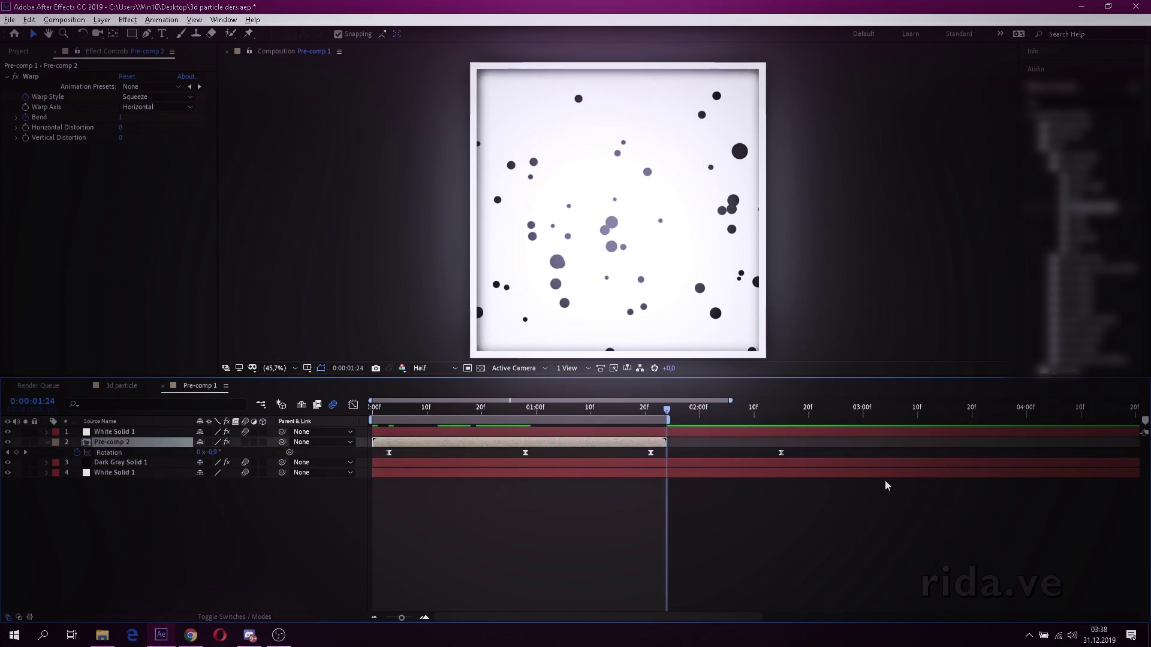
left_click(614, 452)
- Return to the 3d particle composition and play the finished animation from frame 0
key("u")
key("u")
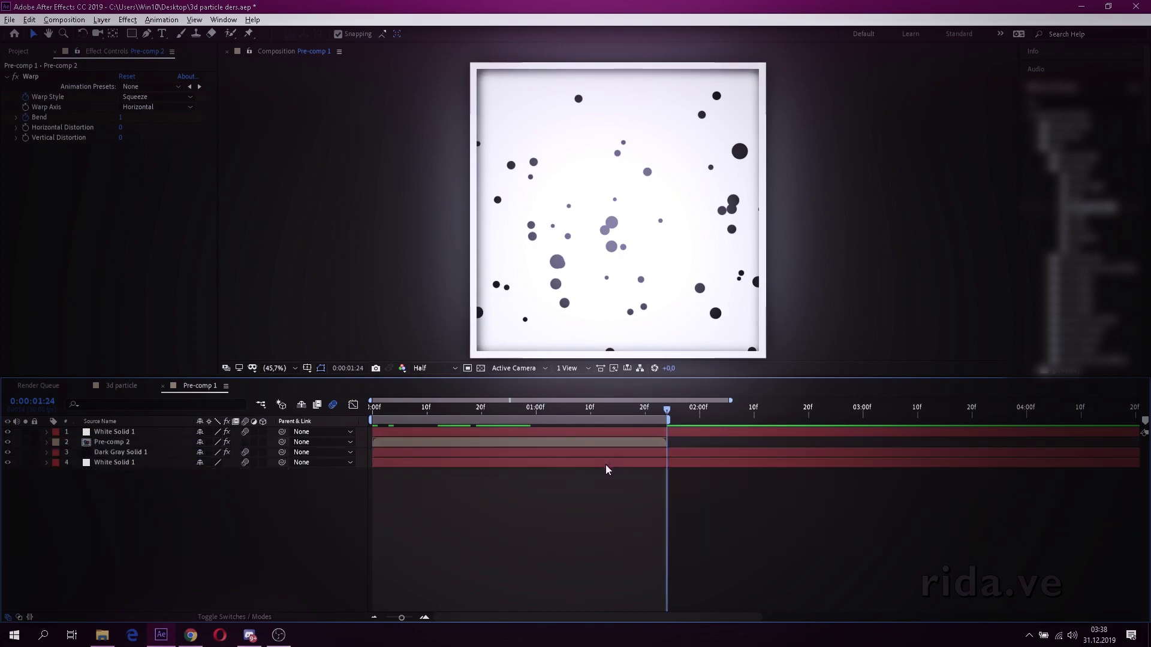
left_click(147, 388)
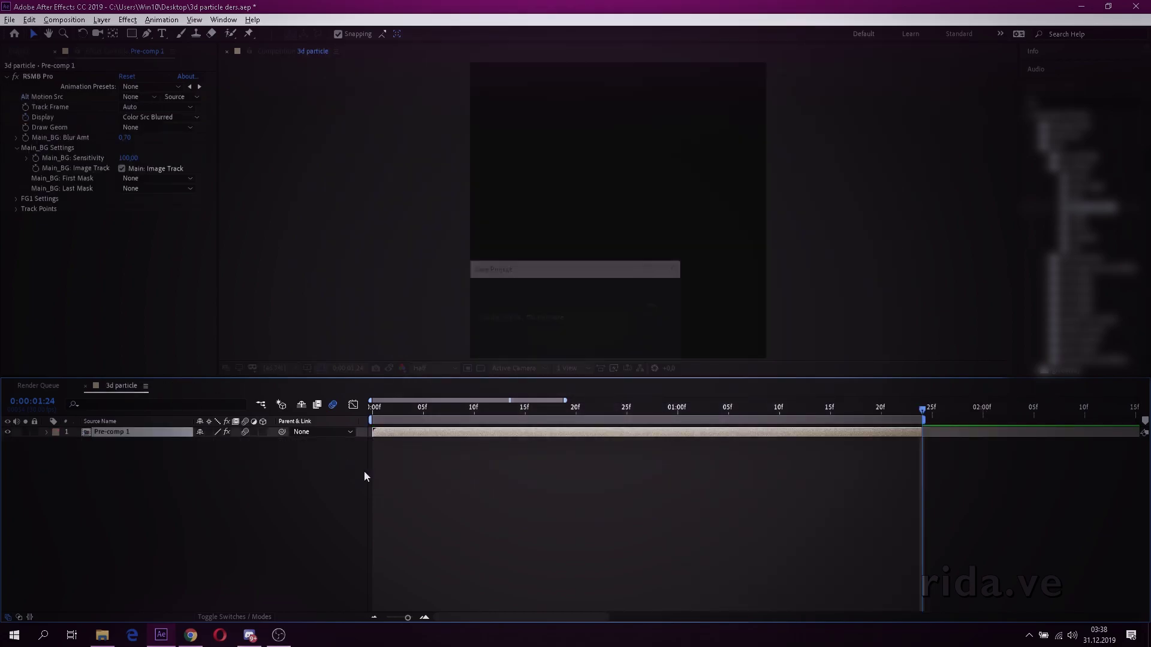
left_click(398, 491)
left_click_drag(373, 408, 365, 408)
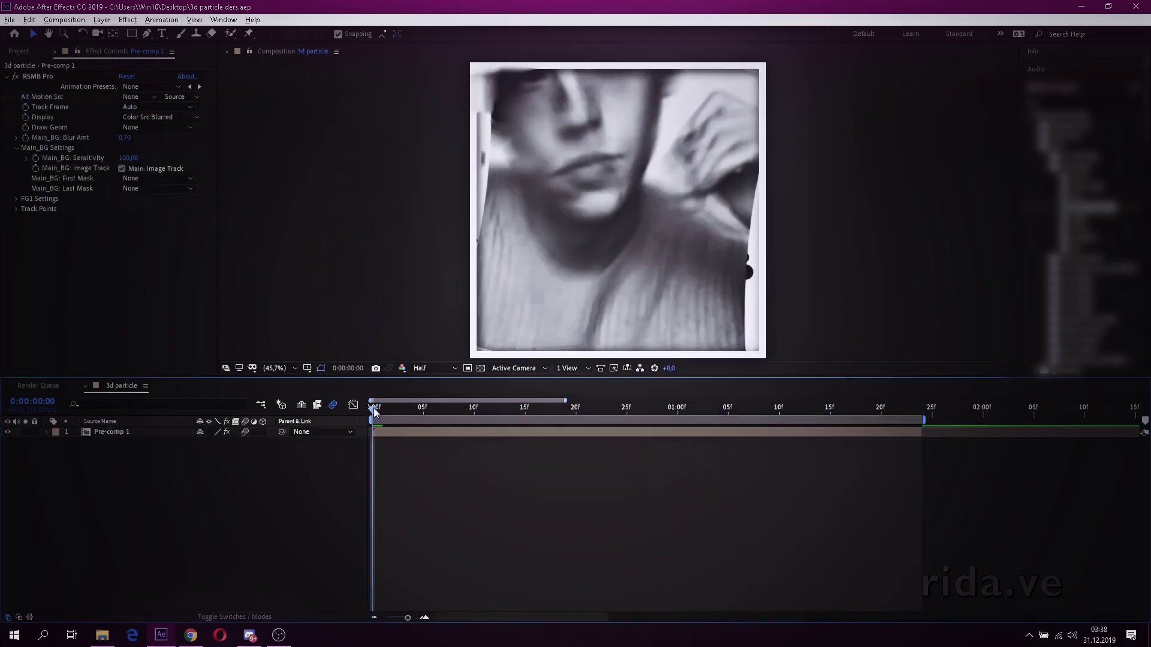
key("space")
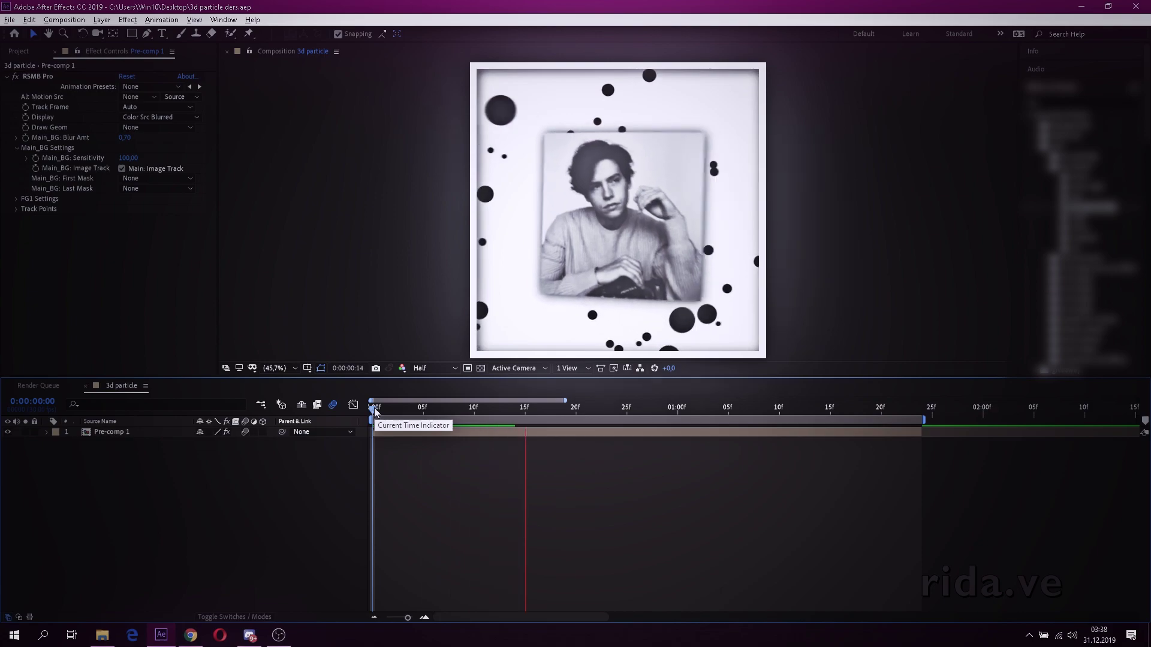